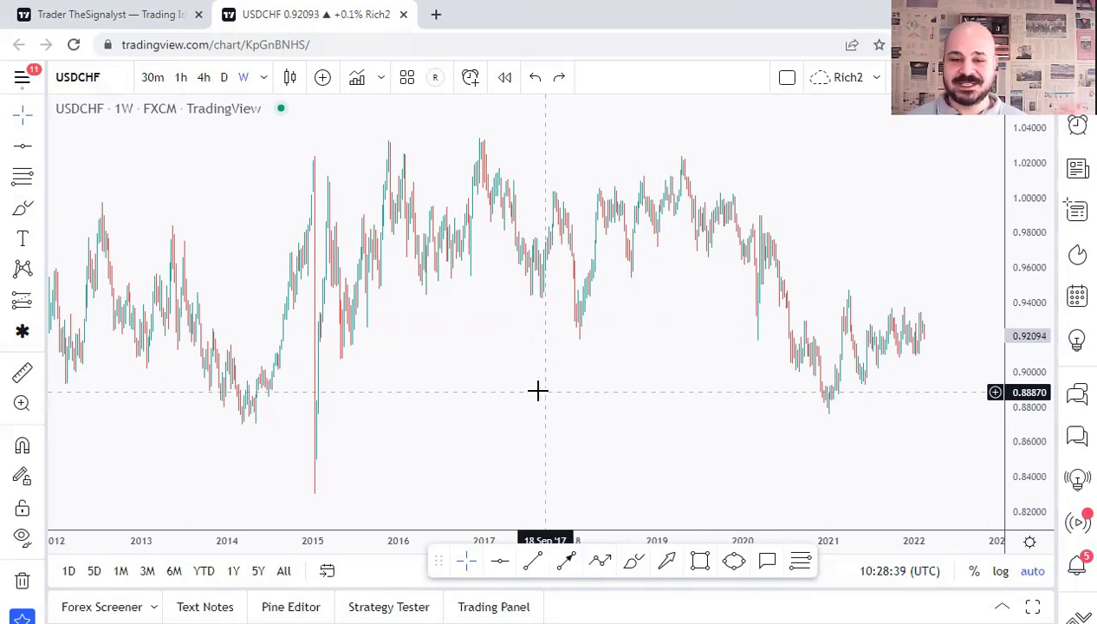
# - Sketch two short upward arrows above the 2014 prices with the Brush, and remove them
pyautogui.click(629, 559)
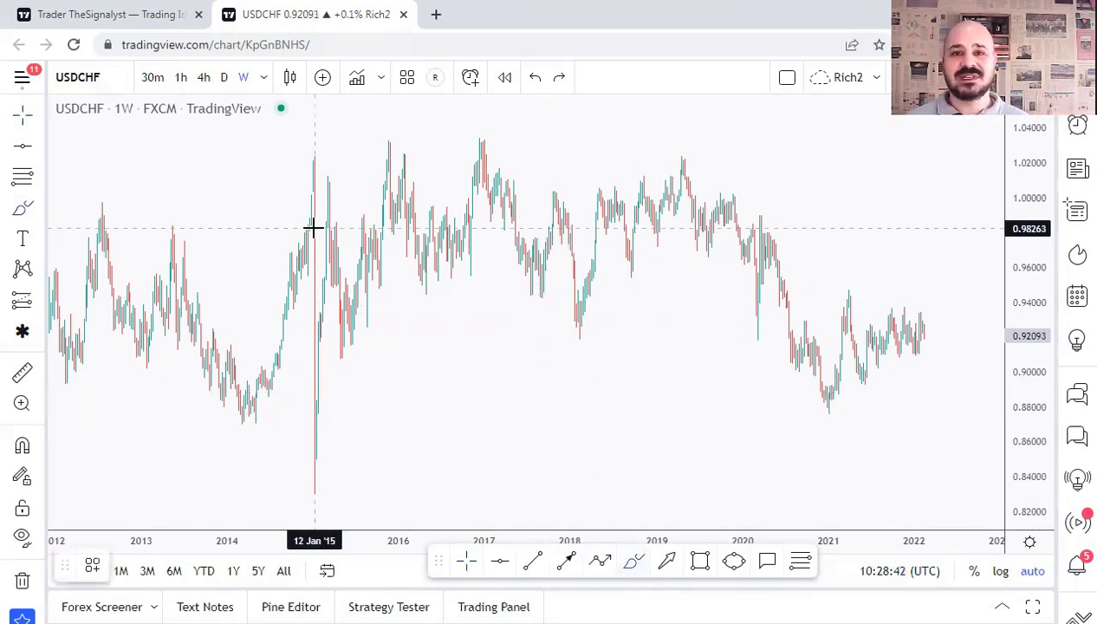
pyautogui.moveTo(266, 190); pyautogui.dragTo(247, 149)
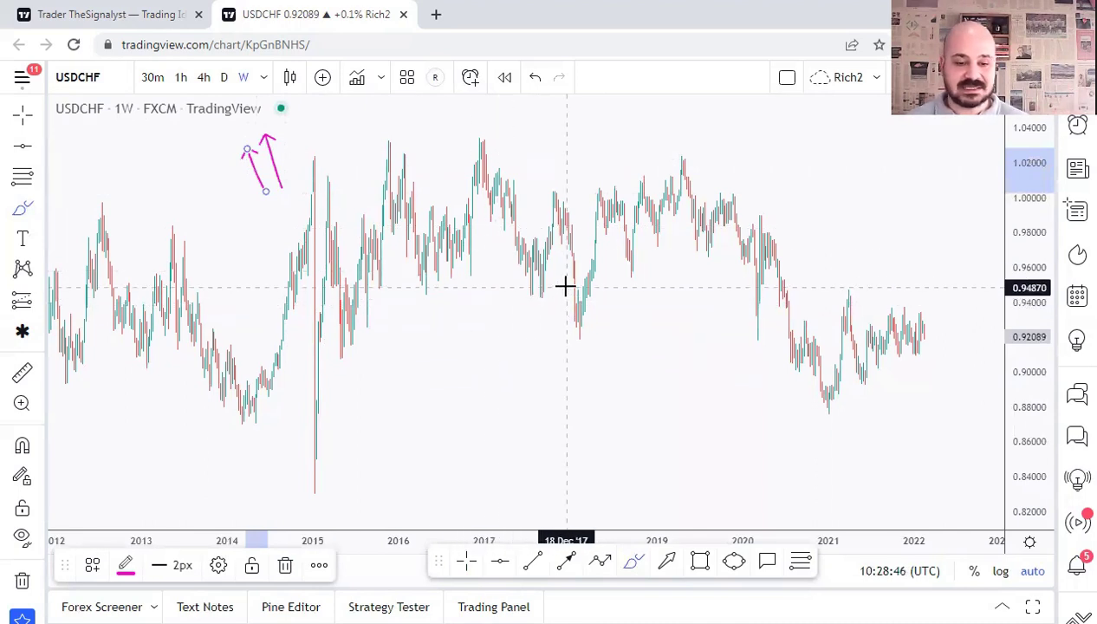
pyautogui.press('Delete')
# - Brush a downward dividing arrow at late 2017, circle the highs on both sides with a linking arrow, and add curved arrows beneath them
pyautogui.moveTo(558, 118); pyautogui.dragTo(559, 472)
pyautogui.moveTo(748, 130)
pyautogui.mouseDown()
pyautogui.moveTo(584, 137)
pyautogui.moveTo(727, 181)
pyautogui.moveTo(739, 127)
pyautogui.mouseUp()
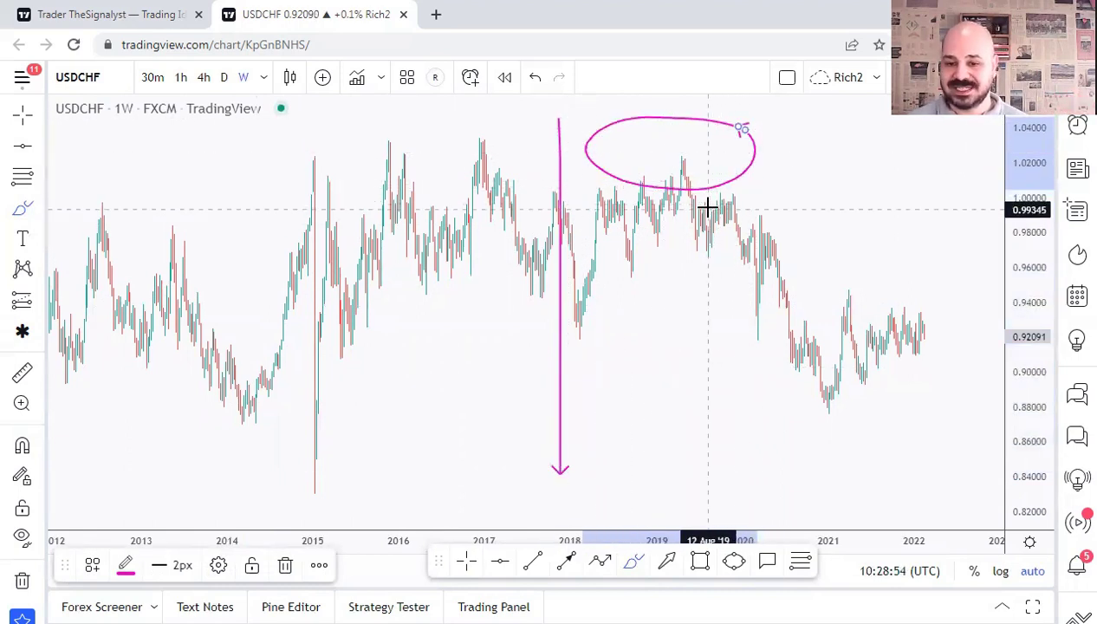
pyautogui.moveTo(664, 159)
pyautogui.mouseDown()
pyautogui.moveTo(607, 91)
pyautogui.moveTo(511, 111)
pyautogui.moveTo(495, 140)
pyautogui.moveTo(539, 143)
pyautogui.mouseUp()
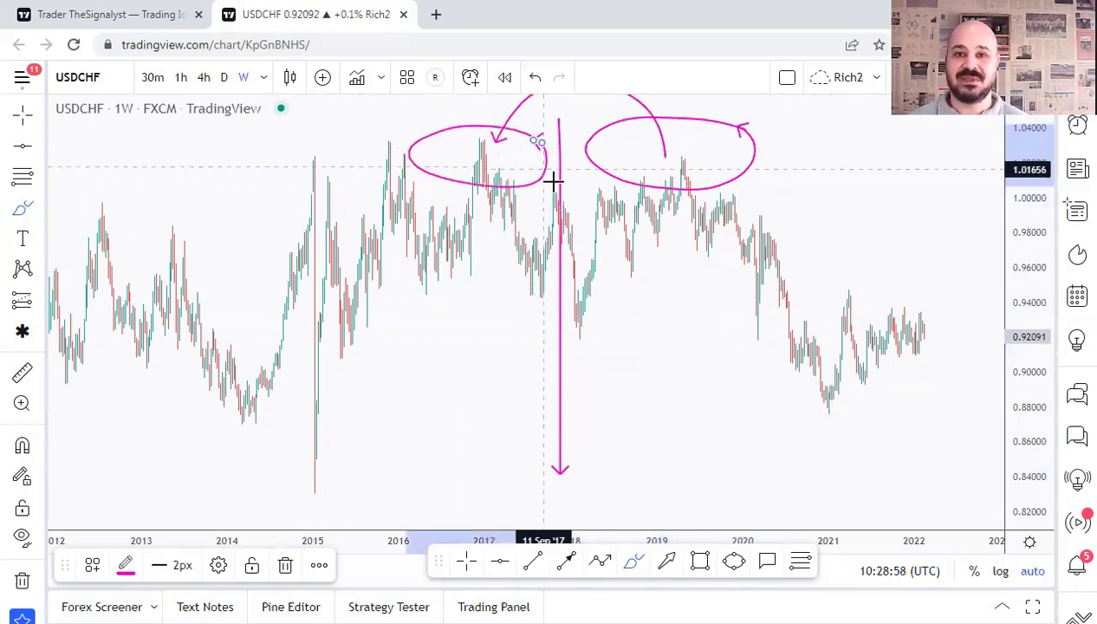
pyautogui.moveTo(660, 258)
pyautogui.mouseDown()
pyautogui.moveTo(700, 299)
pyautogui.moveTo(703, 275)
pyautogui.moveTo(691, 296)
pyautogui.mouseUp()
pyautogui.moveTo(440, 267); pyautogui.dragTo(470, 303)
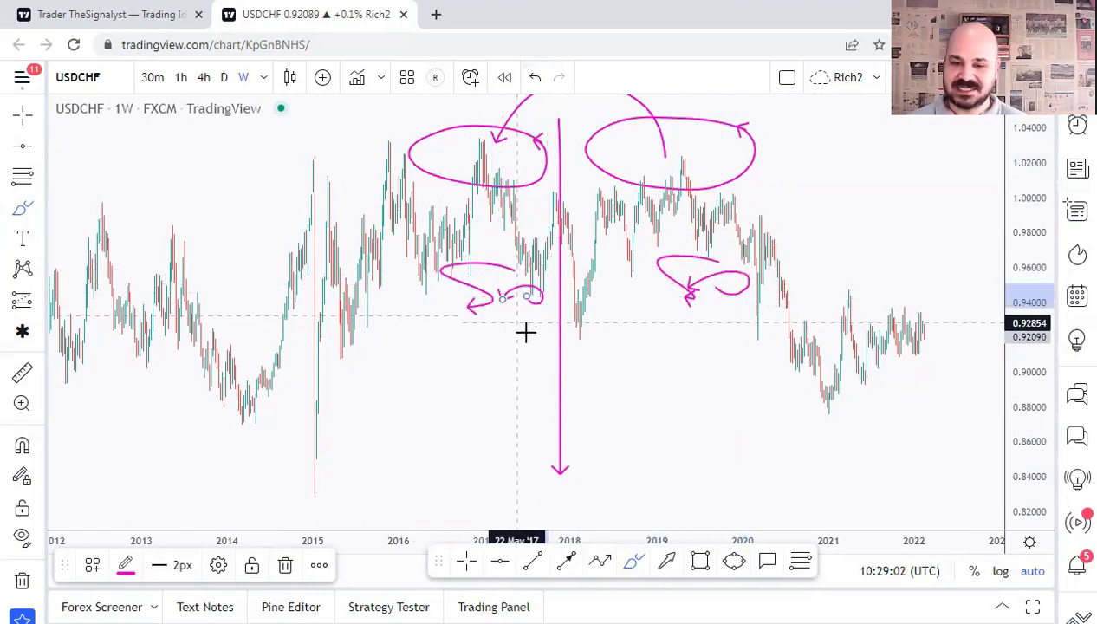
# - Undo the dividing arrow, circles and curved arrows so the chart is clear of sketches
pyautogui.hotkey('ctrl', 'z')
pyautogui.hotkey('ctrl', 'z')
pyautogui.hotkey('ctrl', 'z')
pyautogui.hotkey('ctrl', 'z')
pyautogui.hotkey('ctrl', 'z')
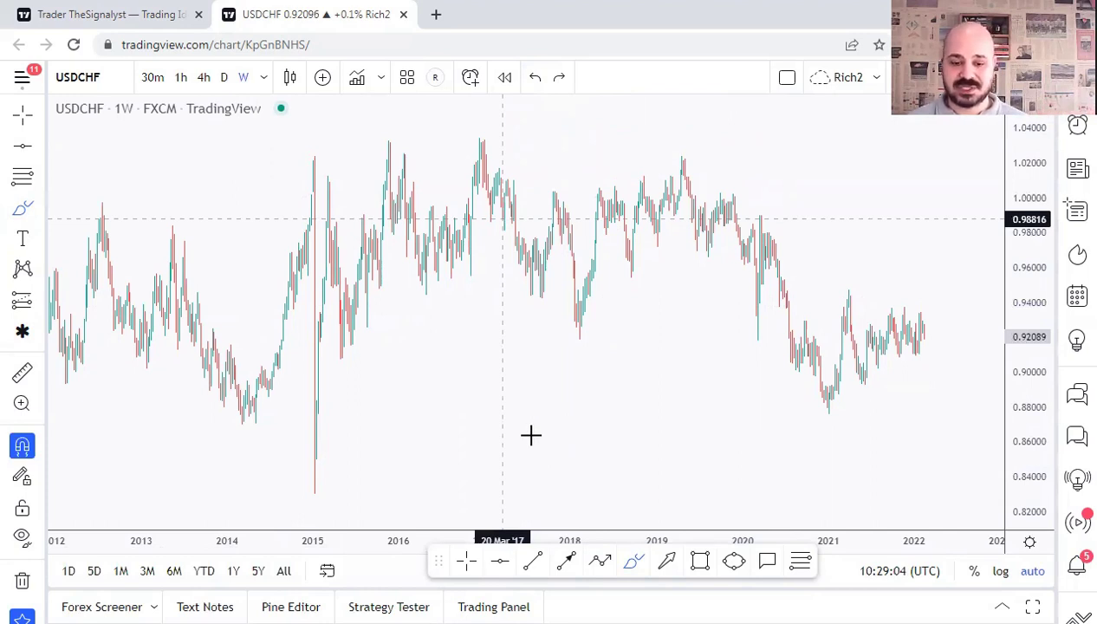
# - Brush two horizontal arrows below the 2016–2018 prices, circle a point on each, and sketch price paths reversing and crossing the levels
pyautogui.moveTo(391, 477); pyautogui.dragTo(656, 482)
pyautogui.moveTo(374, 400); pyautogui.dragTo(638, 401)
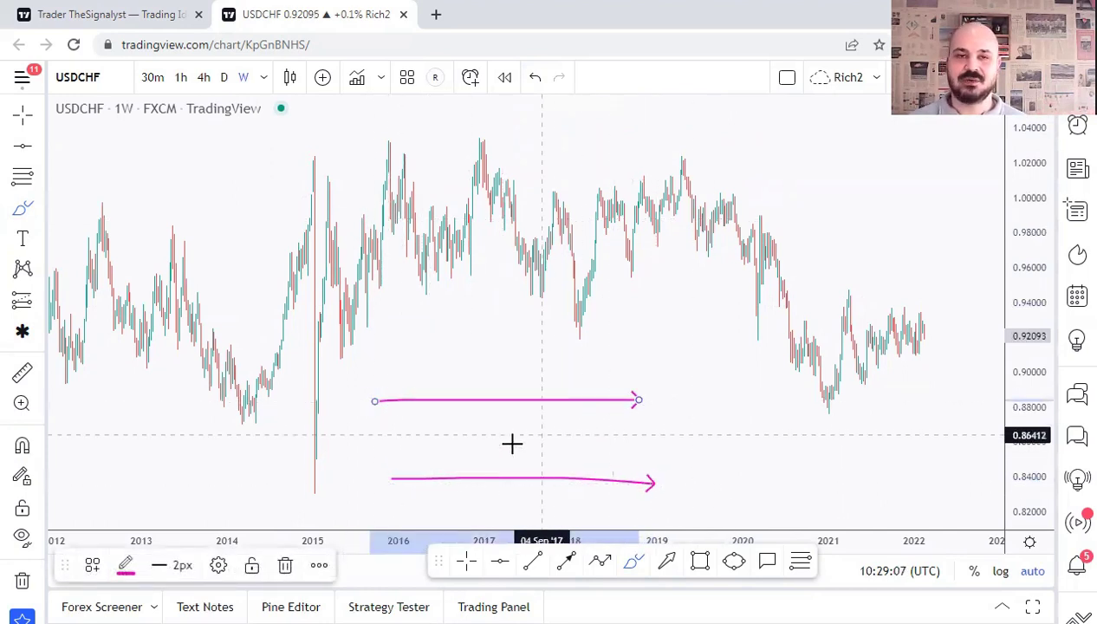
pyautogui.moveTo(543, 391); pyautogui.dragTo(564, 433)
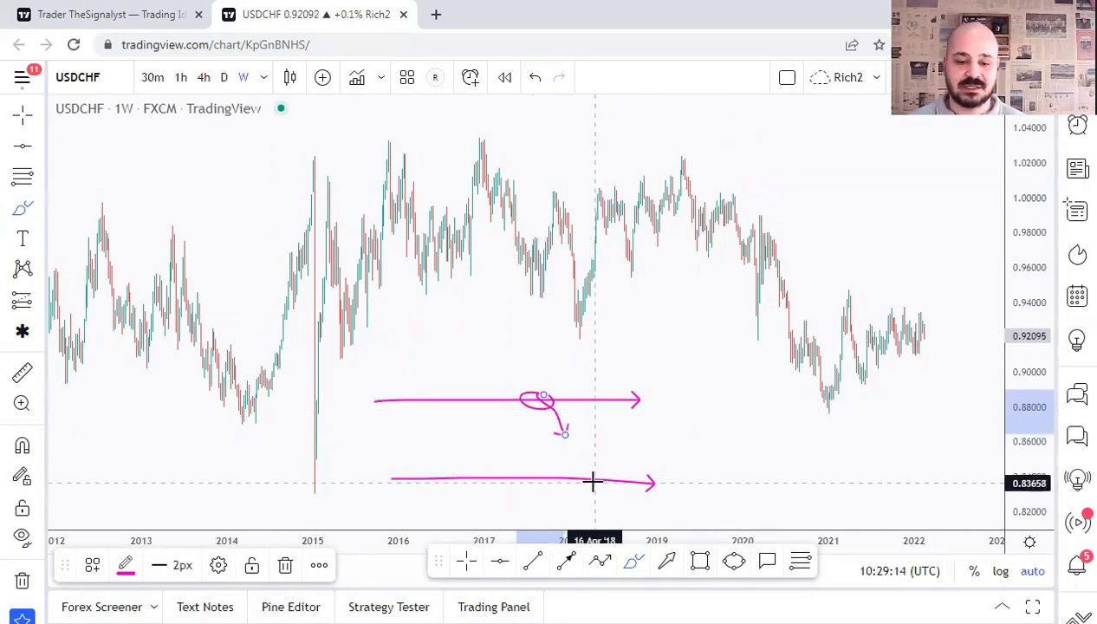
pyautogui.moveTo(592, 475)
pyautogui.mouseDown()
pyautogui.moveTo(563, 468)
pyautogui.moveTo(598, 468)
pyautogui.moveTo(592, 483)
pyautogui.mouseUp()
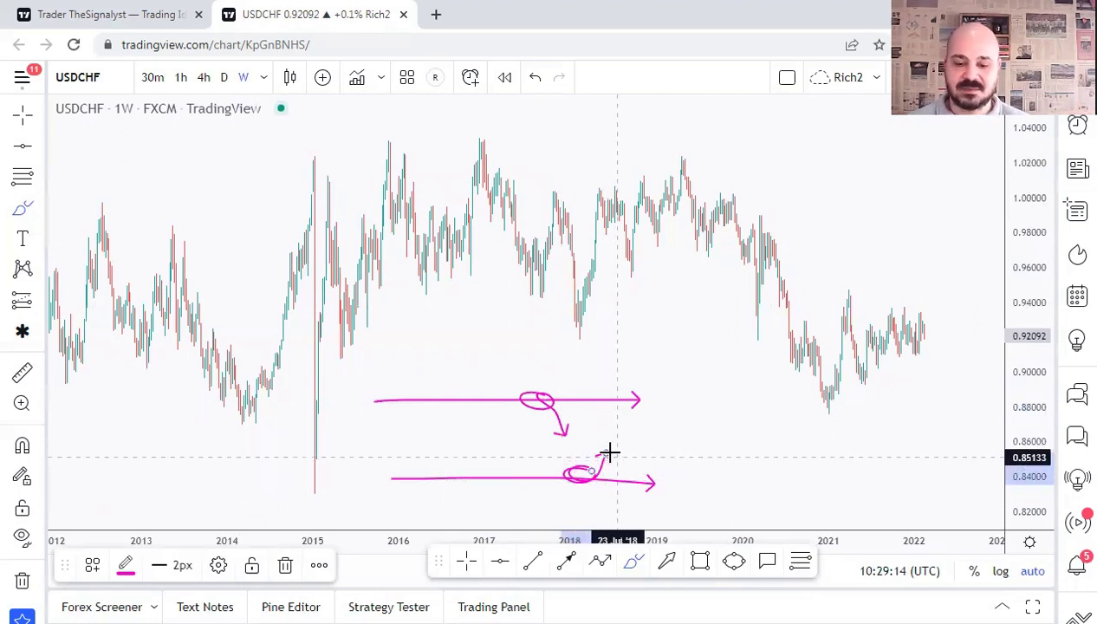
pyautogui.moveTo(564, 428)
pyautogui.mouseDown()
pyautogui.moveTo(578, 362)
pyautogui.moveTo(607, 377)
pyautogui.moveTo(615, 358)
pyautogui.mouseUp()
pyautogui.moveTo(614, 459)
pyautogui.mouseDown()
pyautogui.moveTo(607, 500)
pyautogui.moveTo(619, 489)
pyautogui.moveTo(641, 513)
pyautogui.mouseUp()
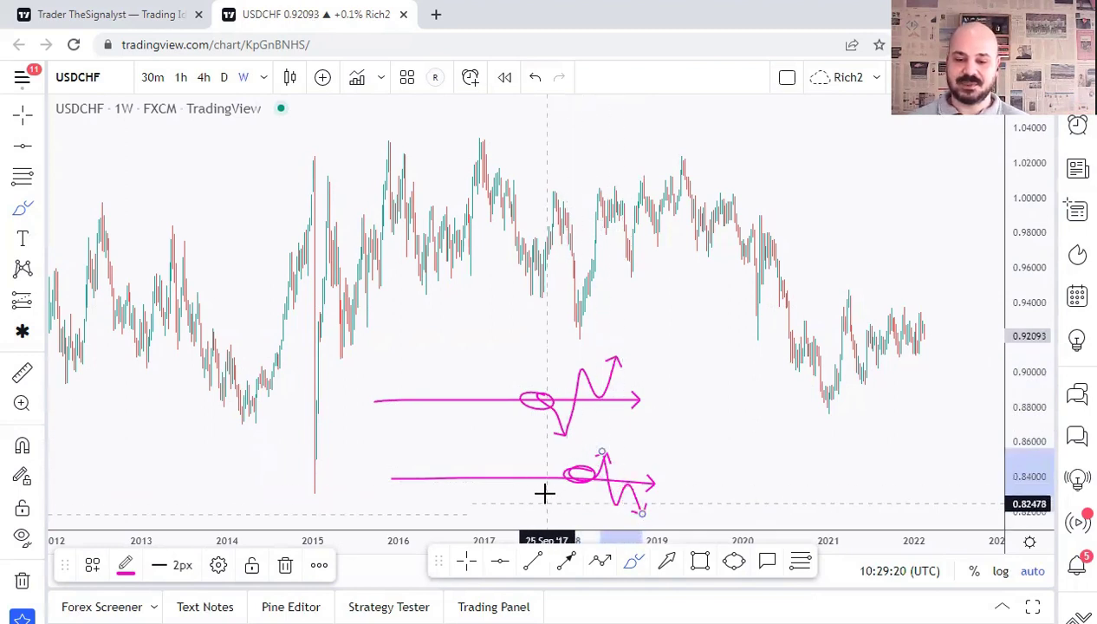
# - Undo the sketched horizontal levels, their circles and the price paths
pyautogui.hotkey('ctrl', 'z')
pyautogui.hotkey('ctrl', 'z')
pyautogui.hotkey('ctrl', 'z')
pyautogui.hotkey('ctrl', 'z')
pyautogui.hotkey('ctrl', 'z')
pyautogui.hotkey('ctrl', 'z')
pyautogui.hotkey('ctrl', 'z')
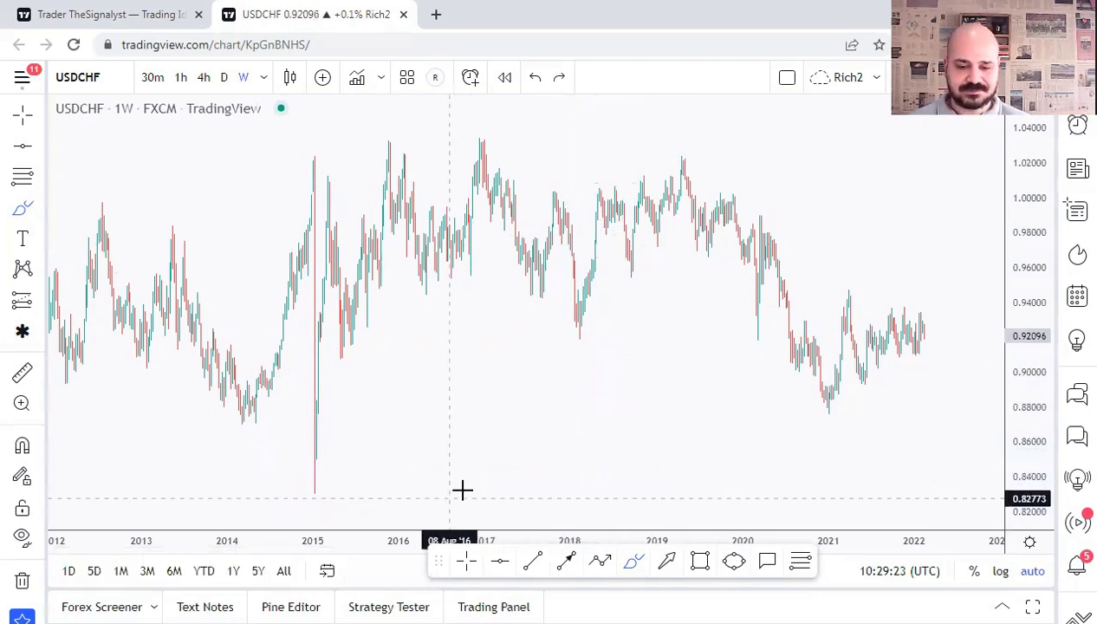
# - Brush a rising channel below the 2016–2018 prices with a price path bouncing between circled boundary points, and remove the sketch
pyautogui.moveTo(453, 496); pyautogui.dragTo(613, 405)
pyautogui.moveTo(381, 465); pyautogui.dragTo(535, 368)
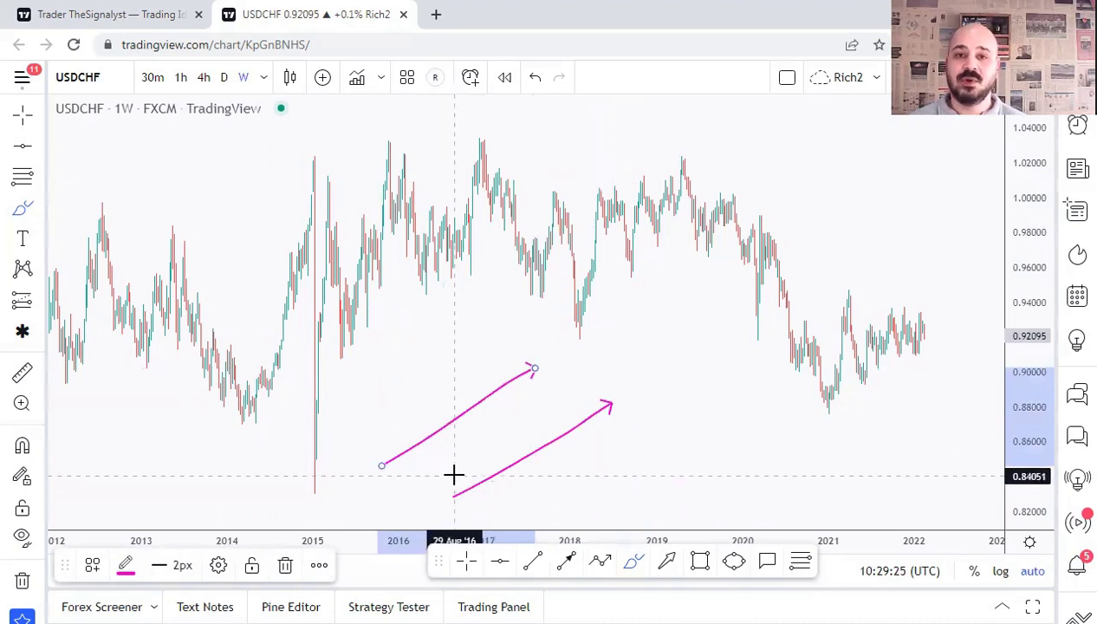
pyautogui.moveTo(450, 422)
pyautogui.mouseDown()
pyautogui.moveTo(492, 466)
pyautogui.moveTo(514, 466)
pyautogui.moveTo(535, 408)
pyautogui.moveTo(521, 364)
pyautogui.moveTo(543, 375)
pyautogui.moveTo(533, 366)
pyautogui.mouseUp()
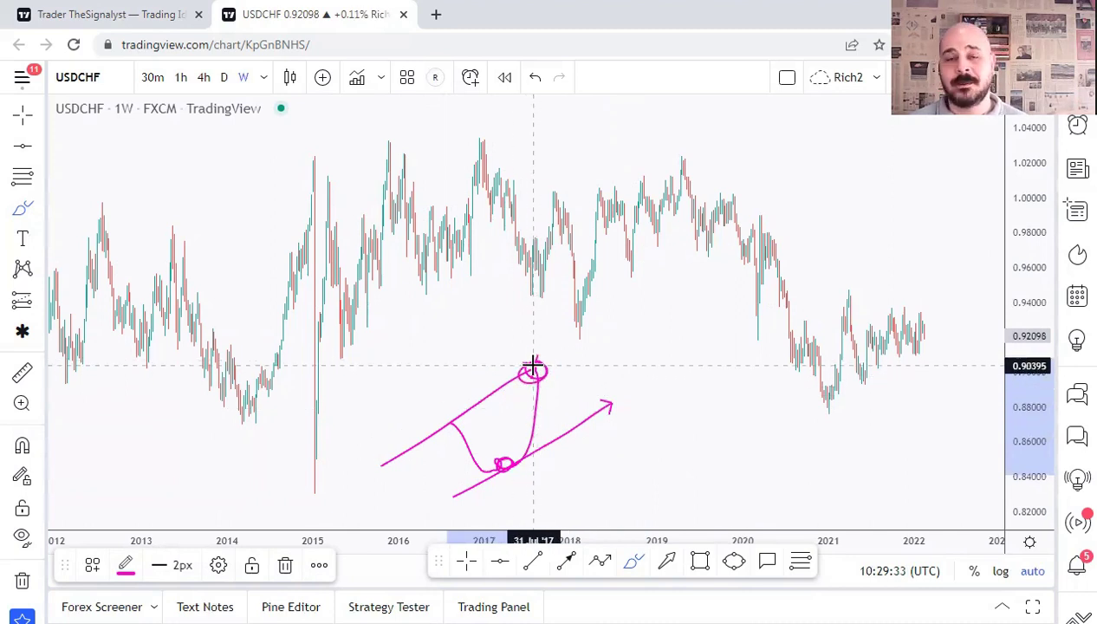
pyautogui.moveTo(532, 367); pyautogui.dragTo(573, 424)
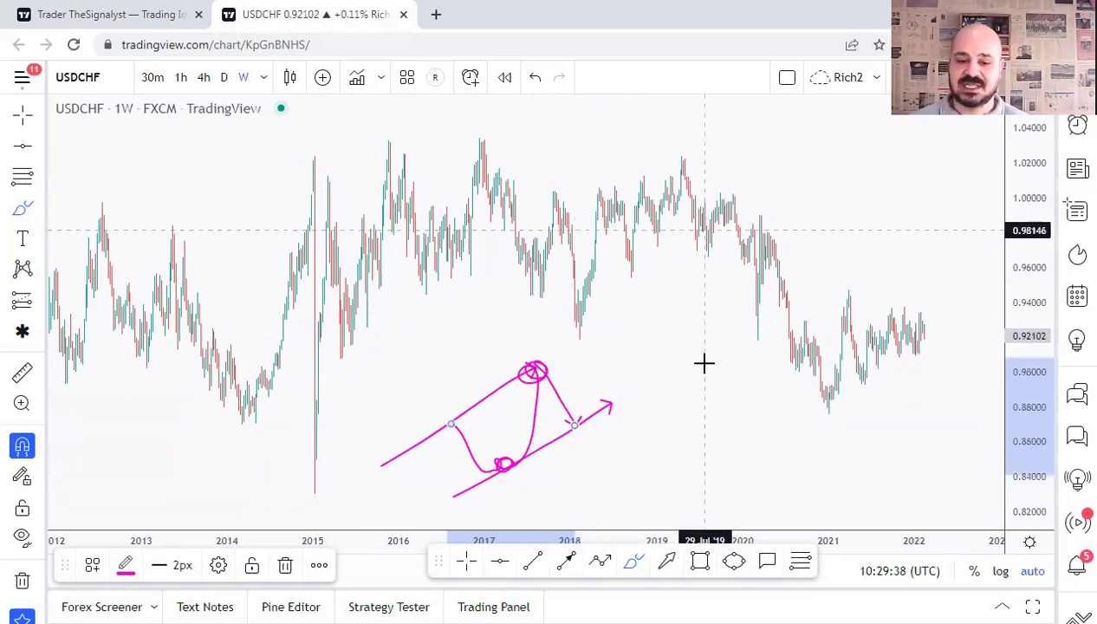
pyautogui.press('Delete')
# - Brush a falling channel below the 2017–2018 prices with a price path bouncing between circled boundary points, and undo it
pyautogui.moveTo(441, 344); pyautogui.dragTo(611, 461)
pyautogui.moveTo(505, 301); pyautogui.dragTo(661, 409)
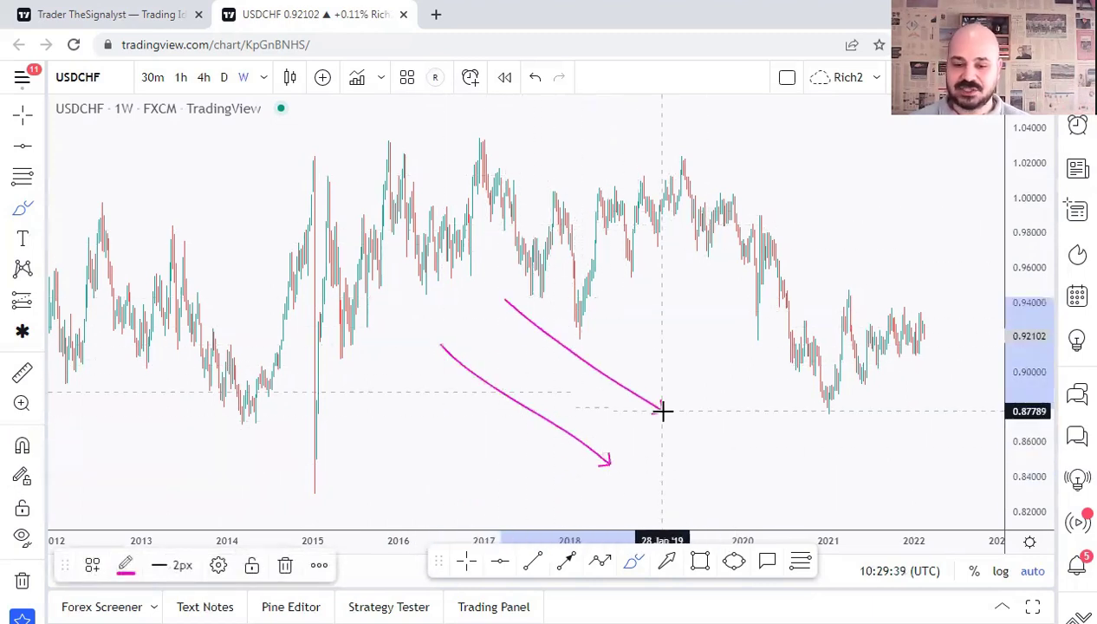
pyautogui.moveTo(516, 303)
pyautogui.mouseDown()
pyautogui.moveTo(531, 397)
pyautogui.moveTo(553, 400)
pyautogui.moveTo(536, 415)
pyautogui.moveTo(541, 392)
pyautogui.moveTo(539, 411)
pyautogui.moveTo(577, 350)
pyautogui.moveTo(593, 366)
pyautogui.moveTo(579, 349)
pyautogui.moveTo(597, 445)
pyautogui.mouseUp()
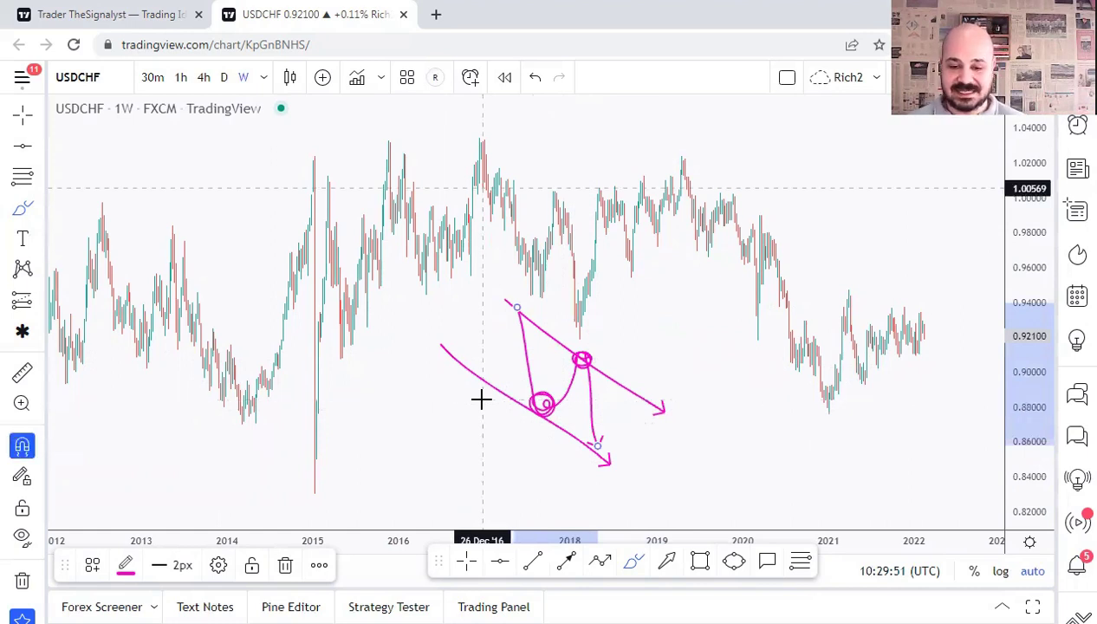
pyautogui.hotkey('ctrl', 'z')
pyautogui.hotkey('ctrl', 'z')
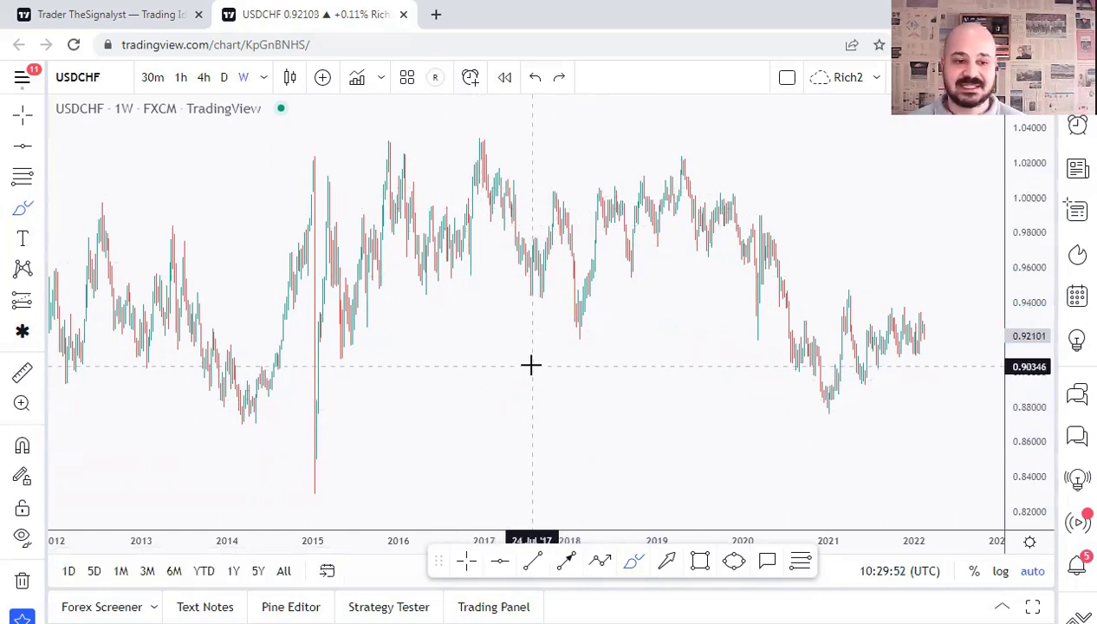
# - Place a horizontal line at about 1.02393 across the 2015–2019 highs
pyautogui.press('Escape')
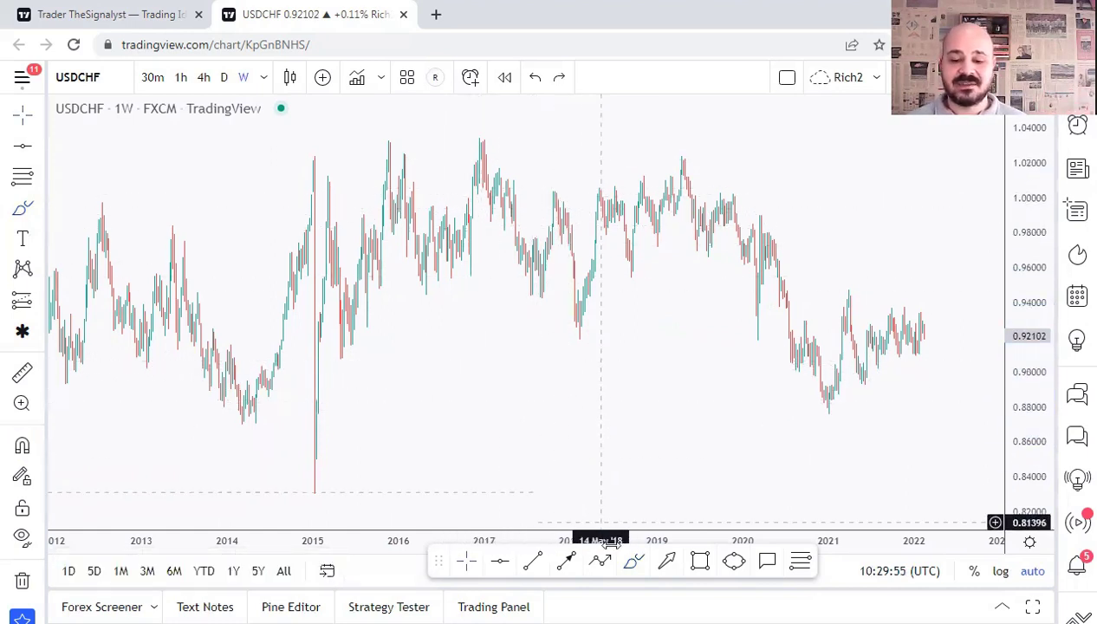
pyautogui.click(639, 562)
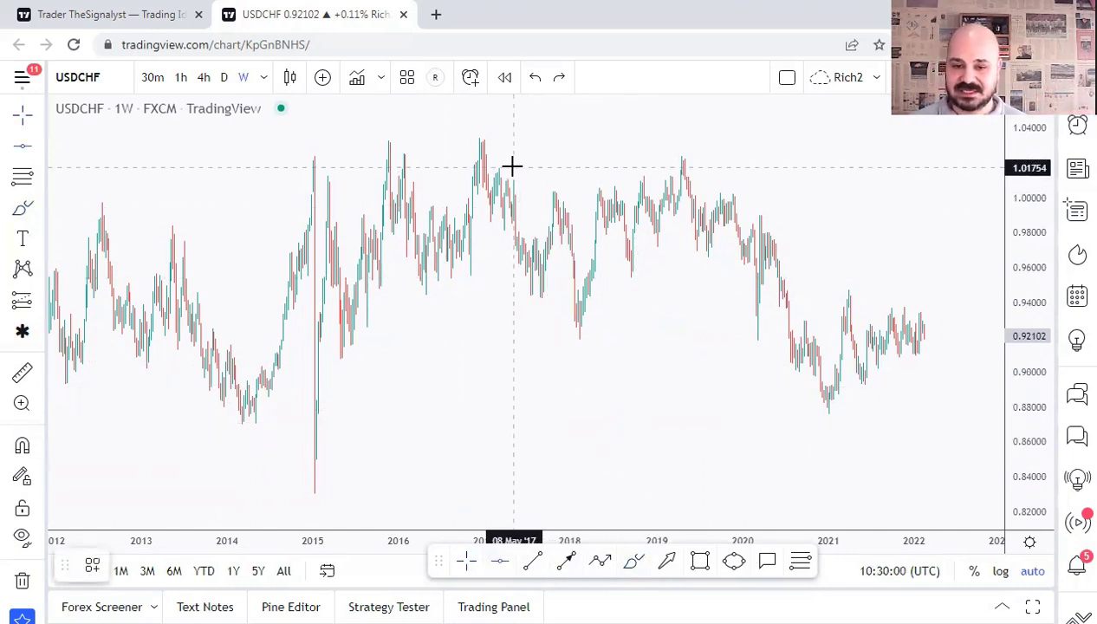
pyautogui.click(503, 156)
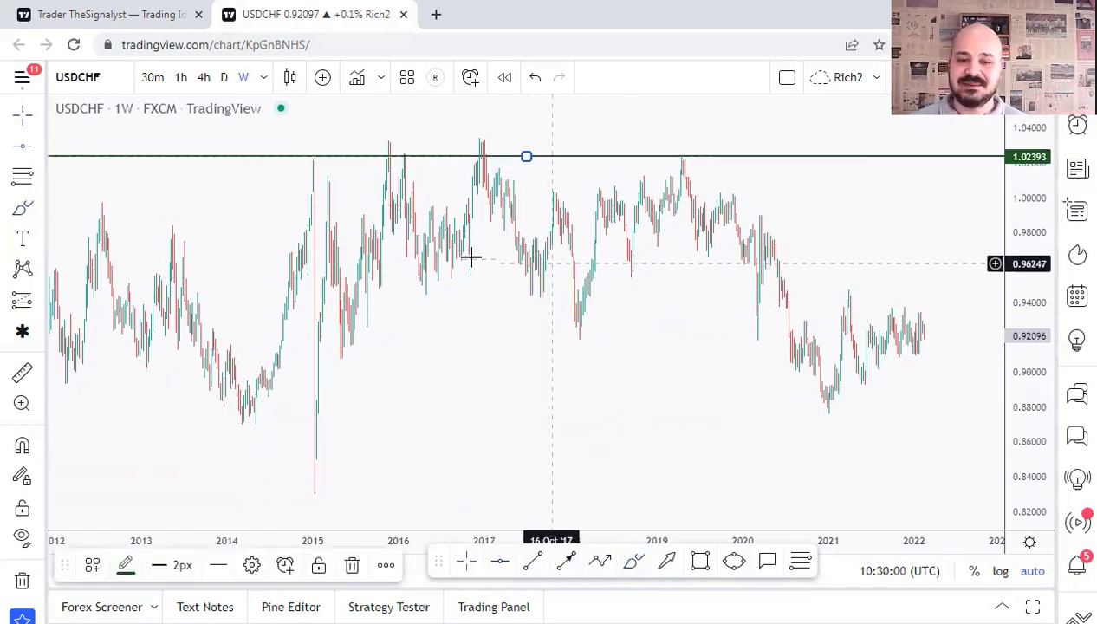
# - Brush five short upward arrows along the horizontal line, spaced from 2015 to early 2020
pyautogui.click(631, 562)
pyautogui.moveTo(323, 185); pyautogui.dragTo(336, 149)
pyautogui.moveTo(406, 162); pyautogui.dragTo(424, 139)
pyautogui.moveTo(521, 170); pyautogui.dragTo(552, 143)
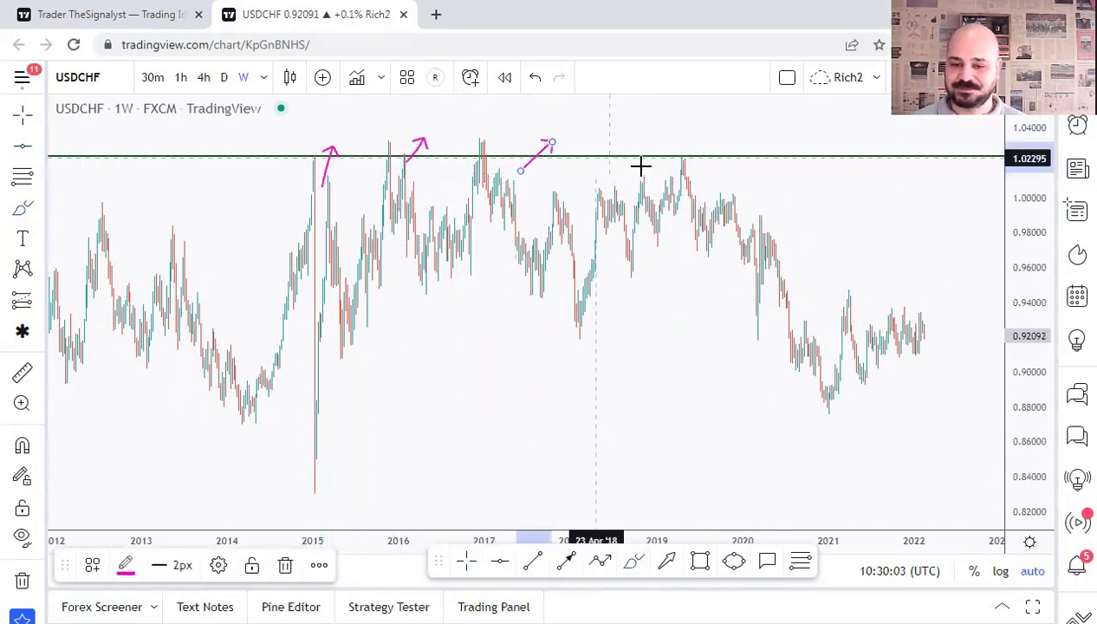
pyautogui.moveTo(634, 166); pyautogui.dragTo(660, 156)
pyautogui.moveTo(724, 163); pyautogui.dragTo(747, 145)
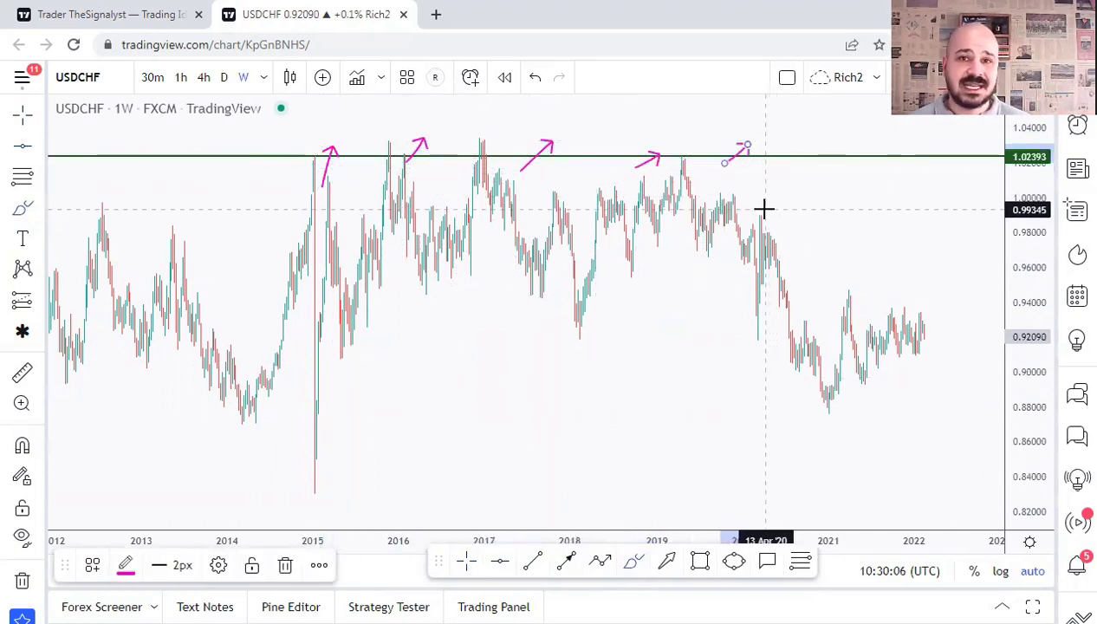
# - Undo the five upward arrows, keeping the horizontal line
pyautogui.hotkey('ctrl', 'z')
pyautogui.hotkey('ctrl', 'z')
pyautogui.hotkey('ctrl', 'z')
pyautogui.hotkey('ctrl', 'z')
pyautogui.hotkey('ctrl', 'z')
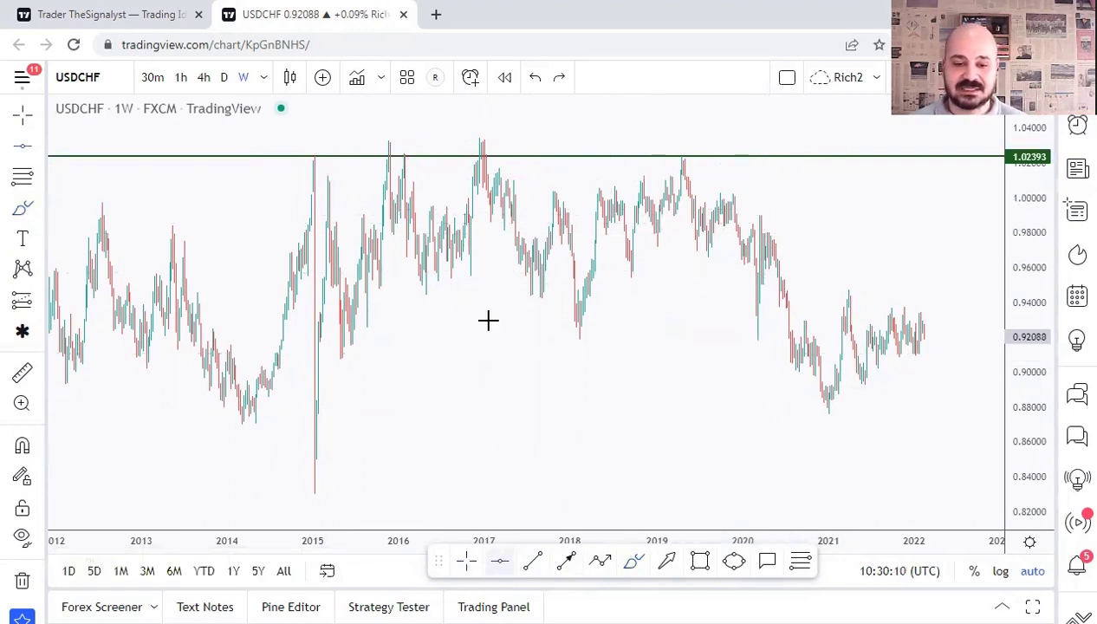
# - Add a second horizontal line at about 1.03574, sketch a 2019 breakout with a retest above it, and undo the sketch
pyautogui.click(485, 135)
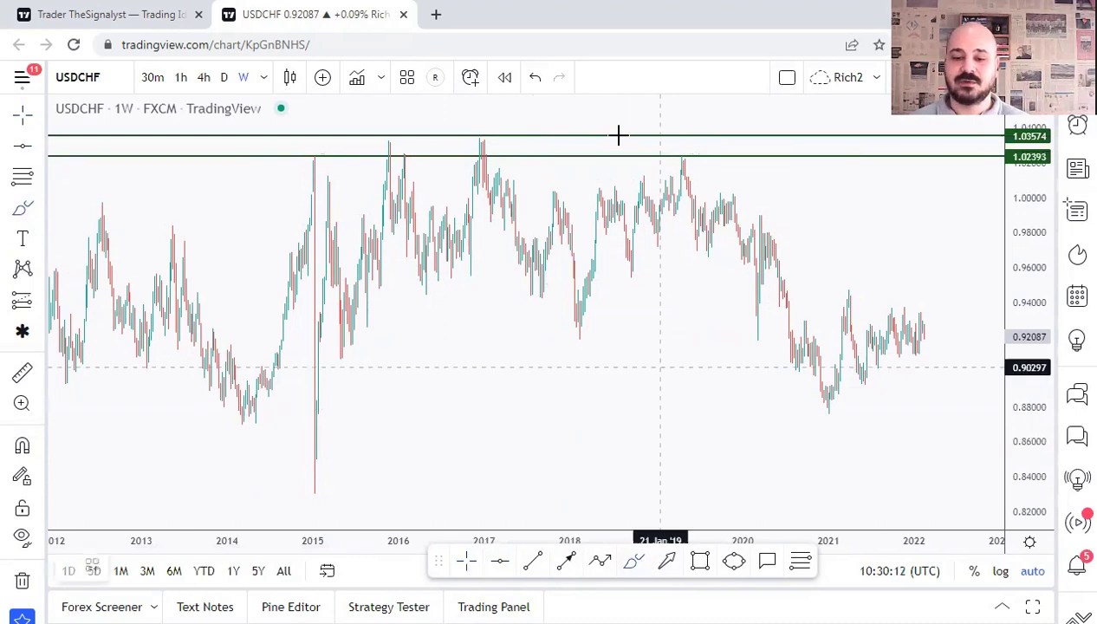
pyautogui.moveTo(672, 201); pyautogui.dragTo(691, 104)
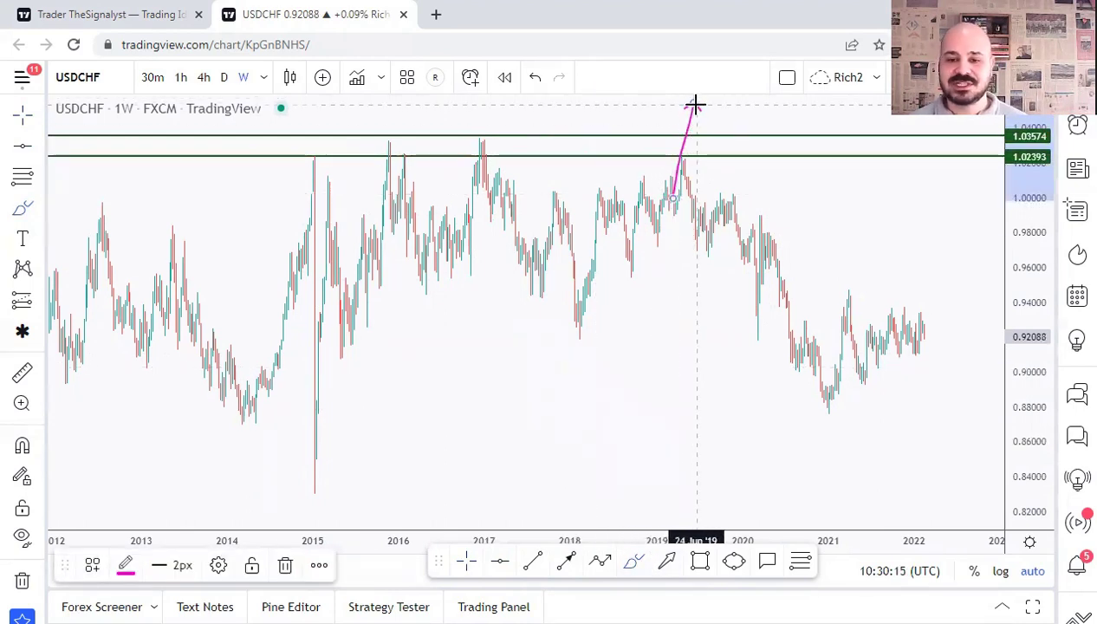
pyautogui.moveTo(694, 102)
pyautogui.mouseDown()
pyautogui.moveTo(722, 146)
pyautogui.moveTo(725, 132)
pyautogui.moveTo(761, 118)
pyautogui.moveTo(767, 97)
pyautogui.mouseUp()
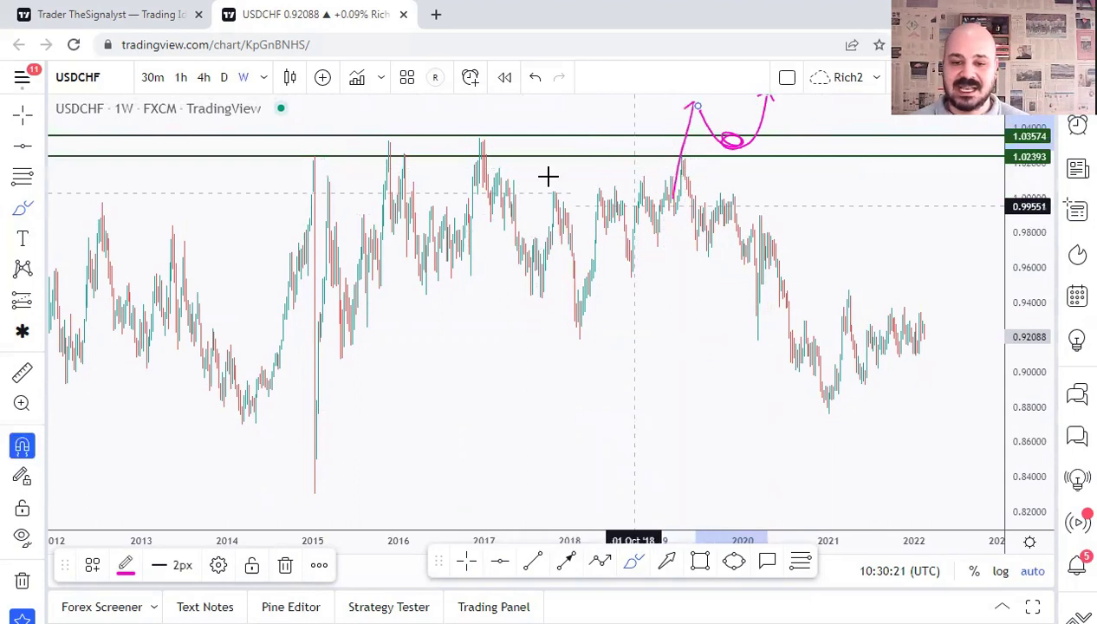
pyautogui.hotkey('ctrl', 'z')
# - Sketch a price path rising into the zone between the two lines and dropping into early 2020, and undo it
pyautogui.moveTo(657, 208); pyautogui.dragTo(699, 156)
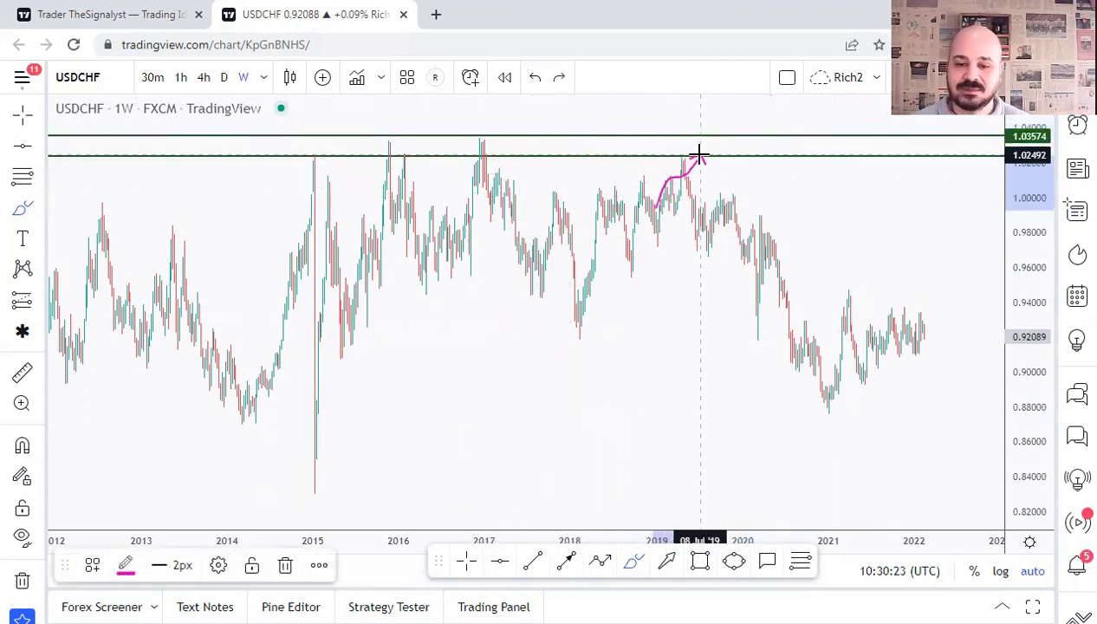
pyautogui.moveTo(758, 199); pyautogui.dragTo(766, 232)
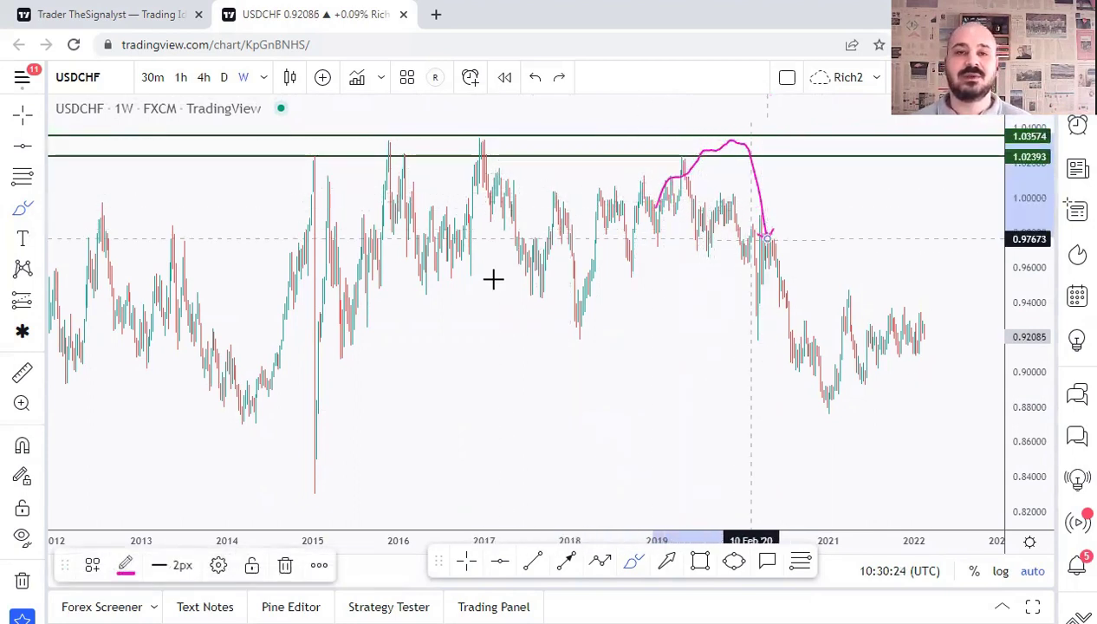
pyautogui.hotkey('ctrl', 'z')
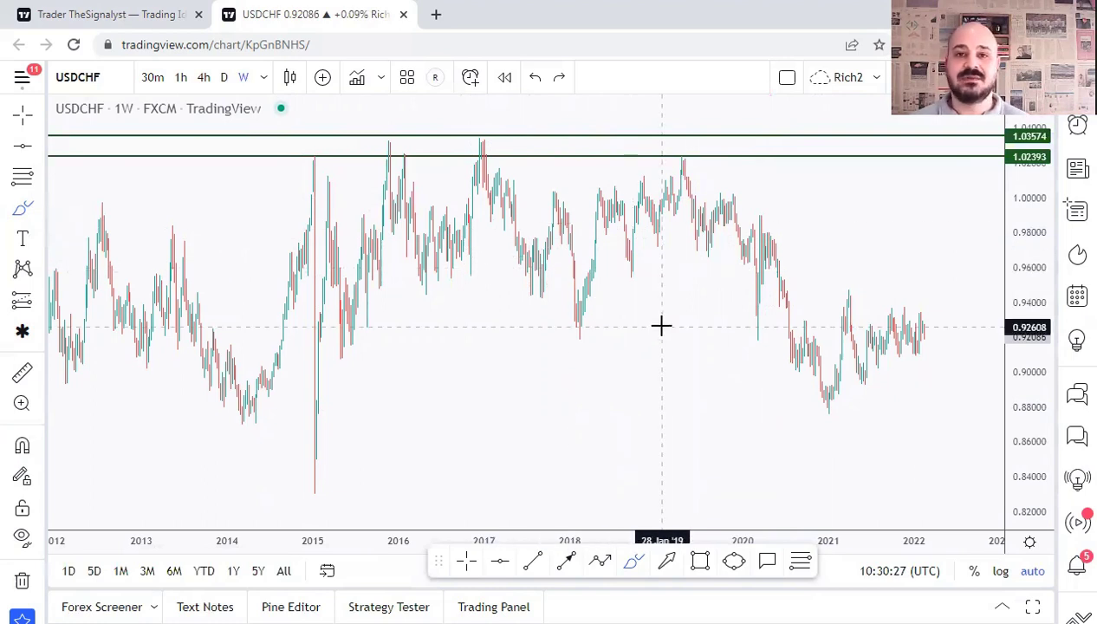
# - Brush four downward arrows from the resistance zone at the 2015, 2016, 2017 and 2019 highs
pyautogui.moveTo(326, 159); pyautogui.dragTo(368, 251)
pyautogui.moveTo(403, 156); pyautogui.dragTo(432, 225)
pyautogui.moveTo(465, 144); pyautogui.dragTo(497, 211)
pyautogui.moveTo(672, 147); pyautogui.dragTo(722, 229)
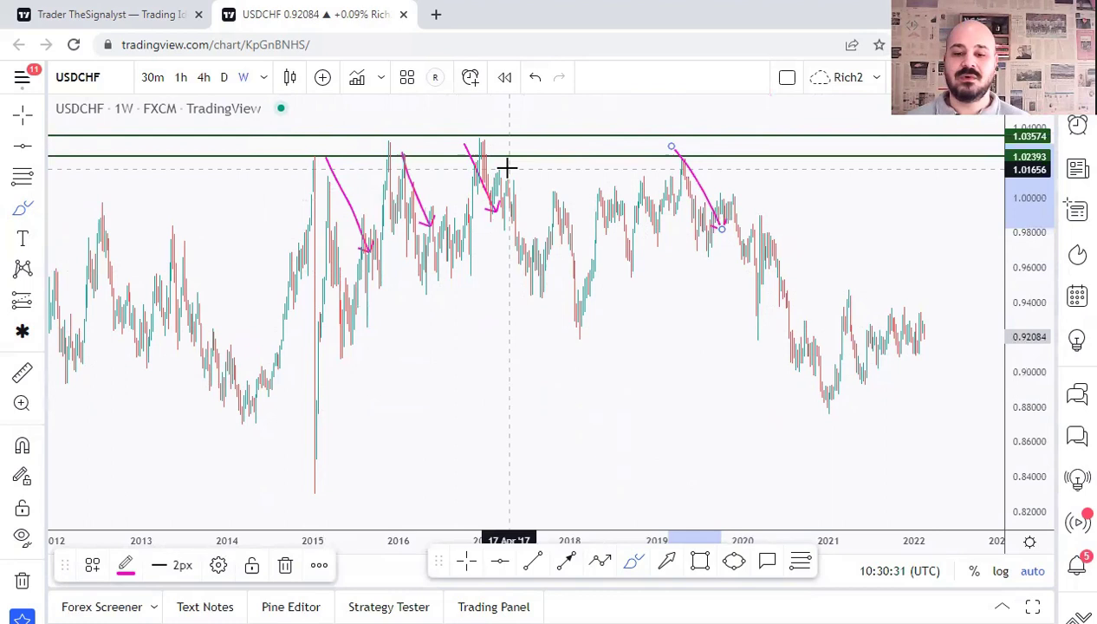
# - Undo the four downward arrows drawn from the resistance zone
pyautogui.hotkey('ctrl', 'z')
pyautogui.hotkey('ctrl', 'z')
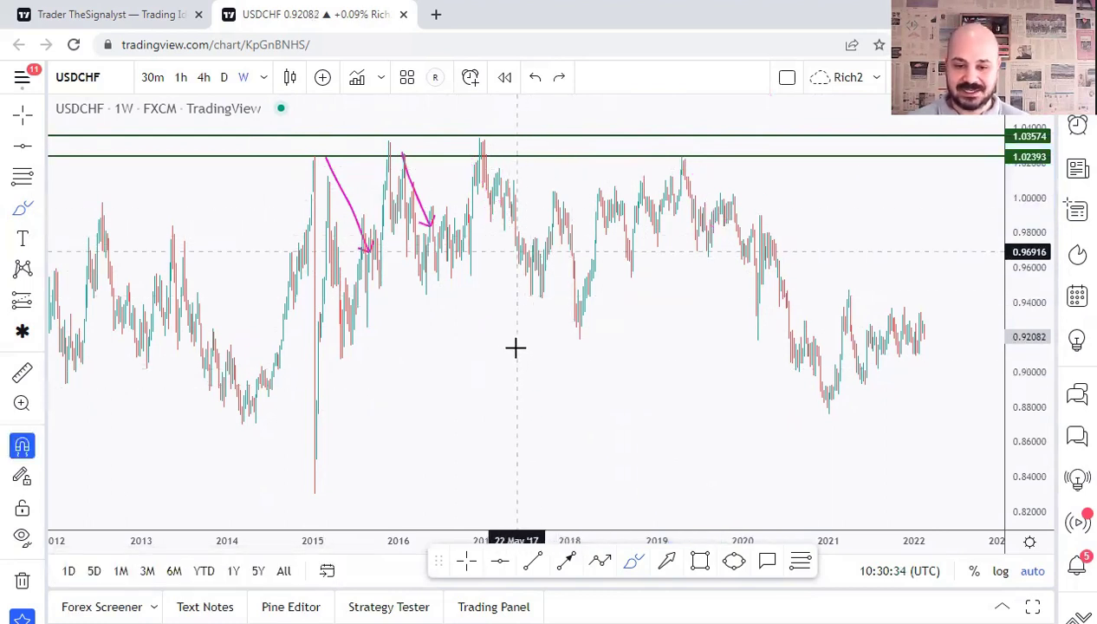
pyautogui.hotkey('ctrl', 'z')
pyautogui.hotkey('ctrl', 'z')
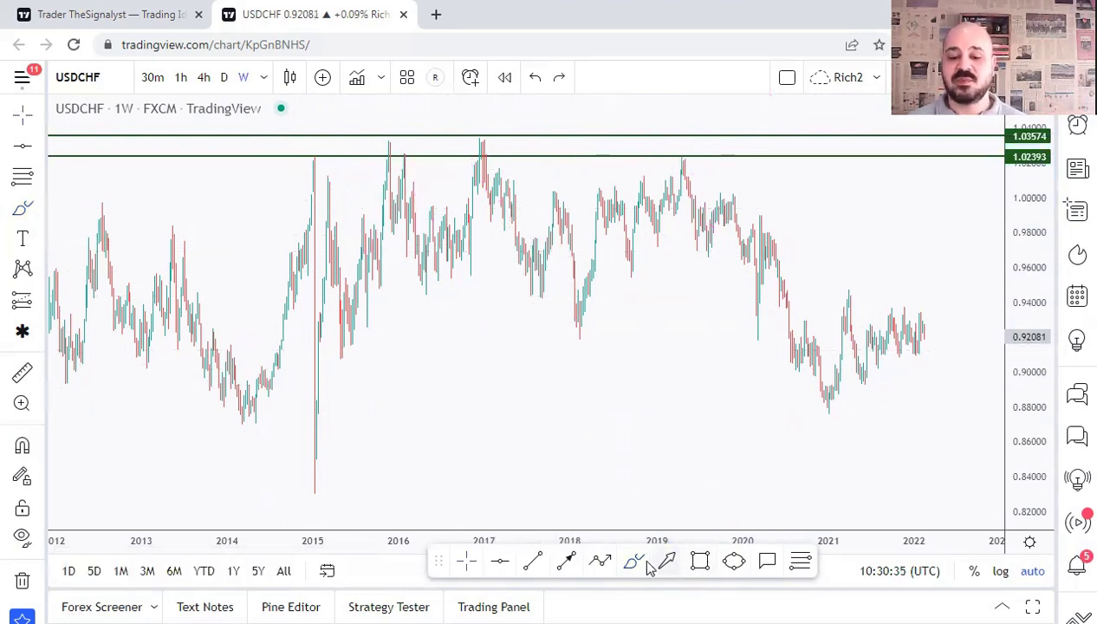
# - Circle the early 2018 low with an upward arrow, extend a support band to the 2020 low, and sketch the bounce there
pyautogui.moveTo(580, 313)
pyautogui.mouseDown()
pyautogui.moveTo(563, 306)
pyautogui.moveTo(592, 321)
pyautogui.moveTo(563, 309)
pyautogui.moveTo(582, 313)
pyautogui.moveTo(573, 315)
pyautogui.moveTo(600, 196)
pyautogui.mouseUp()
pyautogui.moveTo(582, 309)
pyautogui.mouseDown()
pyautogui.moveTo(756, 301)
pyautogui.moveTo(649, 326)
pyautogui.moveTo(573, 326)
pyautogui.mouseUp()
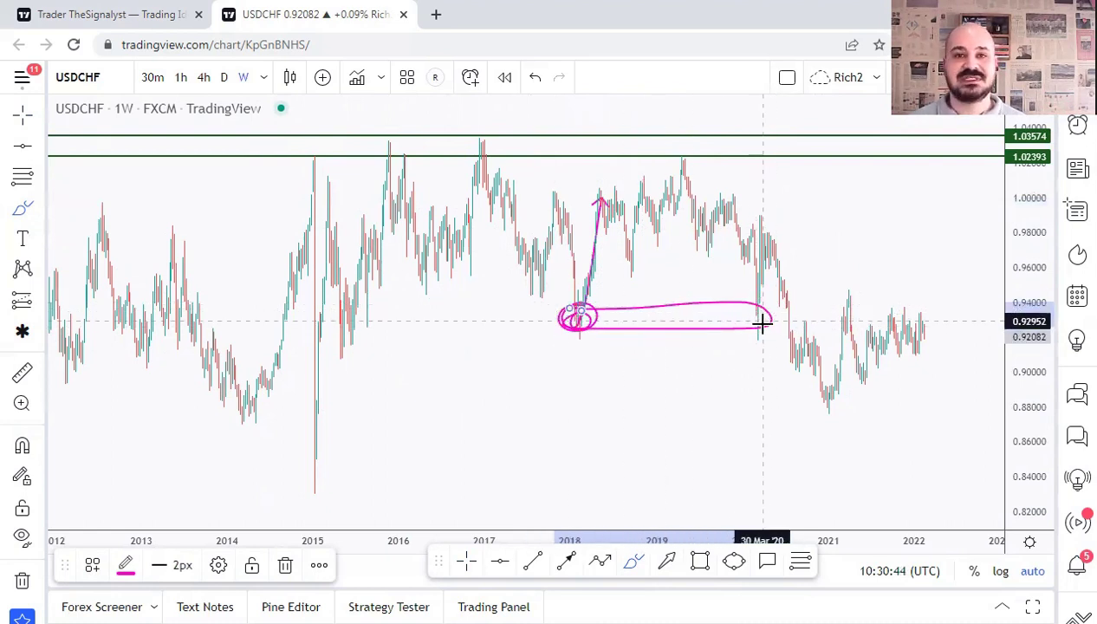
pyautogui.moveTo(751, 319)
pyautogui.mouseDown()
pyautogui.moveTo(764, 313)
pyautogui.moveTo(769, 230)
pyautogui.mouseUp()
# - Undo the support sketches at the 2018 and 2020 lows together with the upper horizontal line
pyautogui.hotkey('ctrl', 'z')
pyautogui.hotkey('ctrl', 'z')
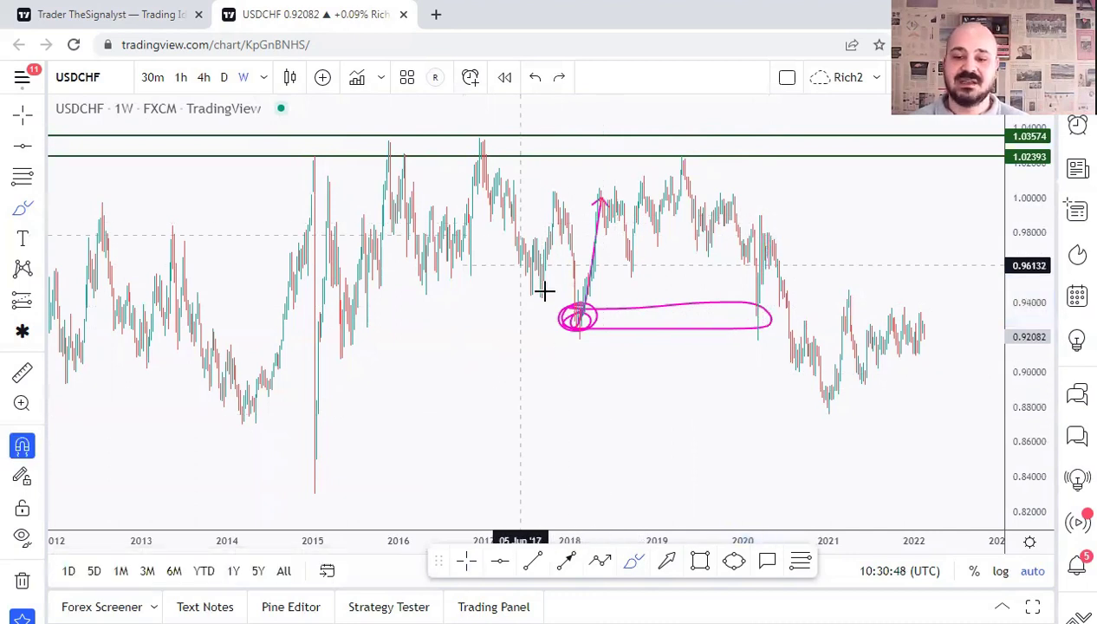
pyautogui.hotkey('ctrl', 'z')
pyautogui.hotkey('ctrl', 'z')
pyautogui.hotkey('ctrl', 'z')
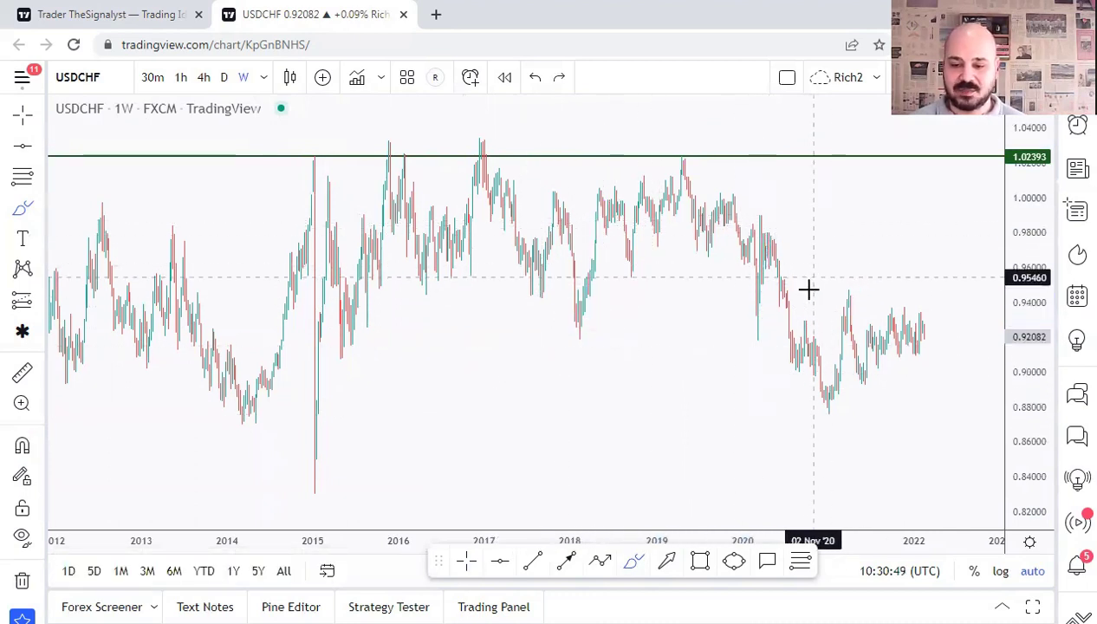
# - Brush circles, level arrows and reaction arrows from the 2015, 2017 and 2020 swing points to show resistance rejections and a support bounce
pyautogui.moveTo(786, 278)
pyautogui.mouseDown()
pyautogui.moveTo(803, 374)
pyautogui.moveTo(845, 284)
pyautogui.moveTo(903, 303)
pyautogui.mouseUp()
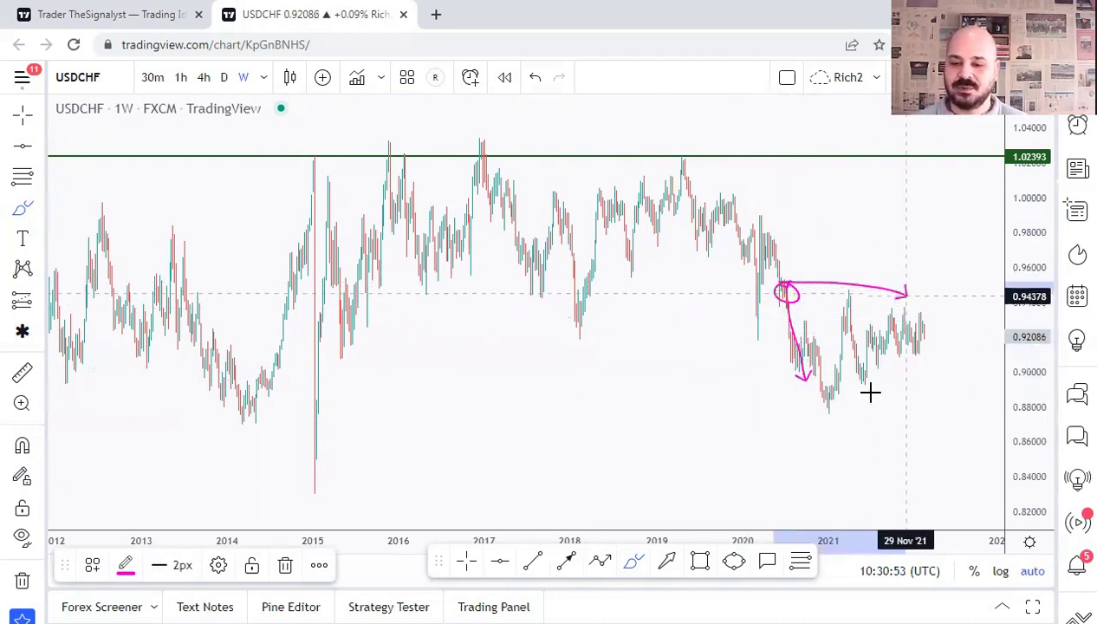
pyautogui.moveTo(489, 152)
pyautogui.mouseDown()
pyautogui.moveTo(505, 154)
pyautogui.moveTo(518, 272)
pyautogui.mouseUp()
pyautogui.moveTo(536, 196)
pyautogui.mouseDown()
pyautogui.moveTo(563, 209)
pyautogui.moveTo(585, 322)
pyautogui.moveTo(649, 181)
pyautogui.moveTo(627, 180)
pyautogui.mouseUp()
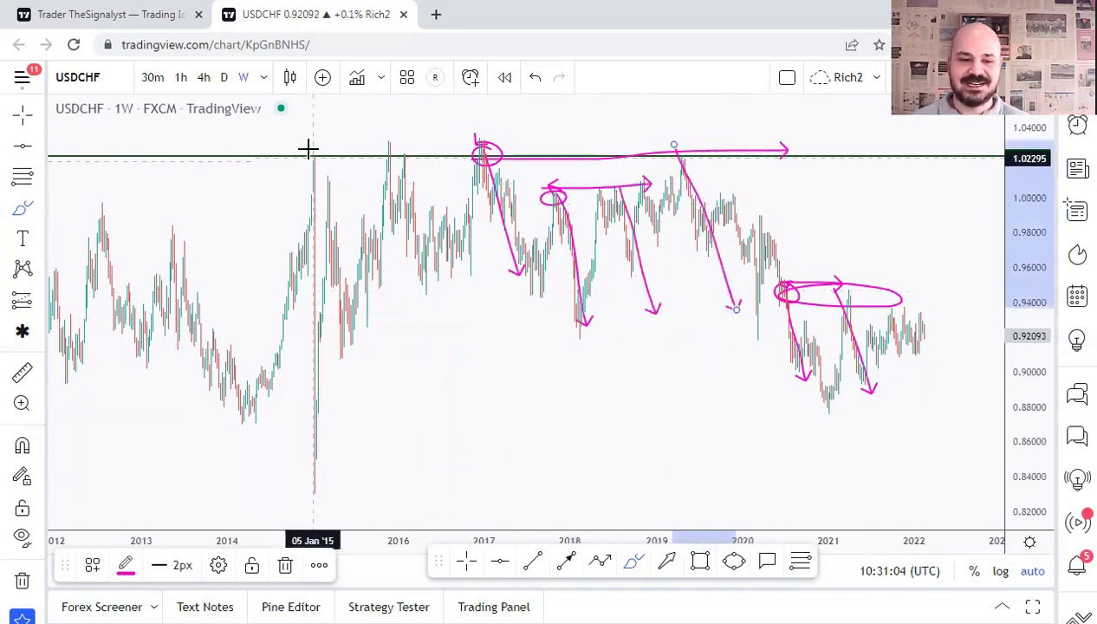
pyautogui.moveTo(310, 154); pyautogui.dragTo(326, 362)
pyautogui.moveTo(309, 154)
pyautogui.mouseDown()
pyautogui.moveTo(412, 156)
pyautogui.moveTo(430, 305)
pyautogui.moveTo(374, 335)
pyautogui.moveTo(382, 206)
pyautogui.mouseUp()
pyautogui.moveTo(331, 336); pyautogui.dragTo(681, 329)
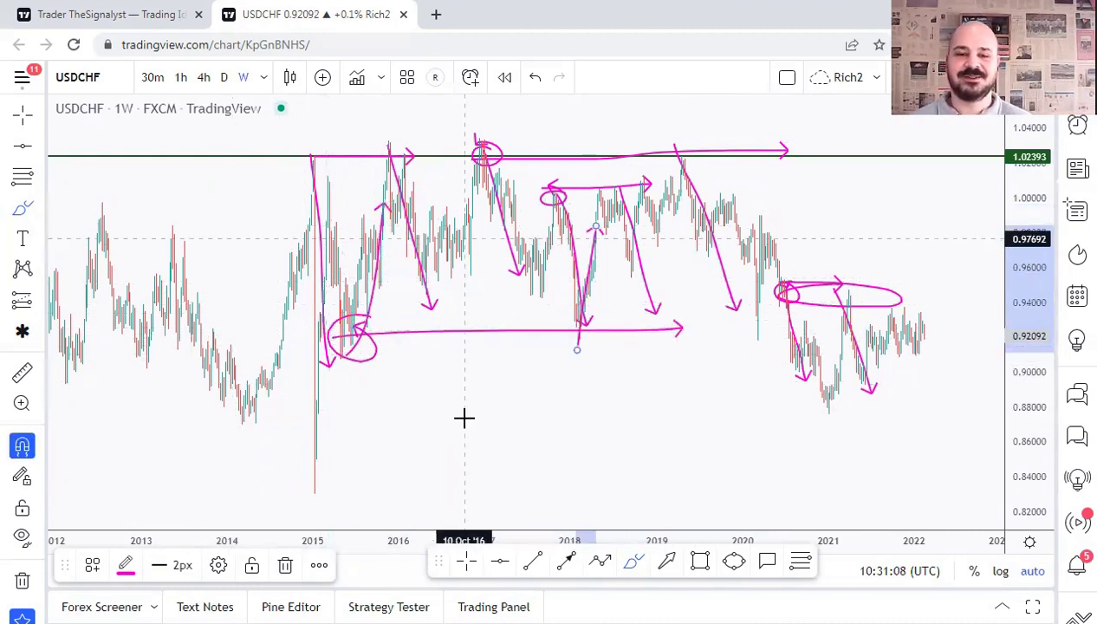
# - Undo all the circles and reaction arrows sketched around the 2015 to 2021 swing points
pyautogui.hotkey('ctrl', 'z')
pyautogui.hotkey('ctrl', 'z')
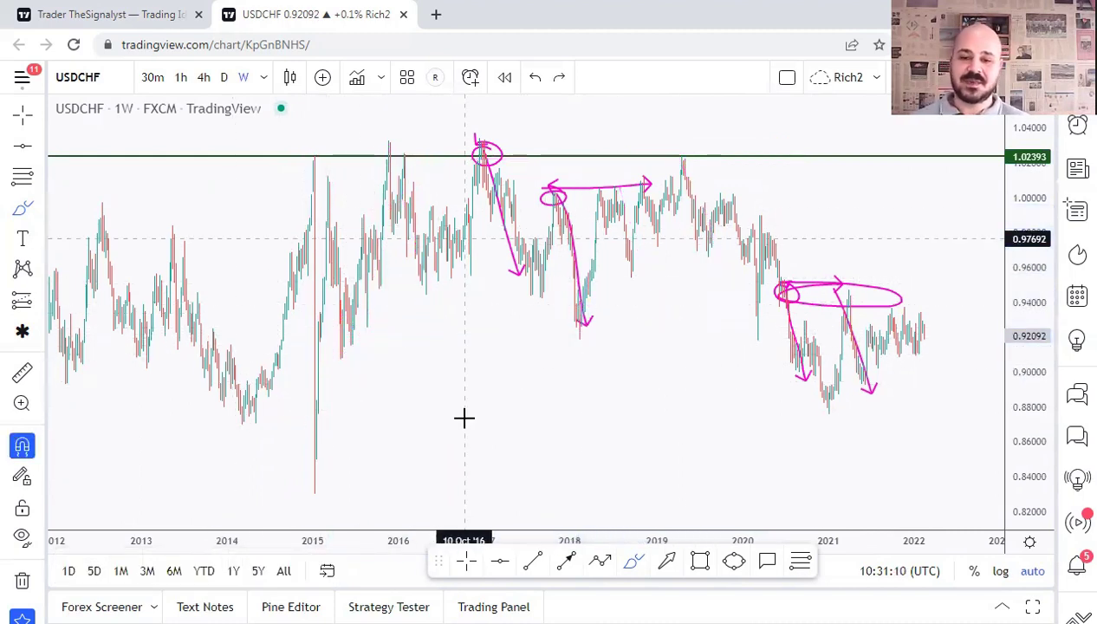
pyautogui.hotkey('ctrl', 'z')
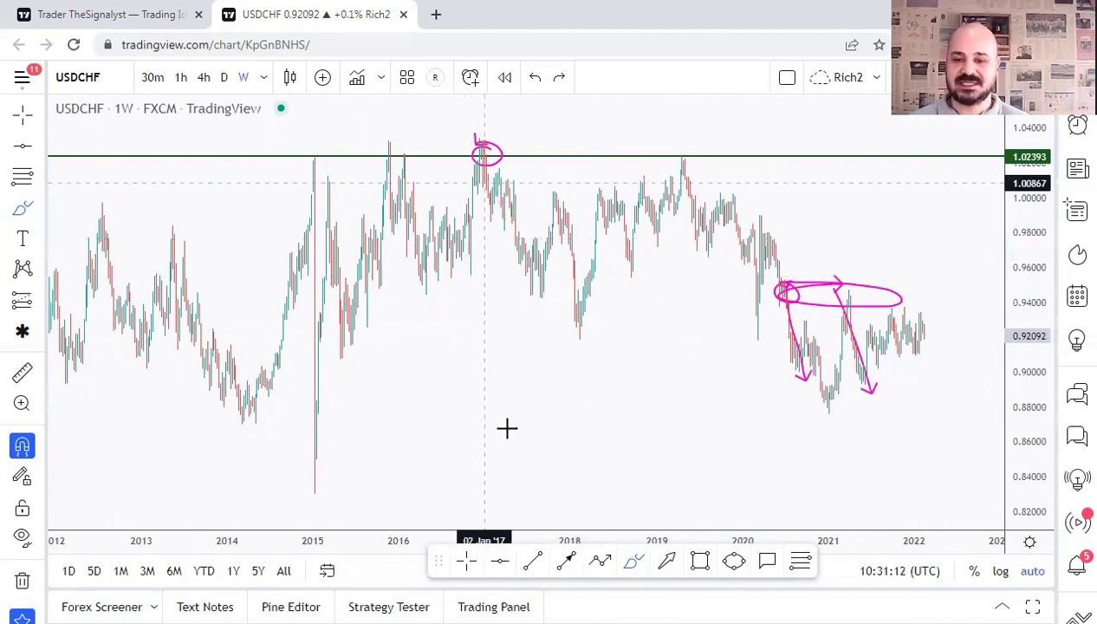
pyautogui.hotkey('ctrl', 'z')
pyautogui.hotkey('ctrl', 'z')
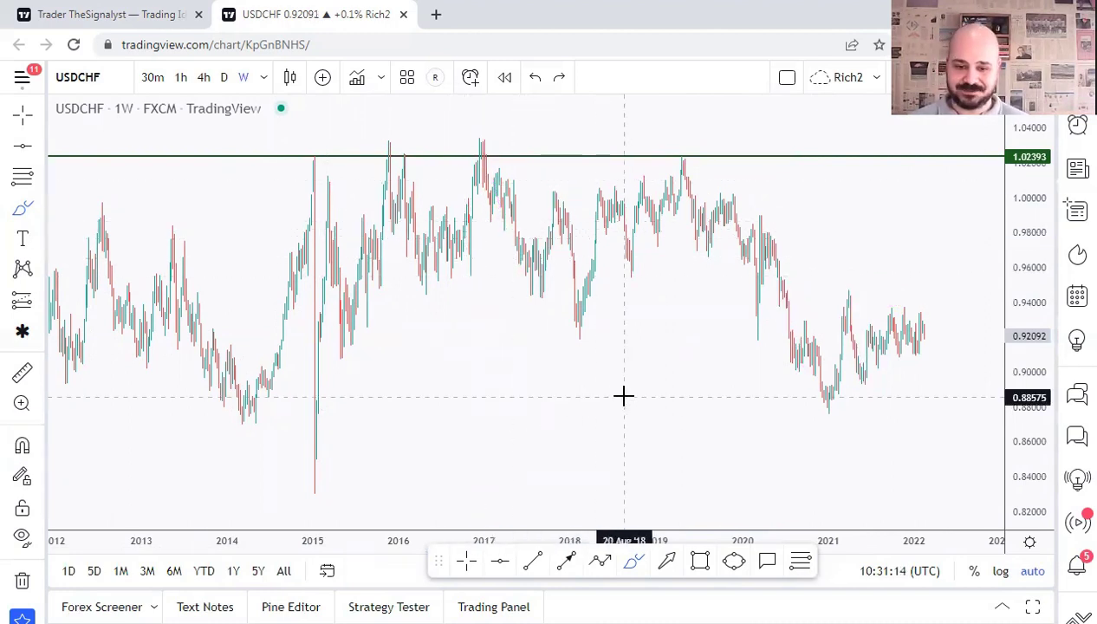
# - Draw two rising trend lines, one along the lows from early 2018 and one along the highs from November 2017, converging in mid-2019
pyautogui.click(533, 562)
pyautogui.click(579, 340)
pyautogui.click(719, 161)
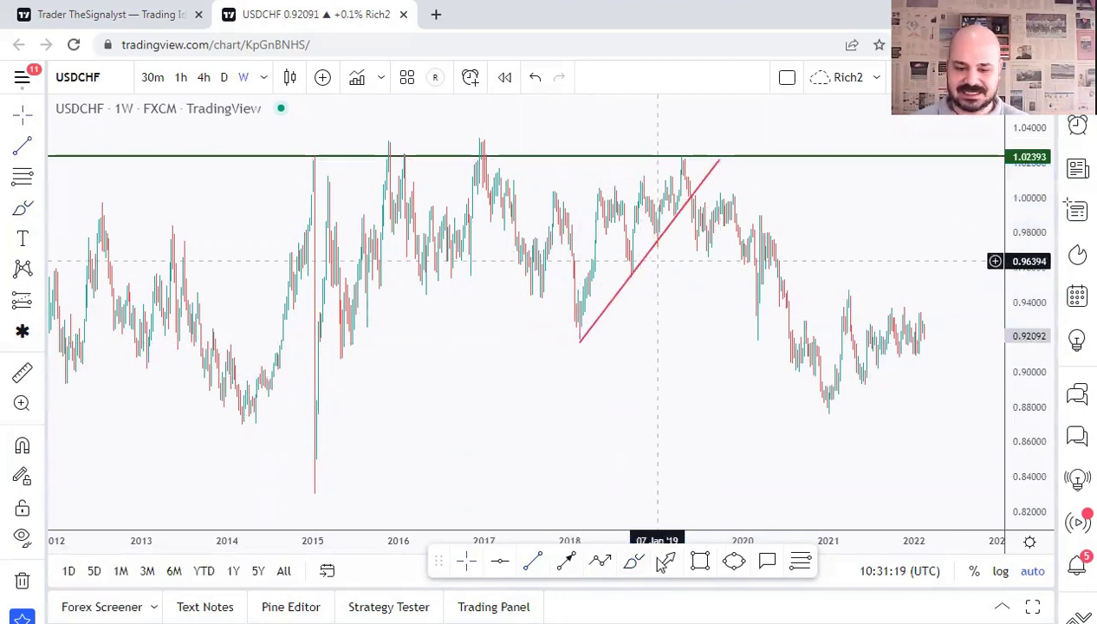
pyautogui.click(533, 561)
pyautogui.click(556, 202)
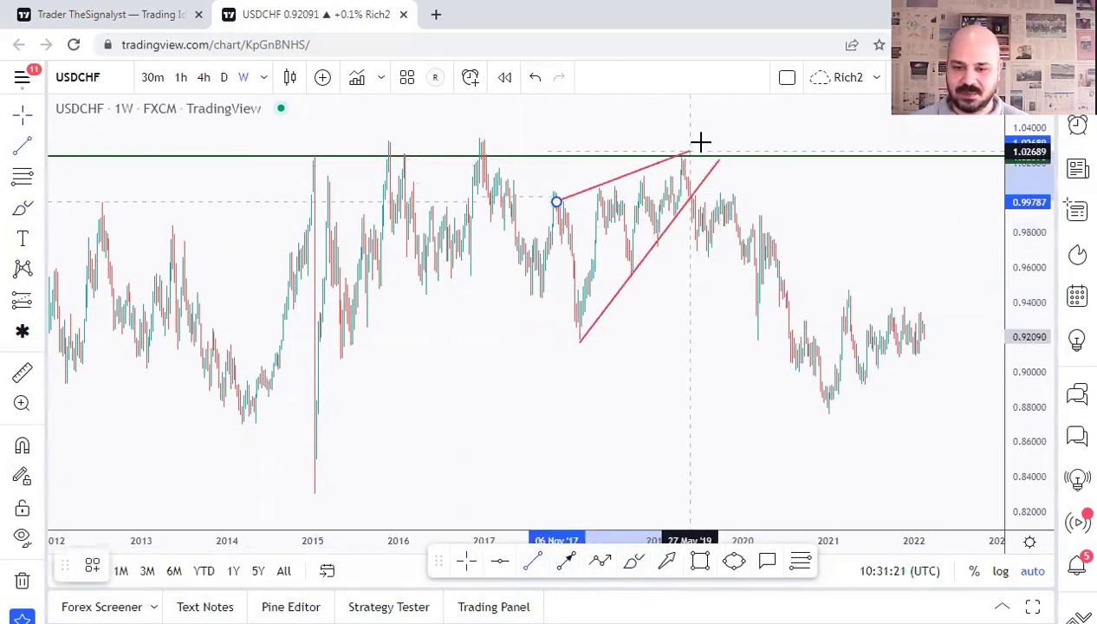
pyautogui.click(723, 141)
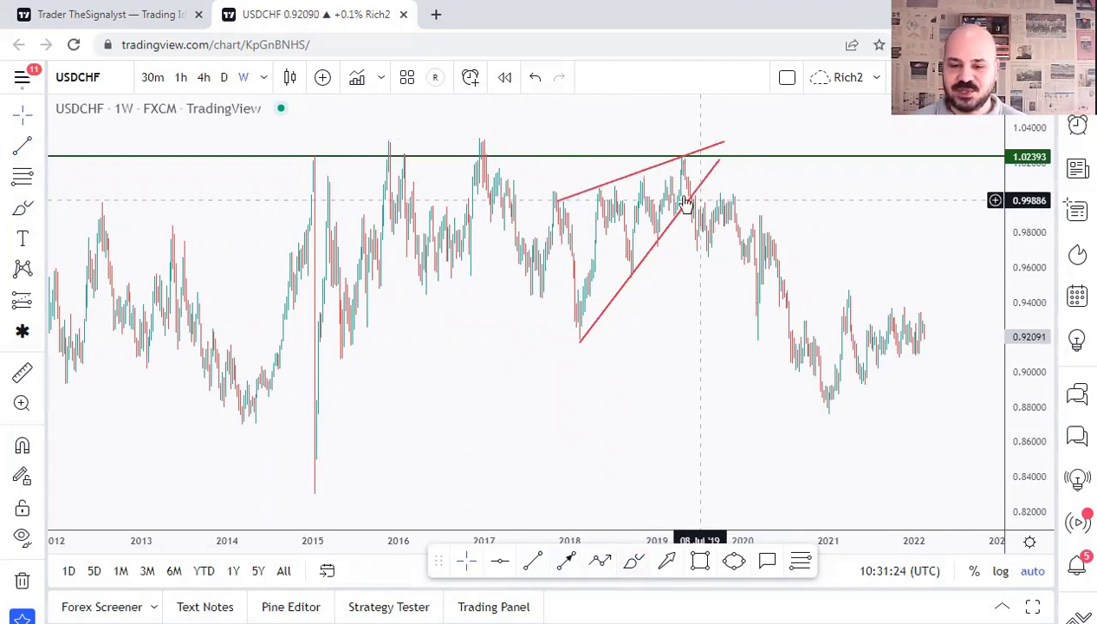
# - Brush the touches and swings inside the two converging trend lines, and the breakdown path from mid-2019 into late 2020
pyautogui.moveTo(646, 189)
pyautogui.mouseDown()
pyautogui.moveTo(641, 236)
pyautogui.moveTo(676, 194)
pyautogui.moveTo(678, 208)
pyautogui.moveTo(689, 159)
pyautogui.moveTo(698, 267)
pyautogui.mouseUp()
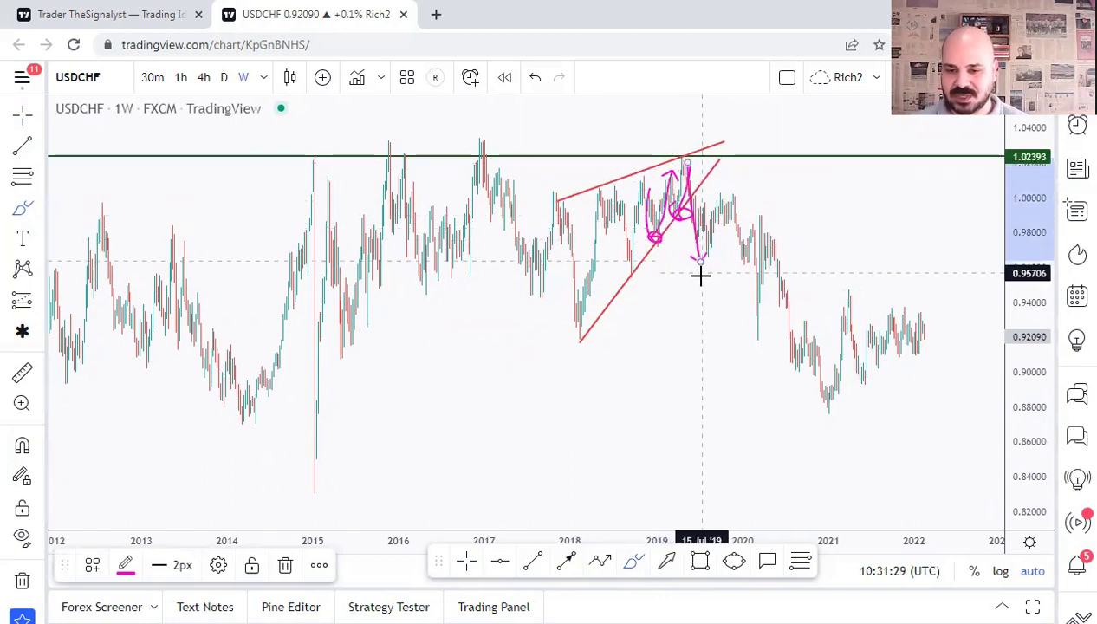
pyautogui.moveTo(684, 201)
pyautogui.mouseDown()
pyautogui.moveTo(742, 213)
pyautogui.moveTo(805, 364)
pyautogui.mouseUp()
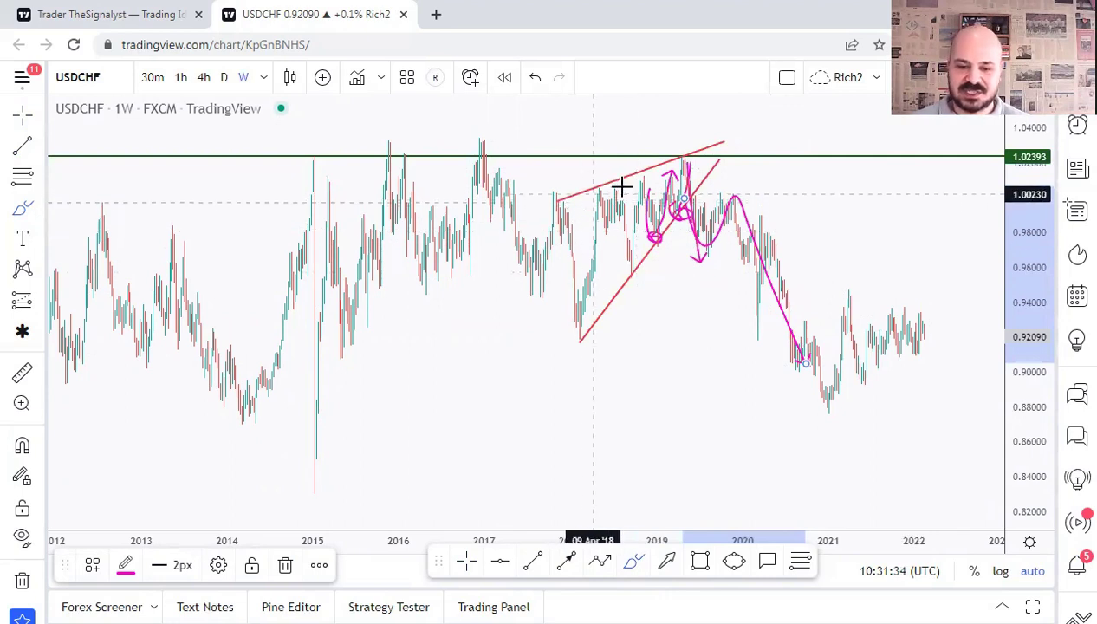
pyautogui.moveTo(568, 190)
pyautogui.mouseDown()
pyautogui.moveTo(583, 203)
pyautogui.moveTo(625, 200)
pyautogui.mouseUp()
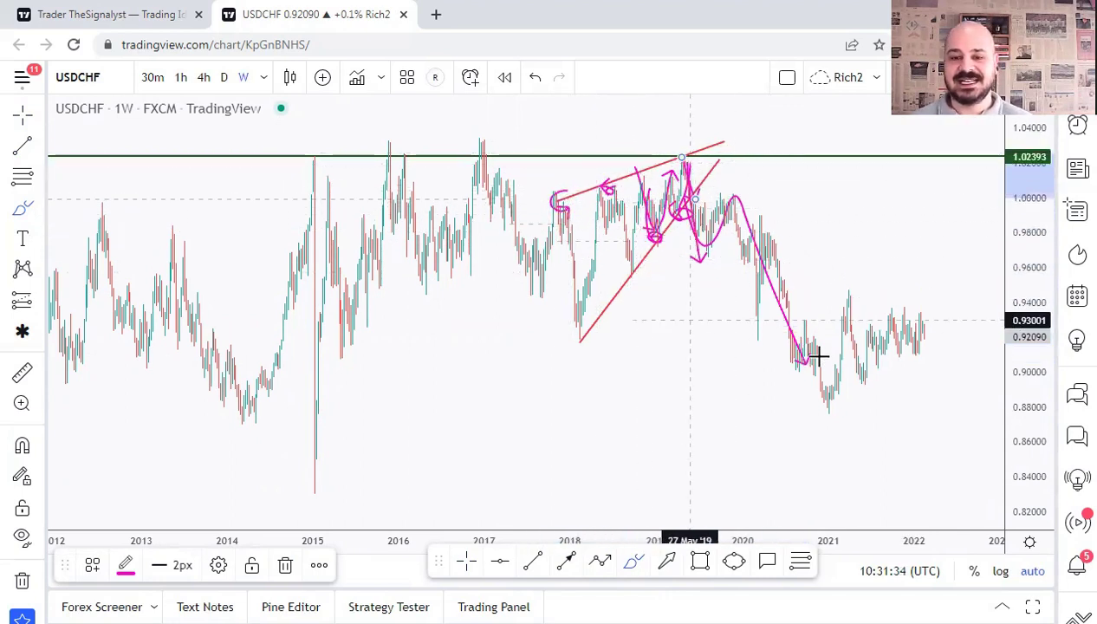
# - Undo the wedge sketches together with both rising trend lines
pyautogui.hotkey('ctrl', 'z')
pyautogui.hotkey('ctrl', 'z')
pyautogui.hotkey('ctrl', 'z')
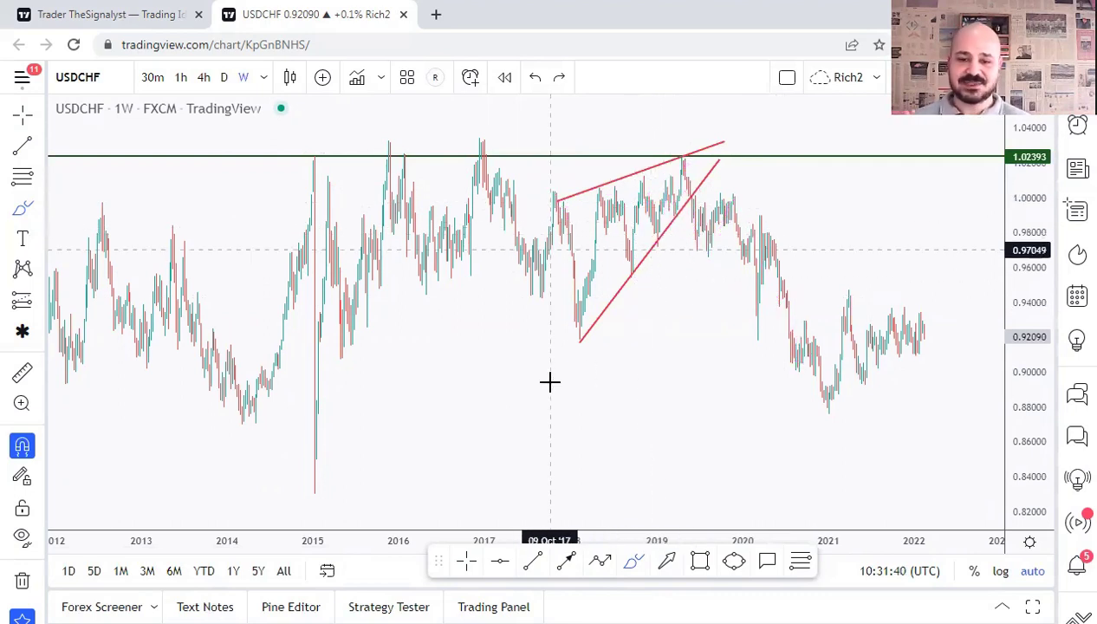
pyautogui.hotkey('ctrl', 'z')
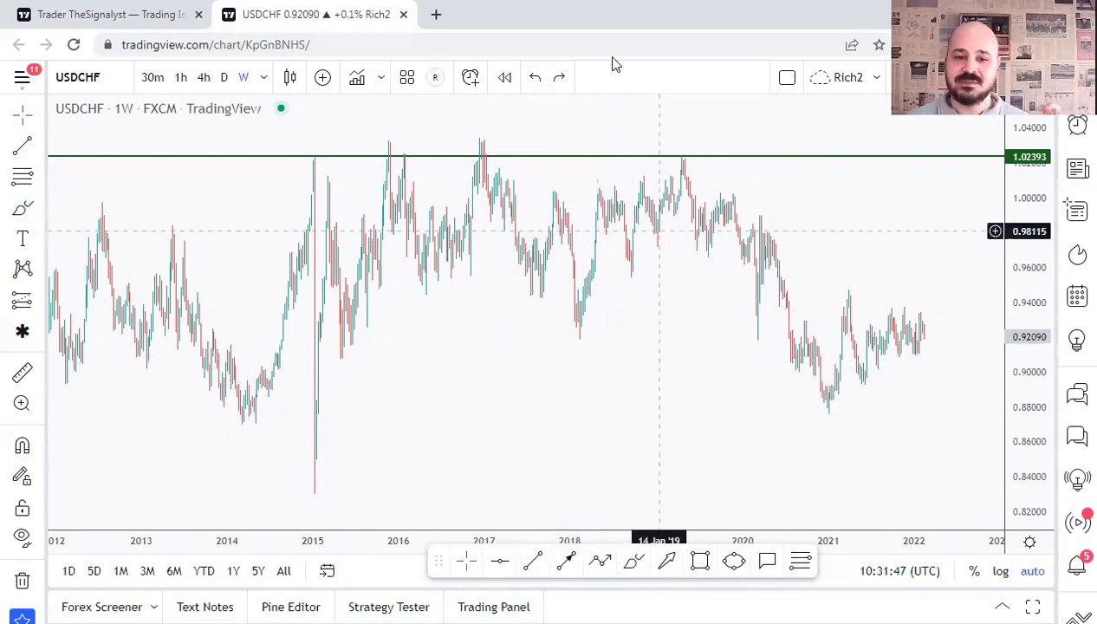
# - Lower the horizontal resistance line to 1.02098
pyautogui.moveTo(619, 165); pyautogui.dragTo(655, 162)
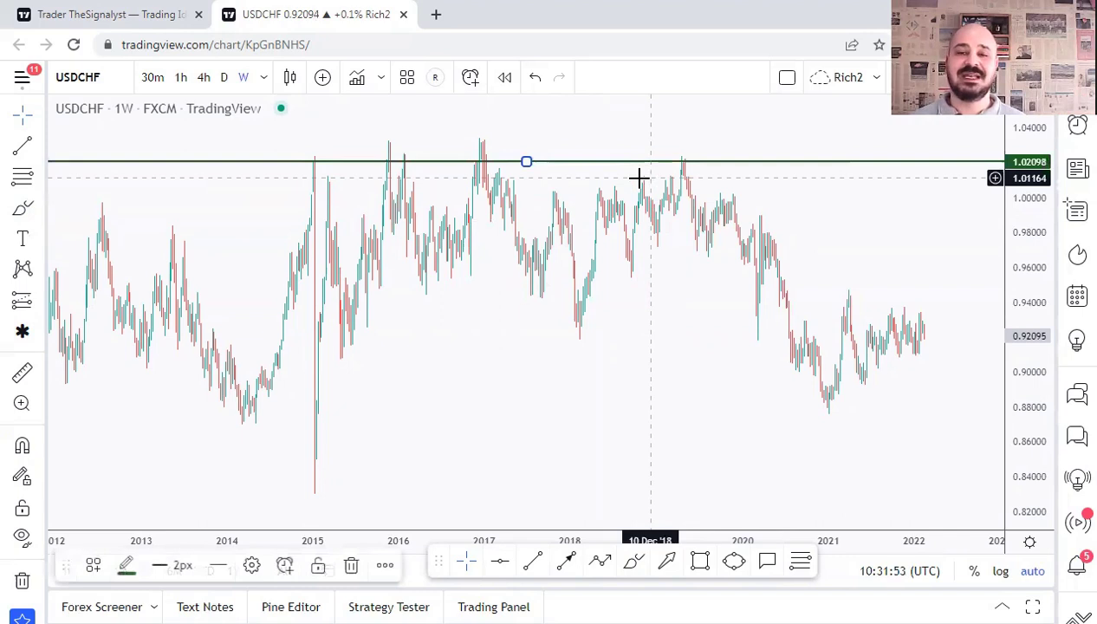
pyautogui.click(638, 178)
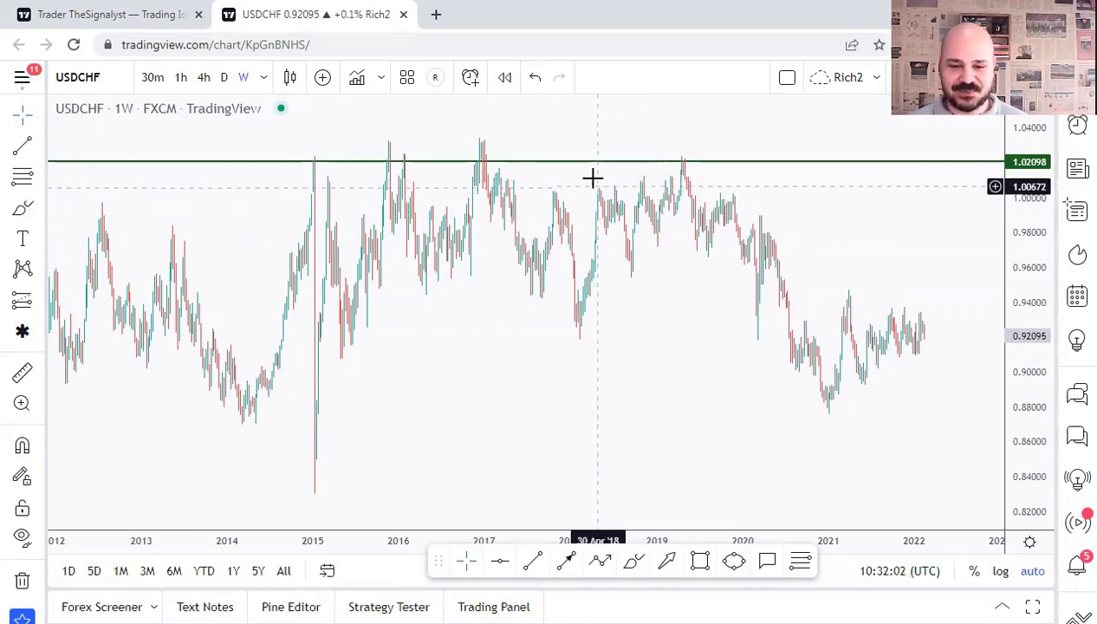
pyautogui.moveTo(583, 165); pyautogui.dragTo(580, 173)
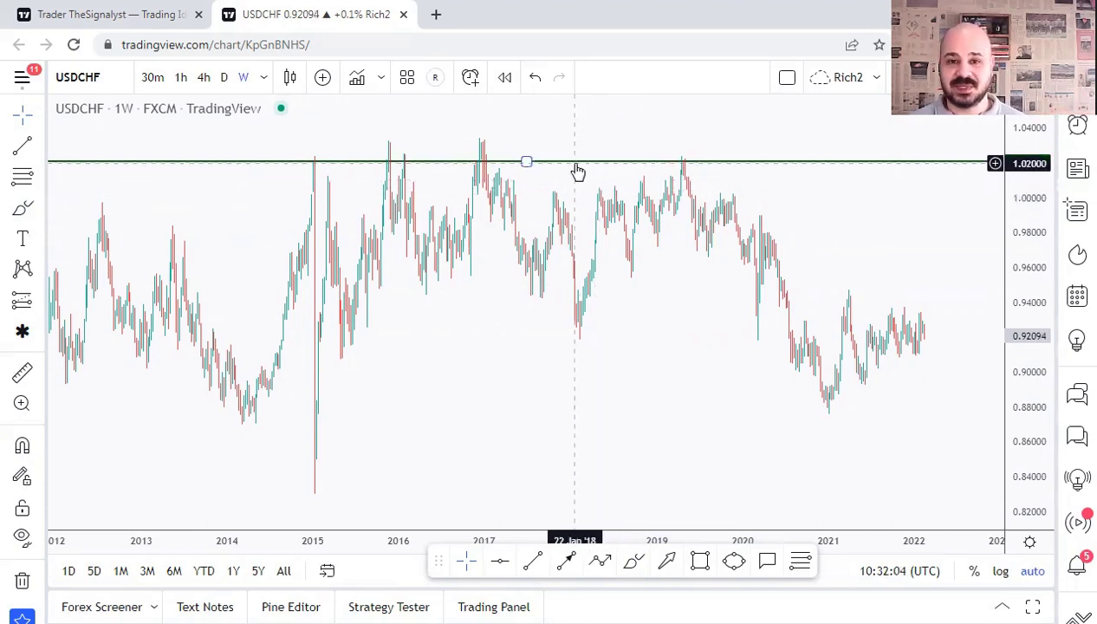
pyautogui.hotkey('ctrl', 'z')
# - Brush three downward arrows from the resistance line at the early 2015, early 2016 and 2019 highs
pyautogui.click(632, 563)
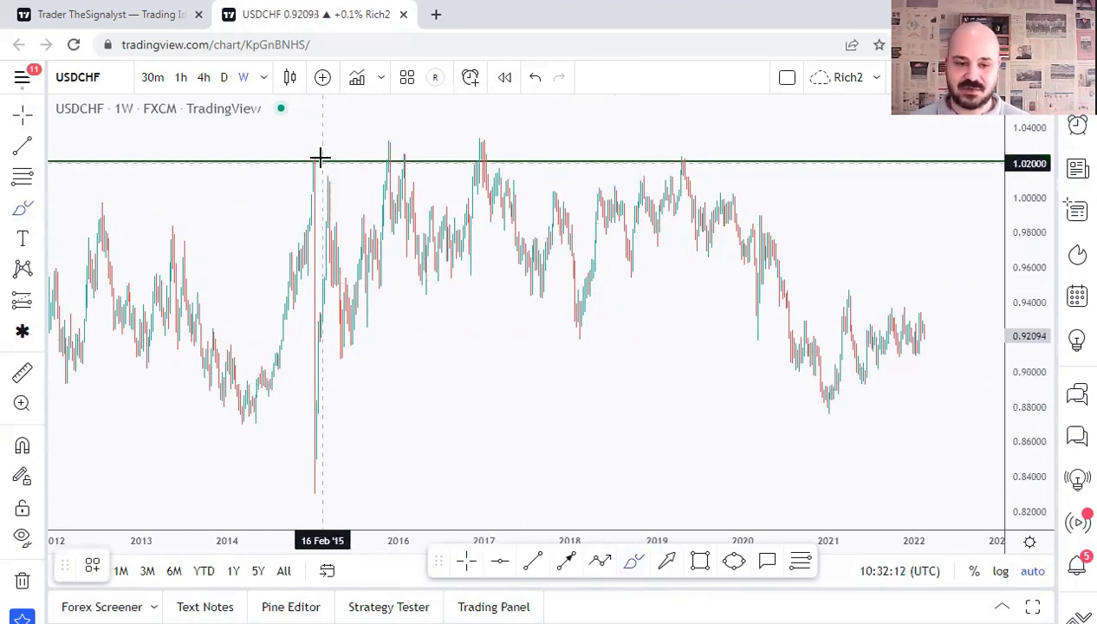
pyautogui.moveTo(317, 158); pyautogui.dragTo(325, 217)
pyautogui.moveTo(340, 286); pyautogui.dragTo(342, 281)
pyautogui.moveTo(404, 156); pyautogui.dragTo(421, 268)
pyautogui.moveTo(680, 158); pyautogui.dragTo(722, 273)
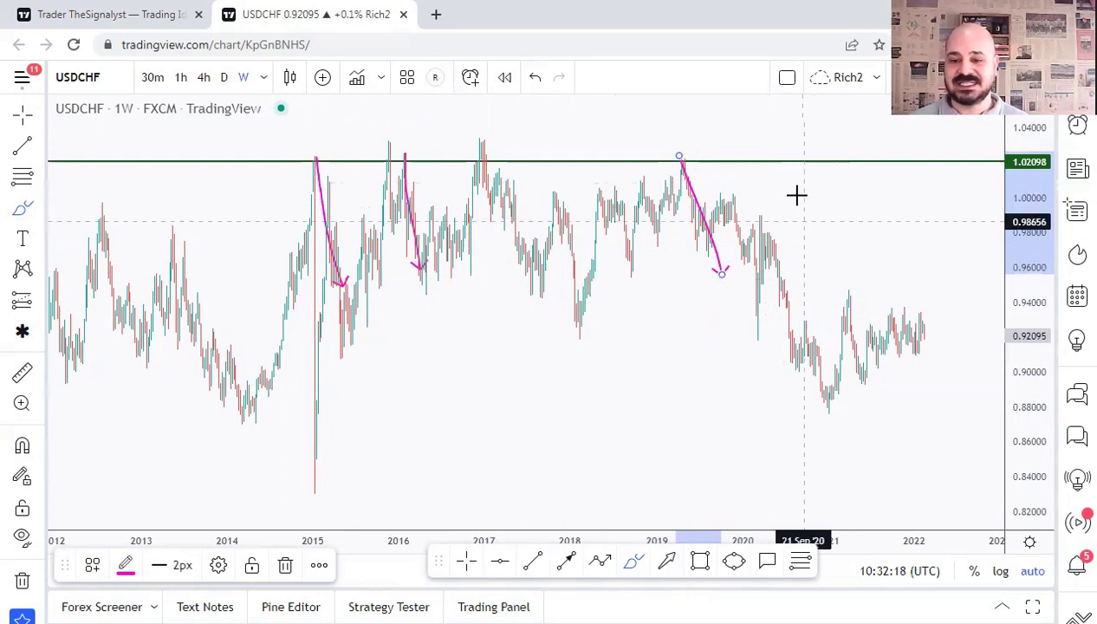
# - Sketch a resistance breakout with a retest above 2021, and a support line with bounces, a circled zone, a breakdown and a retest below the price
pyautogui.moveTo(796, 216)
pyautogui.mouseDown()
pyautogui.moveTo(820, 206)
pyautogui.moveTo(845, 156)
pyautogui.moveTo(873, 256)
pyautogui.mouseUp()
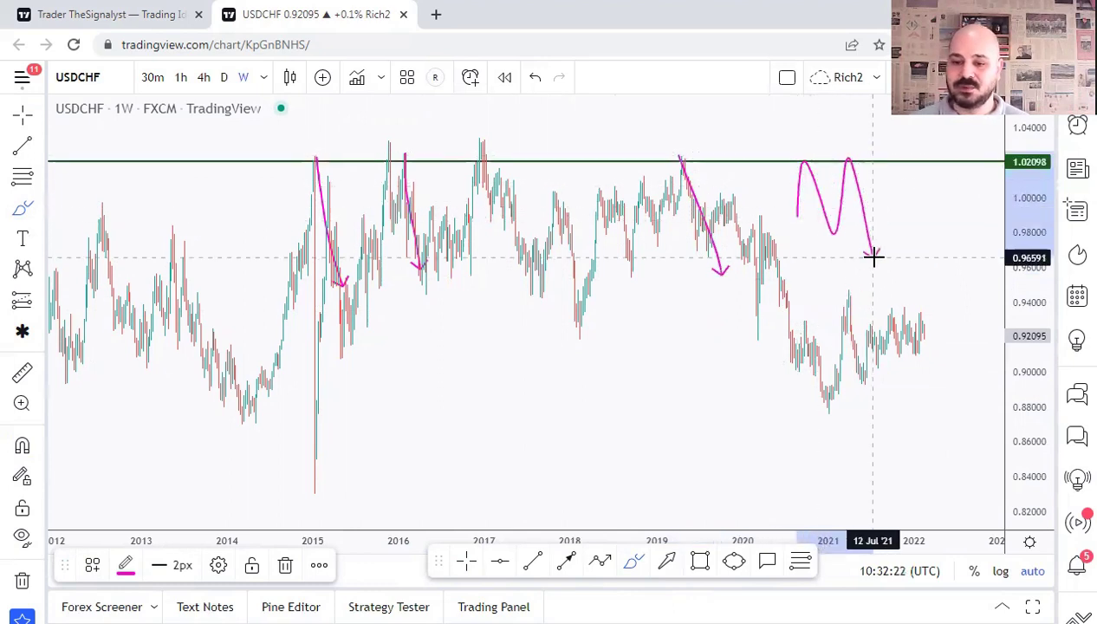
pyautogui.moveTo(877, 141); pyautogui.dragTo(921, 130)
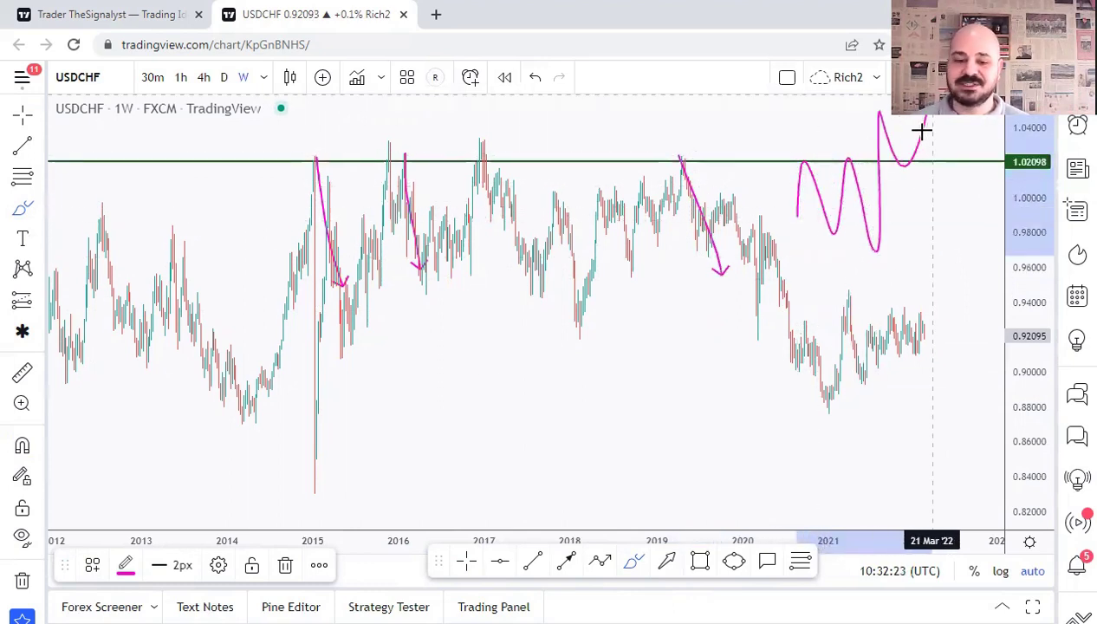
pyautogui.moveTo(452, 377); pyautogui.dragTo(820, 377)
pyautogui.moveTo(546, 325)
pyautogui.mouseDown()
pyautogui.moveTo(602, 305)
pyautogui.moveTo(641, 323)
pyautogui.moveTo(660, 406)
pyautogui.mouseUp()
pyautogui.moveTo(665, 457)
pyautogui.mouseDown()
pyautogui.moveTo(703, 372)
pyautogui.moveTo(736, 520)
pyautogui.mouseUp()
pyautogui.moveTo(728, 364)
pyautogui.mouseDown()
pyautogui.moveTo(560, 359)
pyautogui.moveTo(593, 381)
pyautogui.moveTo(697, 362)
pyautogui.mouseUp()
# - Sketch two horizontal level arrows below the 2015 to 2017 prices, the lower with downward rejections and the upper with upward bounces
pyautogui.moveTo(334, 457); pyautogui.dragTo(535, 462)
pyautogui.moveTo(378, 459); pyautogui.dragTo(397, 506)
pyautogui.moveTo(416, 463); pyautogui.dragTo(472, 522)
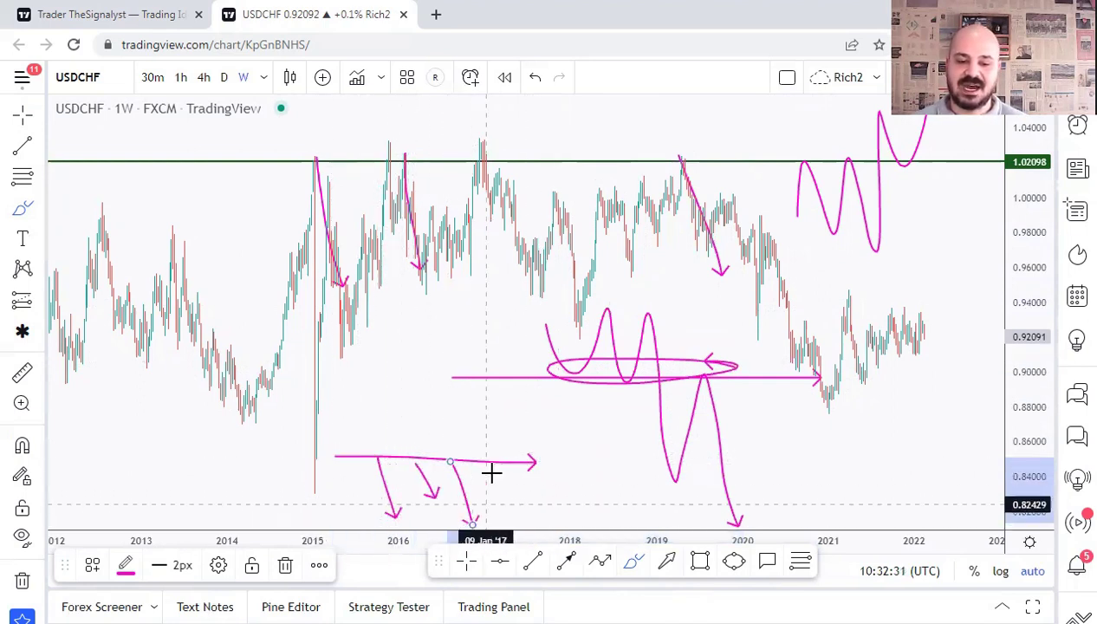
pyautogui.moveTo(351, 403); pyautogui.dragTo(392, 402)
pyautogui.moveTo(470, 405)
pyautogui.mouseDown()
pyautogui.moveTo(399, 364)
pyautogui.moveTo(447, 387)
pyautogui.moveTo(313, 441)
pyautogui.mouseUp()
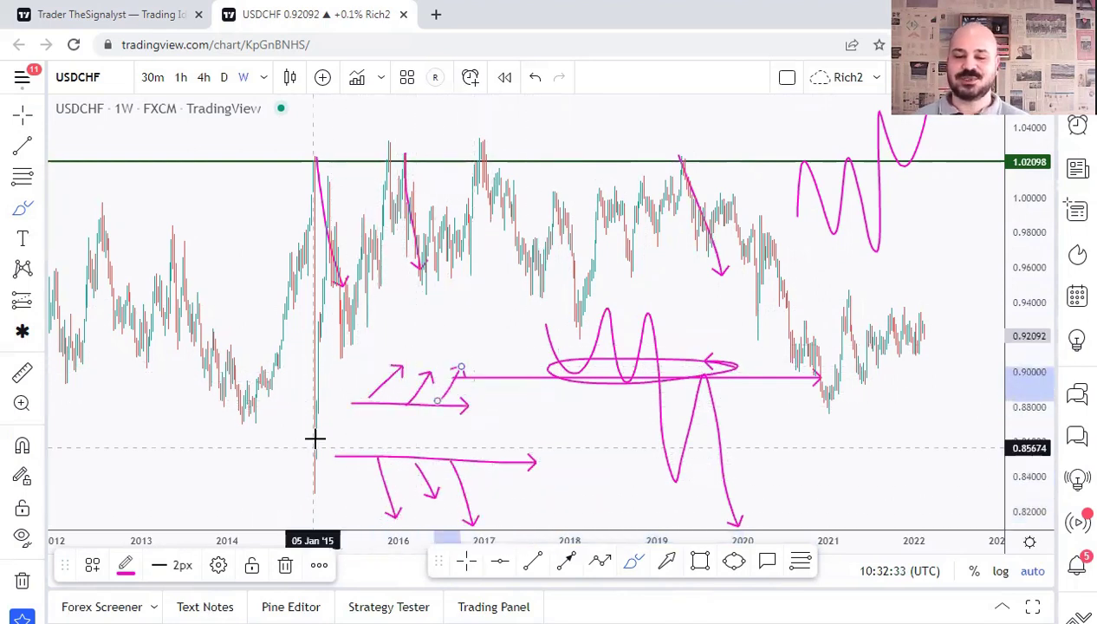
# - Undo all the example level, breakout and rejection sketches, keeping only the horizontal resistance line
pyautogui.hotkey('ctrl', 'z')
pyautogui.hotkey('ctrl', 'z')
pyautogui.hotkey('ctrl', 'z')
pyautogui.hotkey('ctrl', 'z')
pyautogui.hotkey('ctrl', 'z')
pyautogui.hotkey('ctrl', 'z')
pyautogui.hotkey('ctrl', 'z')
pyautogui.hotkey('ctrl', 'z')
pyautogui.hotkey('ctrl', 'z')
pyautogui.hotkey('ctrl', 'z')
pyautogui.hotkey('ctrl', 'z')
pyautogui.hotkey('ctrl', 'z')
pyautogui.hotkey('ctrl', 'z')
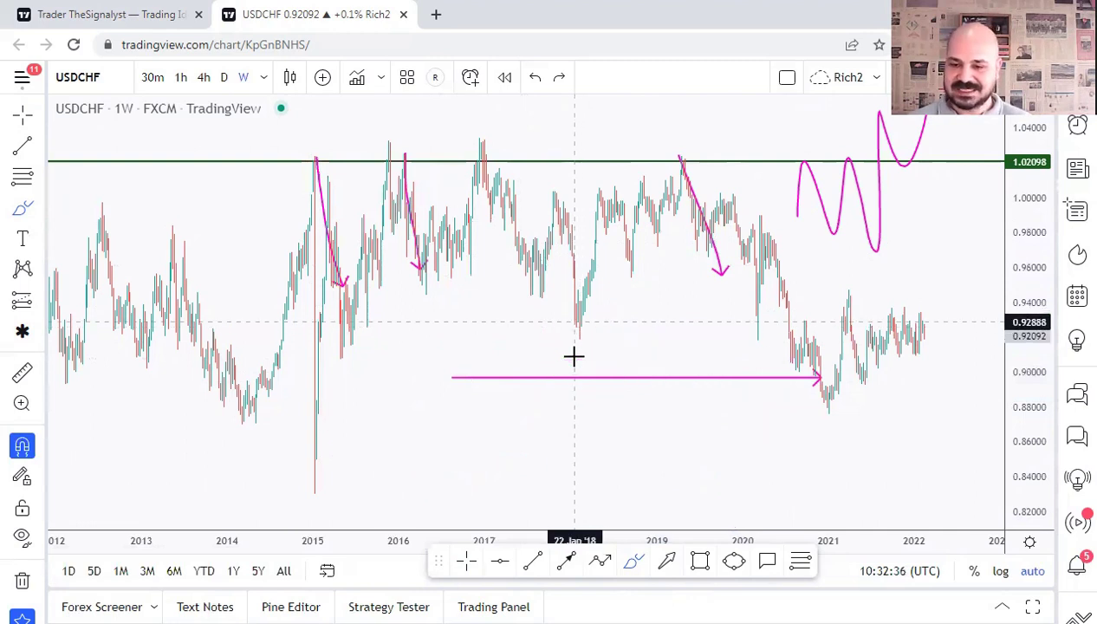
pyautogui.hotkey('ctrl', 'z')
pyautogui.hotkey('ctrl', 'z')
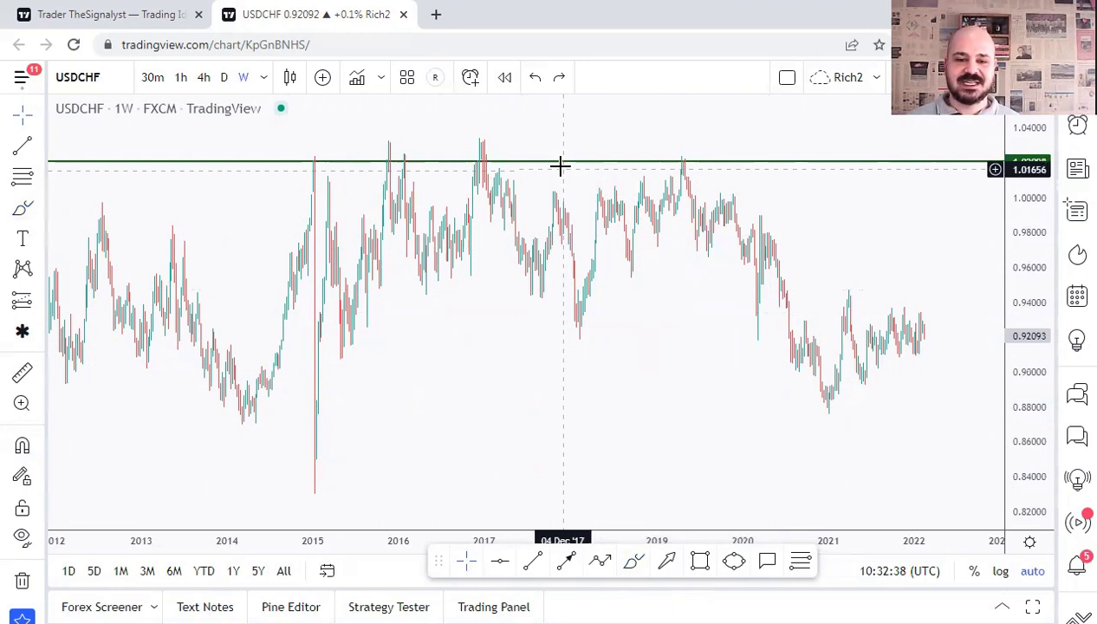
# - Raise the horizontal resistance line and set its price coordinate to exactly 1.025
pyautogui.moveTo(549, 148)
pyautogui.mouseDown()
pyautogui.moveTo(549, 114)
pyautogui.moveTo(583, 160)
pyautogui.moveTo(554, 153)
pyautogui.mouseUp()
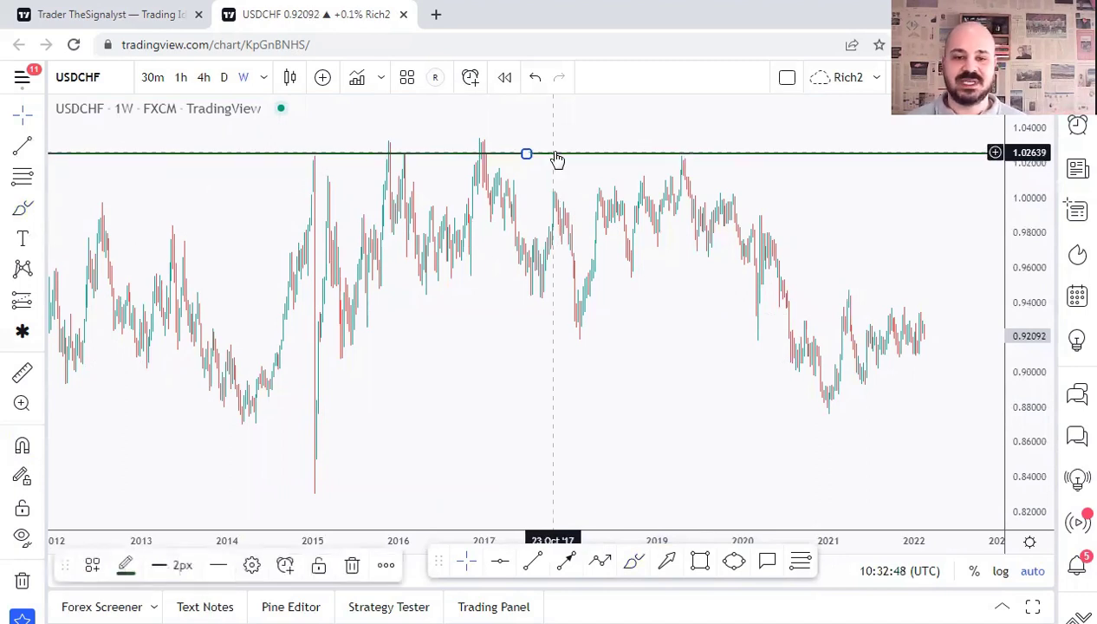
pyautogui.doubleClick(555, 155)
pyautogui.click(506, 174)
pyautogui.click(495, 229)
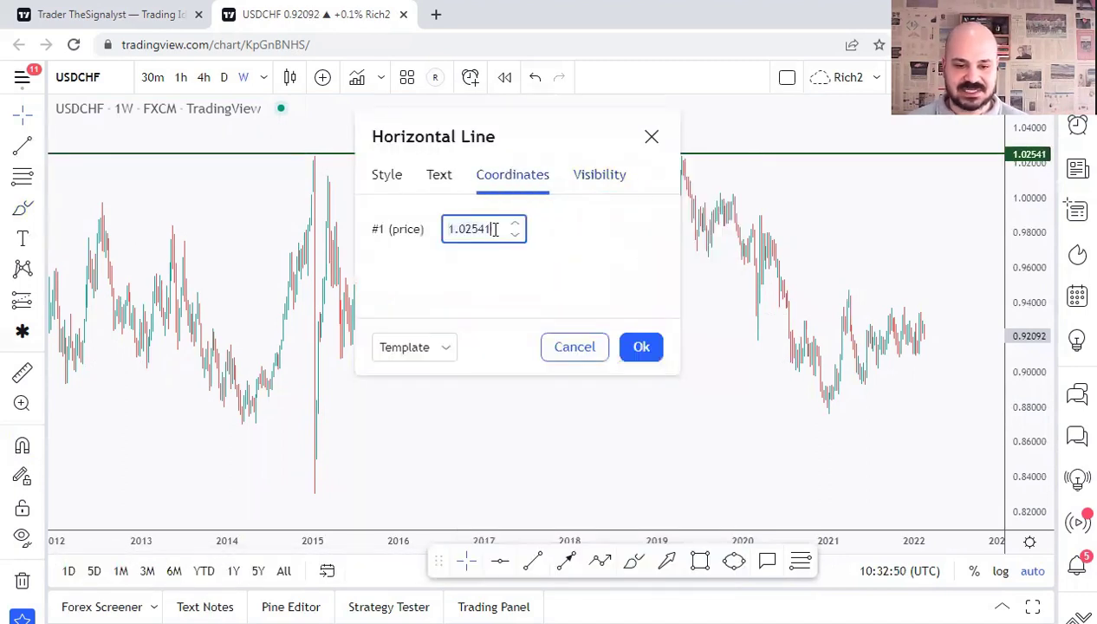
pyautogui.write('1.025')
pyautogui.click(651, 346)
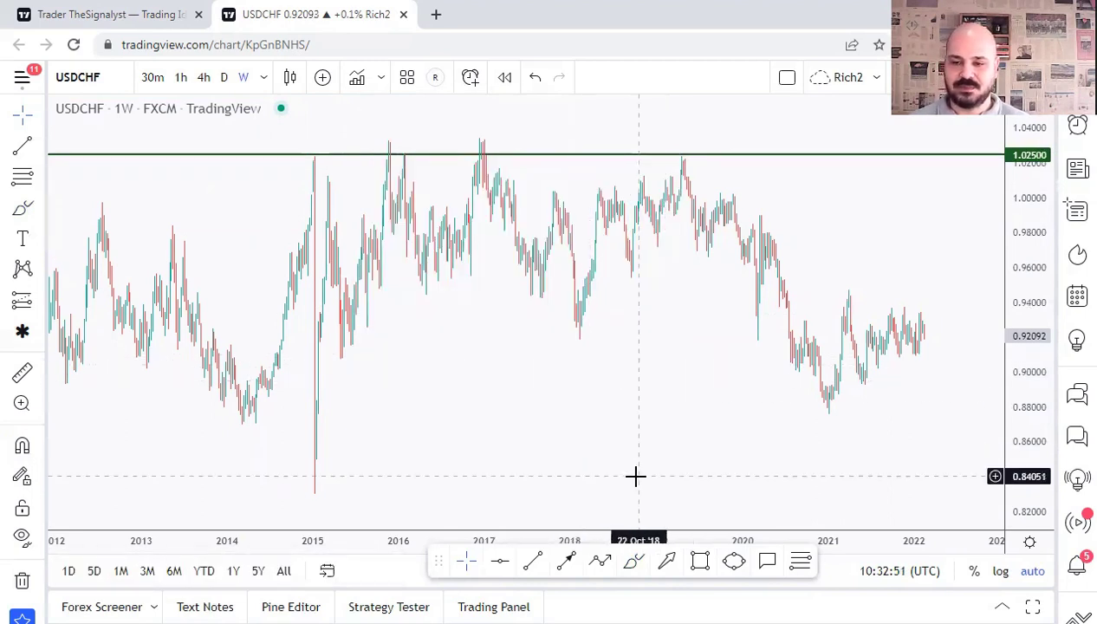
# - Add a second horizontal line below the first and adjust it to 1.00230, along the 2017 to 2019 highs
pyautogui.click(499, 561)
pyautogui.click(526, 197)
pyautogui.moveTo(526, 197); pyautogui.dragTo(528, 194)
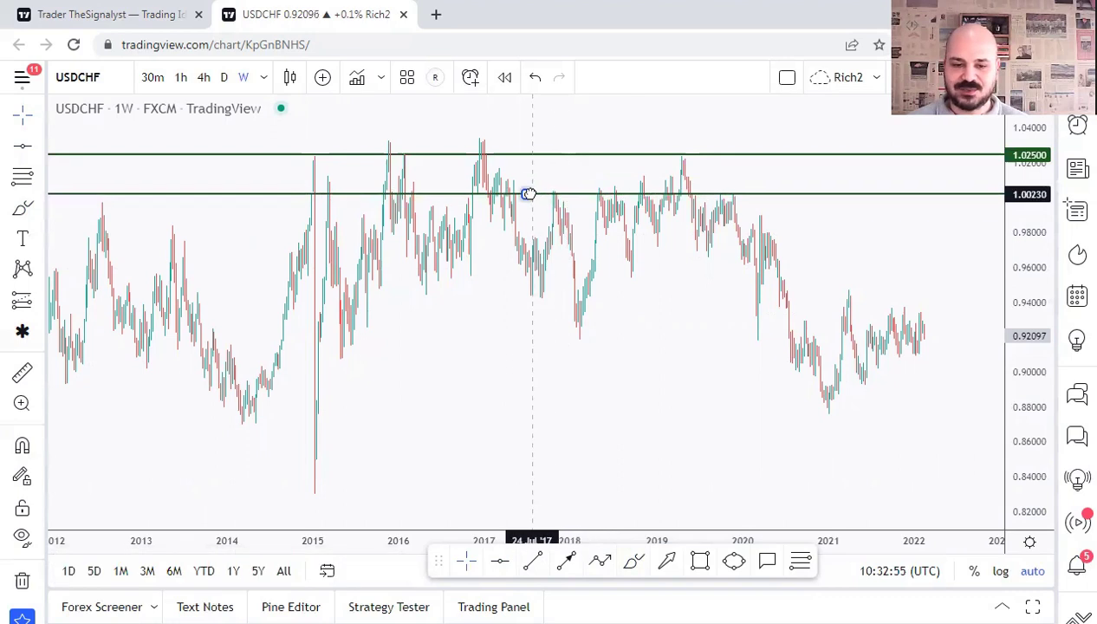
# - Brush downward arrows from the 1.00230 line at the 2016, late 2017, 2018 and late 2019 highs
pyautogui.click(633, 561)
pyautogui.moveTo(555, 195); pyautogui.dragTo(578, 288)
pyautogui.moveTo(609, 192); pyautogui.dragTo(625, 276)
pyautogui.moveTo(732, 192); pyautogui.dragTo(755, 285)
pyautogui.moveTo(416, 186); pyautogui.dragTo(431, 274)
# - Undo the downward arrows at the 2016, 2018 and late 2019 highs
pyautogui.hotkey('ctrl', 'z')
pyautogui.hotkey('ctrl', 'z')
pyautogui.hotkey('ctrl', 'z')
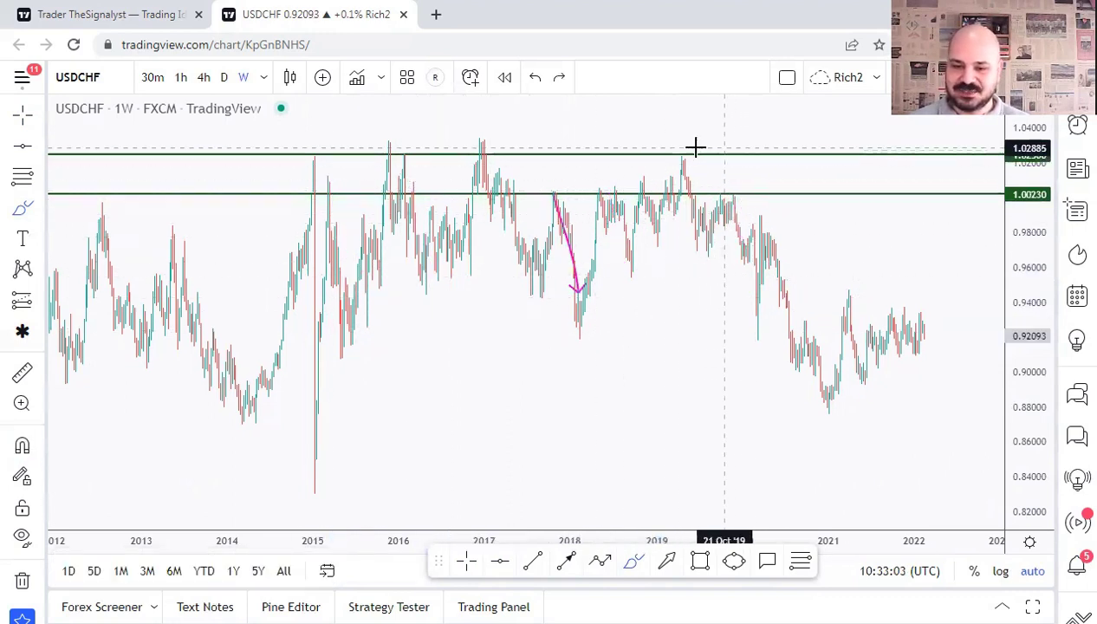
# - Circle the band between the two horizontal lines near 2019 and 2020, and undo the circles with the remaining late 2017 arrow
pyautogui.moveTo(695, 147); pyautogui.dragTo(700, 145)
pyautogui.moveTo(783, 191)
pyautogui.mouseDown()
pyautogui.moveTo(749, 183)
pyautogui.moveTo(788, 191)
pyautogui.moveTo(797, 151)
pyautogui.mouseUp()
pyautogui.hotkey('ctrl', 'z')
pyautogui.hotkey('ctrl', 'z')
pyautogui.hotkey('ctrl', 'z')
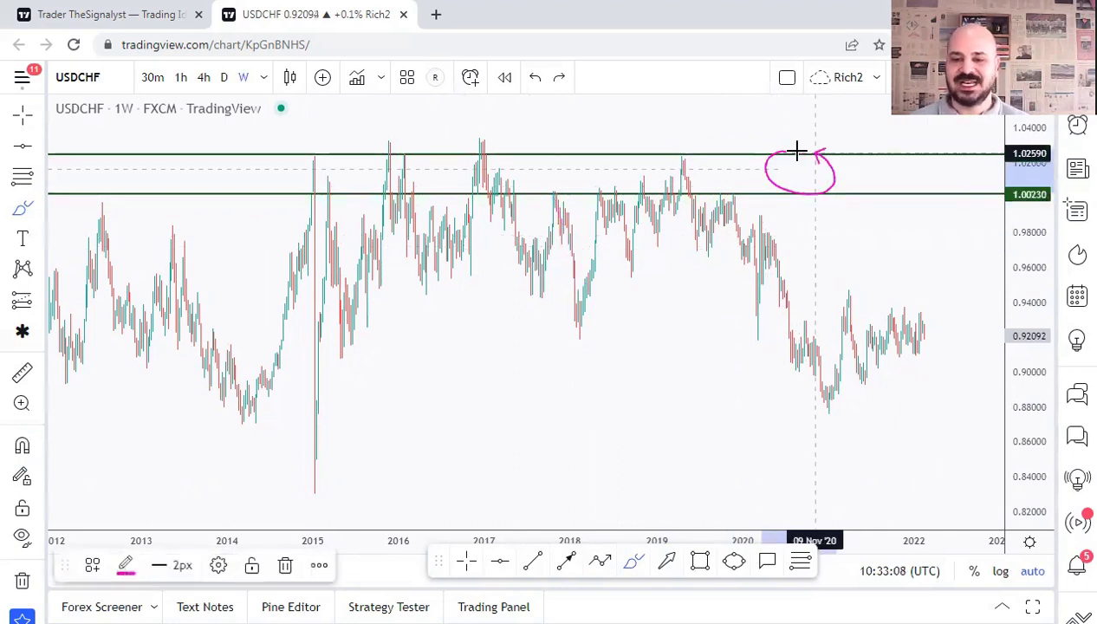
pyautogui.hotkey('ctrl', 'z')
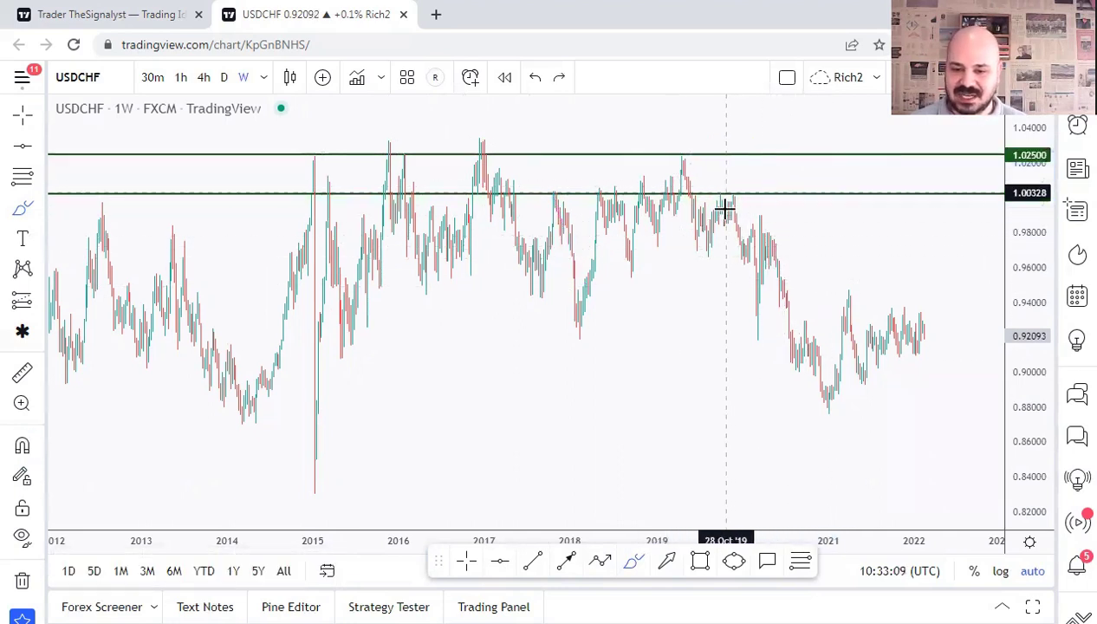
# - Sketch a rejection from the band after 2020, circle the band and its earlier highs, and undo these strokes
pyautogui.moveTo(760, 170)
pyautogui.mouseDown()
pyautogui.moveTo(784, 161)
pyautogui.moveTo(850, 288)
pyautogui.mouseUp()
pyautogui.hotkey('ctrl', 'z')
pyautogui.hotkey('ctrl', 'z')
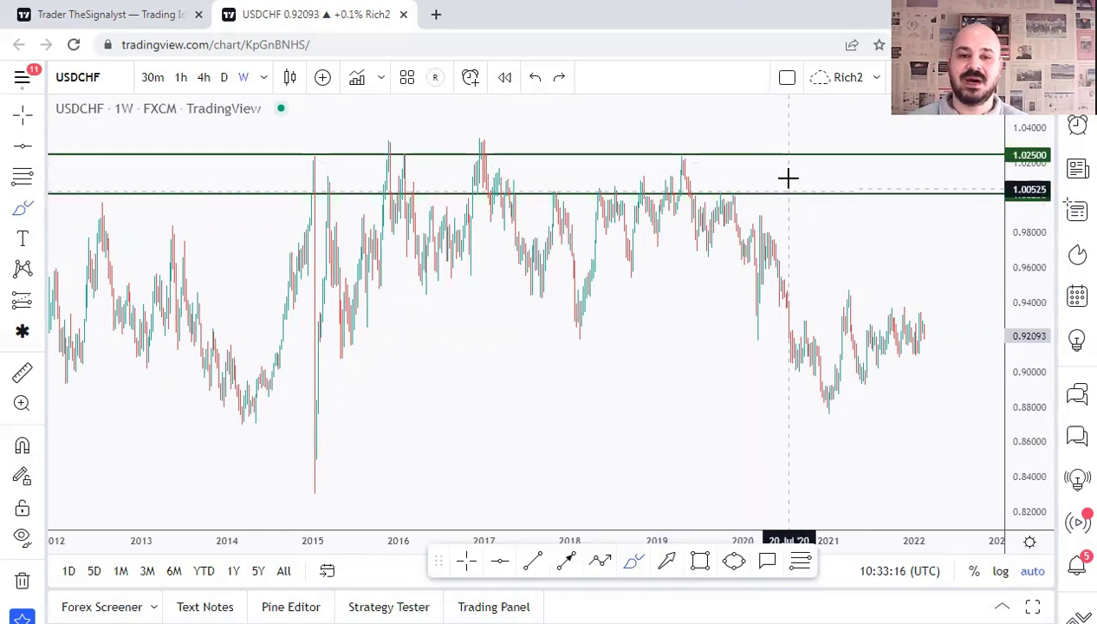
pyautogui.moveTo(805, 165); pyautogui.dragTo(381, 141)
pyautogui.moveTo(303, 140)
pyautogui.mouseDown()
pyautogui.moveTo(421, 178)
pyautogui.moveTo(750, 151)
pyautogui.moveTo(455, 163)
pyautogui.mouseUp()
pyautogui.hotkey('ctrl', 'z')
pyautogui.hotkey('ctrl', 'z')
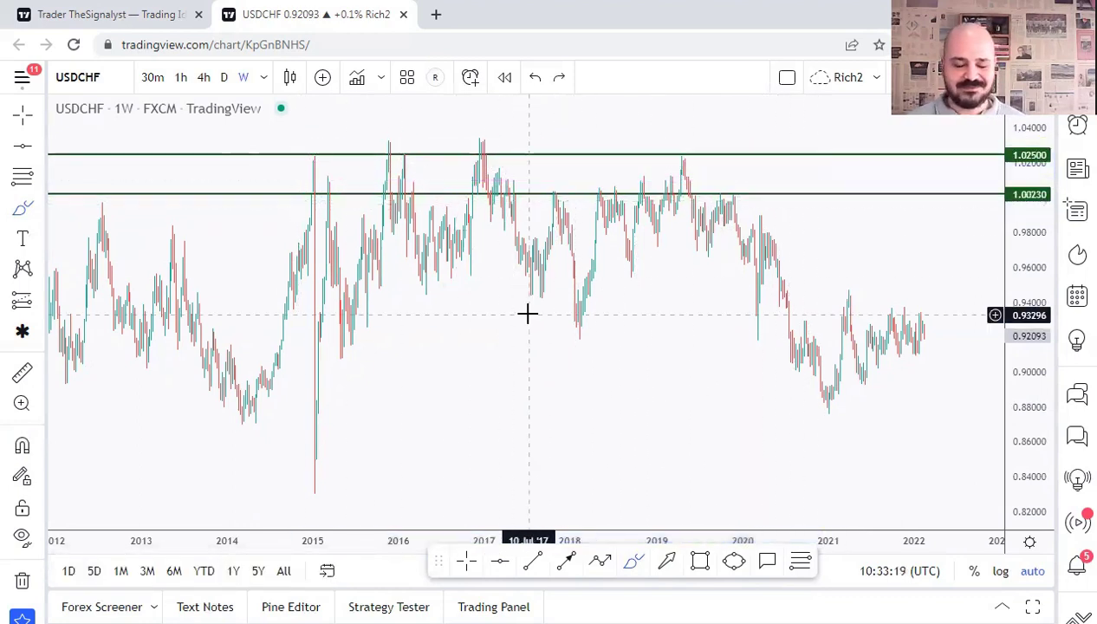
# - Add a third horizontal line at 0.98902, below the 1.00230 line
pyautogui.click(526, 216)
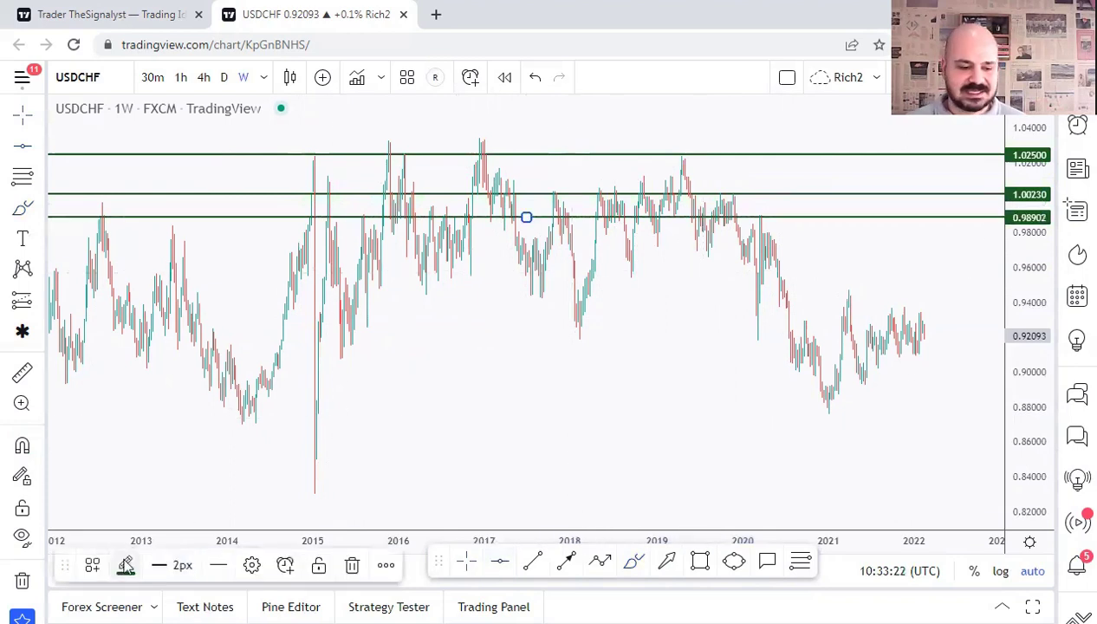
# - Colour the third horizontal line dark blue and move it down to 0.95657
pyautogui.click(130, 564)
pyautogui.click(243, 515)
pyautogui.click(629, 306)
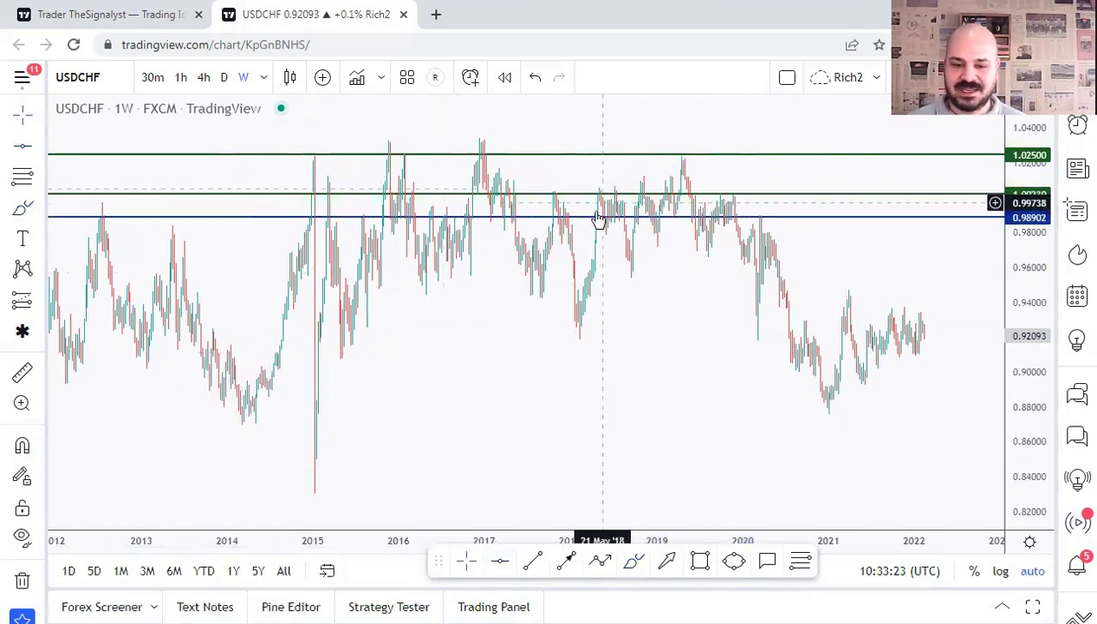
pyautogui.moveTo(587, 218); pyautogui.dragTo(582, 239)
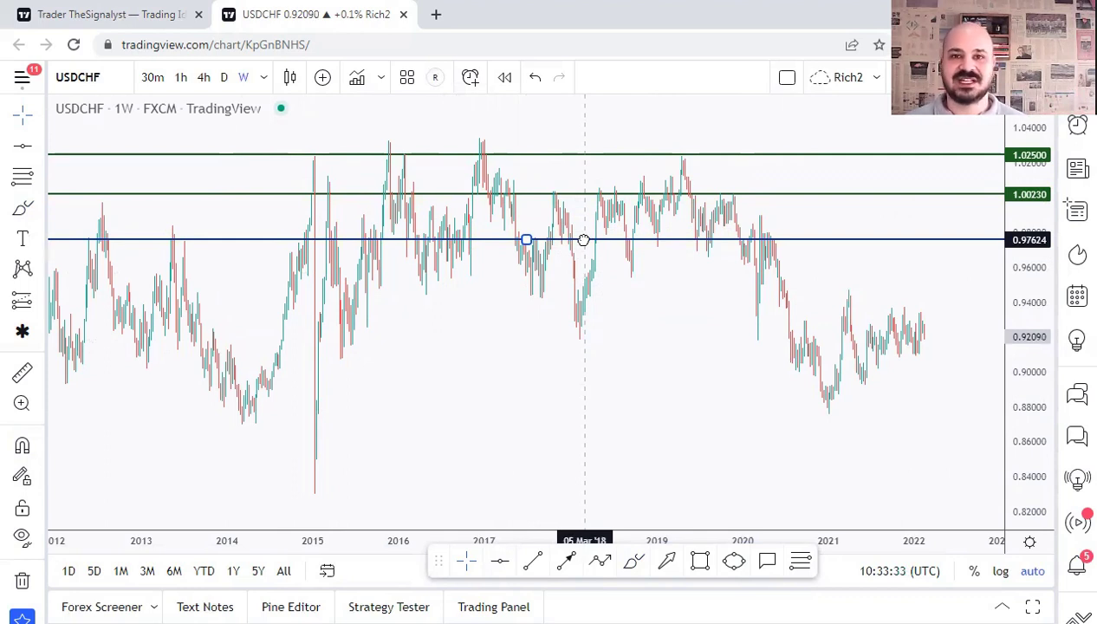
pyautogui.moveTo(583, 242); pyautogui.dragTo(599, 273)
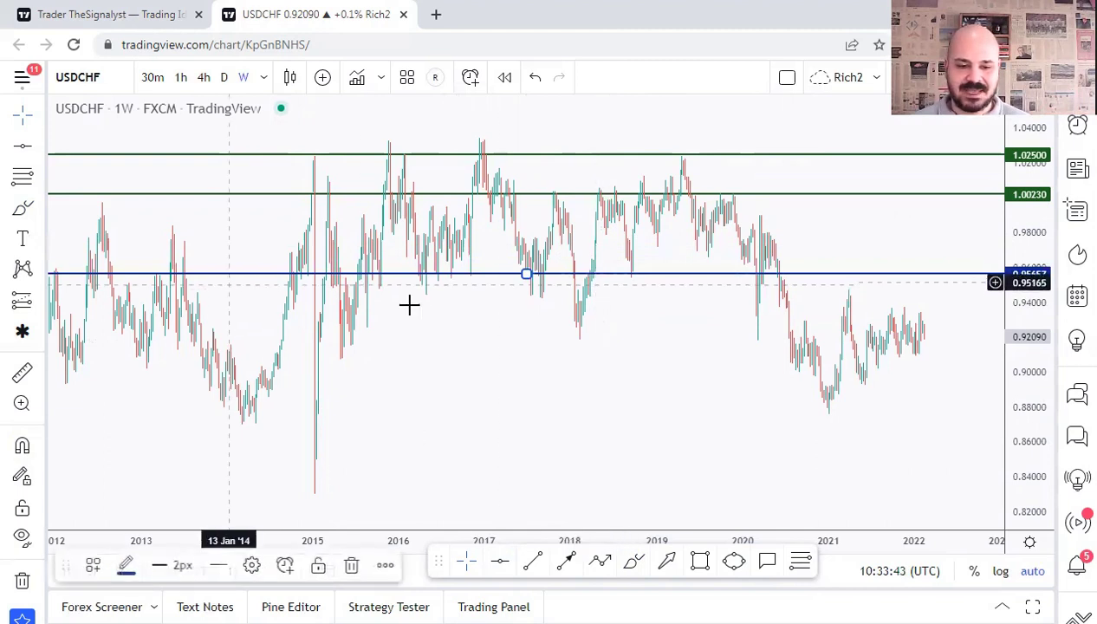
# - Sketch upward arrows for the 2016 to 2018 bounces off the blue line and a downward arrow for the early 2020 break
pyautogui.click(664, 563)
pyautogui.moveTo(426, 289)
pyautogui.mouseDown()
pyautogui.moveTo(455, 232)
pyautogui.moveTo(463, 295)
pyautogui.moveTo(451, 227)
pyautogui.mouseUp()
pyautogui.rightClick(459, 300)
pyautogui.press('Escape')
pyautogui.press('Delete')
pyautogui.moveTo(378, 286); pyautogui.dragTo(425, 218)
pyautogui.moveTo(465, 268); pyautogui.dragTo(491, 232)
pyautogui.moveTo(623, 284); pyautogui.dragTo(633, 279)
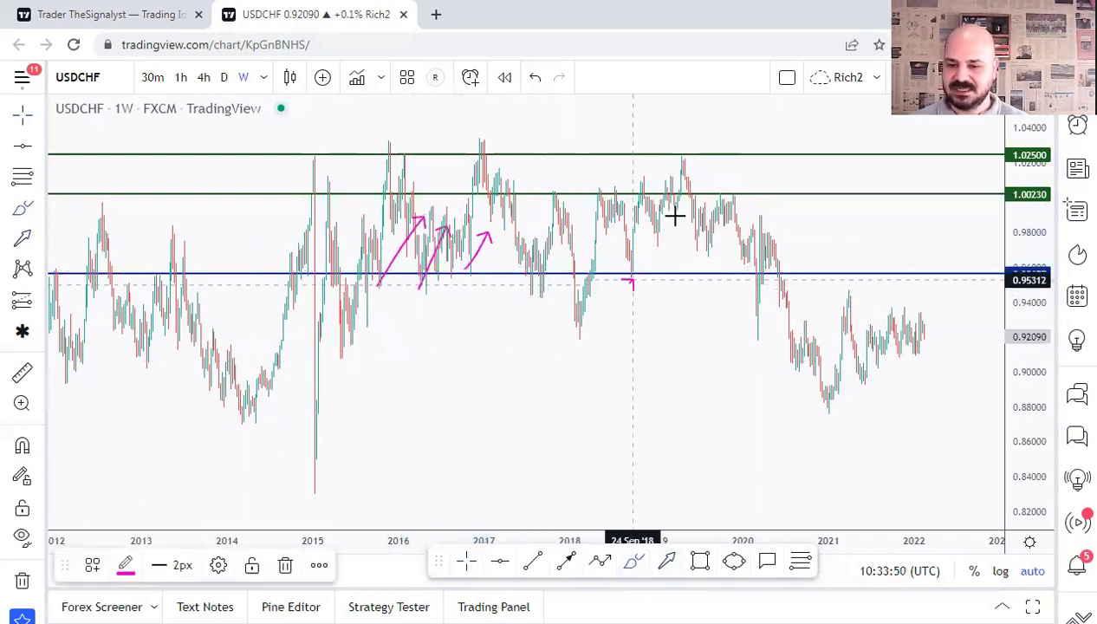
pyautogui.moveTo(674, 217); pyautogui.dragTo(678, 221)
pyautogui.moveTo(750, 225); pyautogui.dragTo(766, 331)
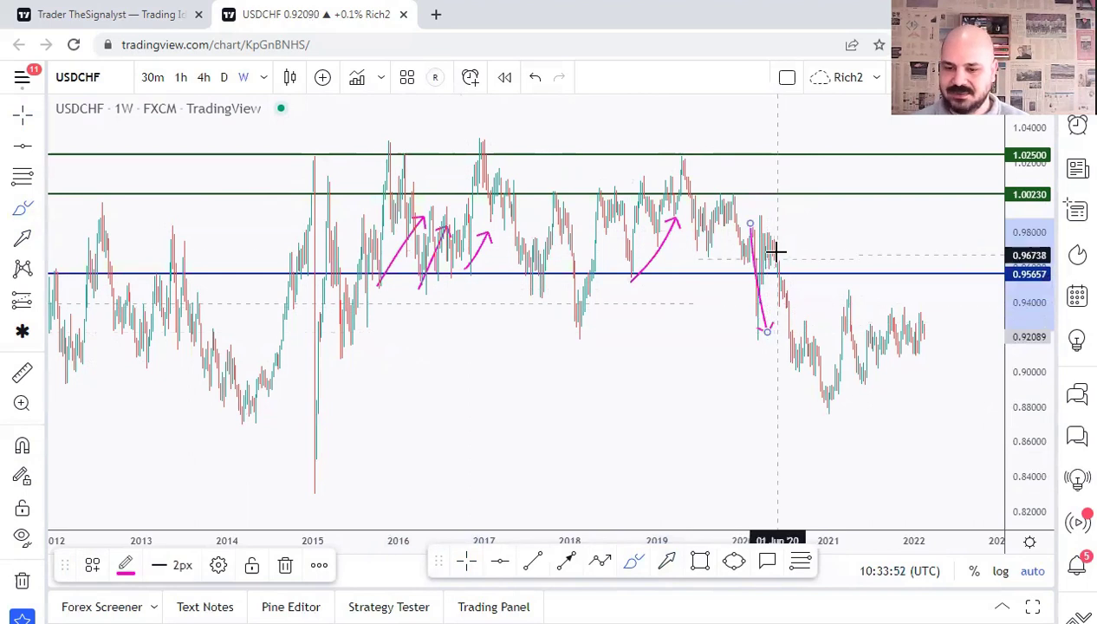
pyautogui.moveTo(916, 272); pyautogui.dragTo(937, 270)
# - Undo all the arrows sketched around the blue line
pyautogui.hotkey('ctrl', 'z')
pyautogui.hotkey('ctrl', 'z')
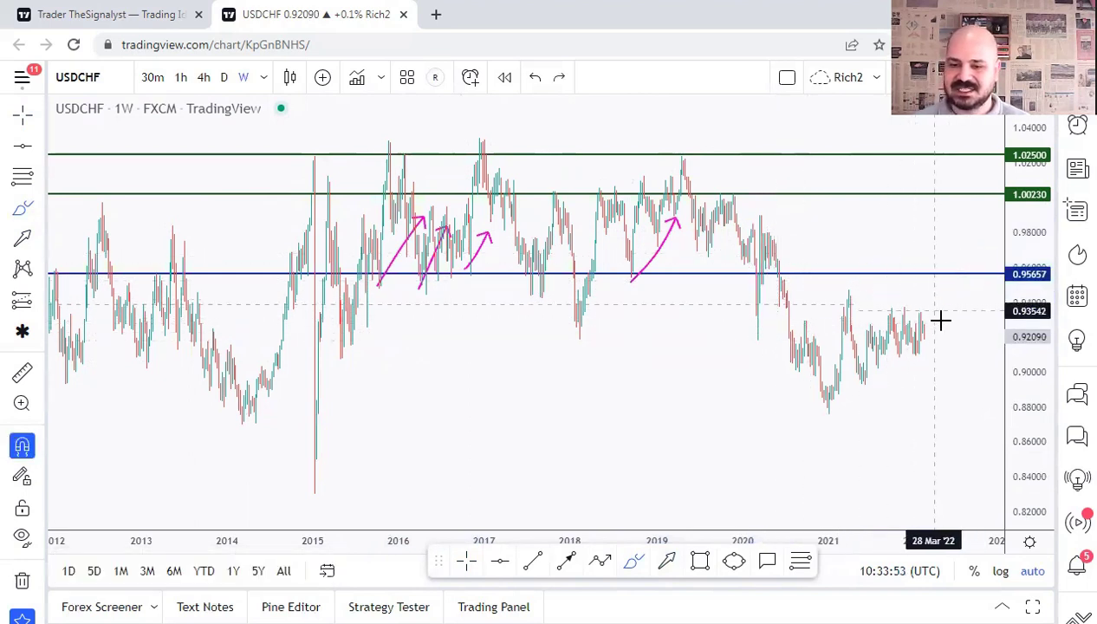
pyautogui.hotkey('ctrl', 'z')
pyautogui.hotkey('ctrl', 'z')
pyautogui.hotkey('ctrl', 'z')
pyautogui.hotkey('ctrl', 'z')
pyautogui.hotkey('ctrl', 'z')
# - Add a second blue horizontal line at 0.94427, just below the first one
pyautogui.click(501, 561)
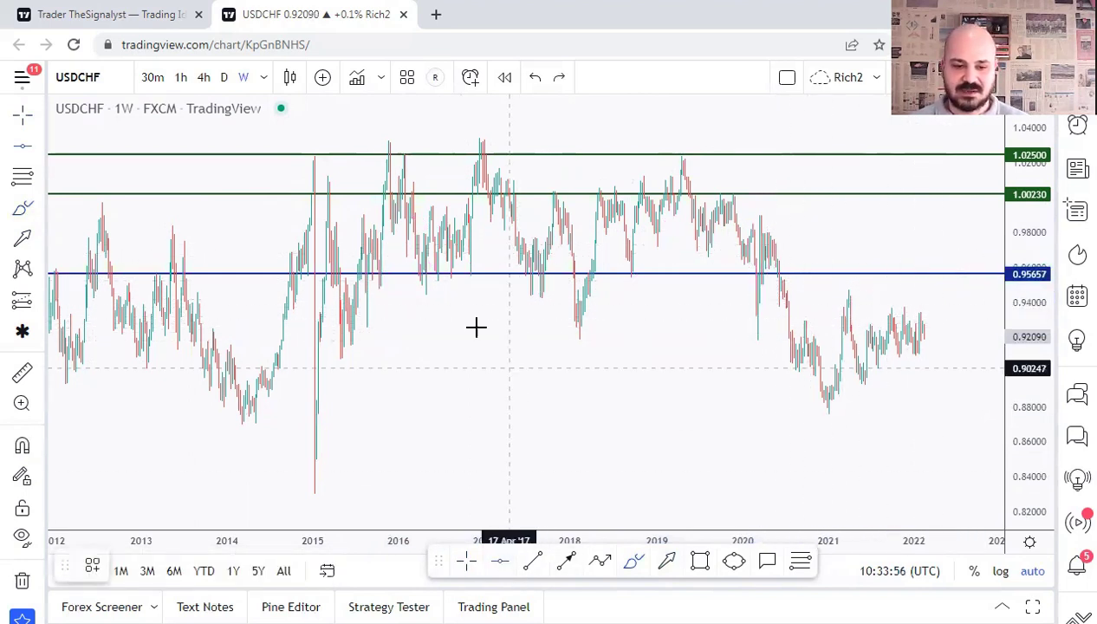
pyautogui.click(435, 294)
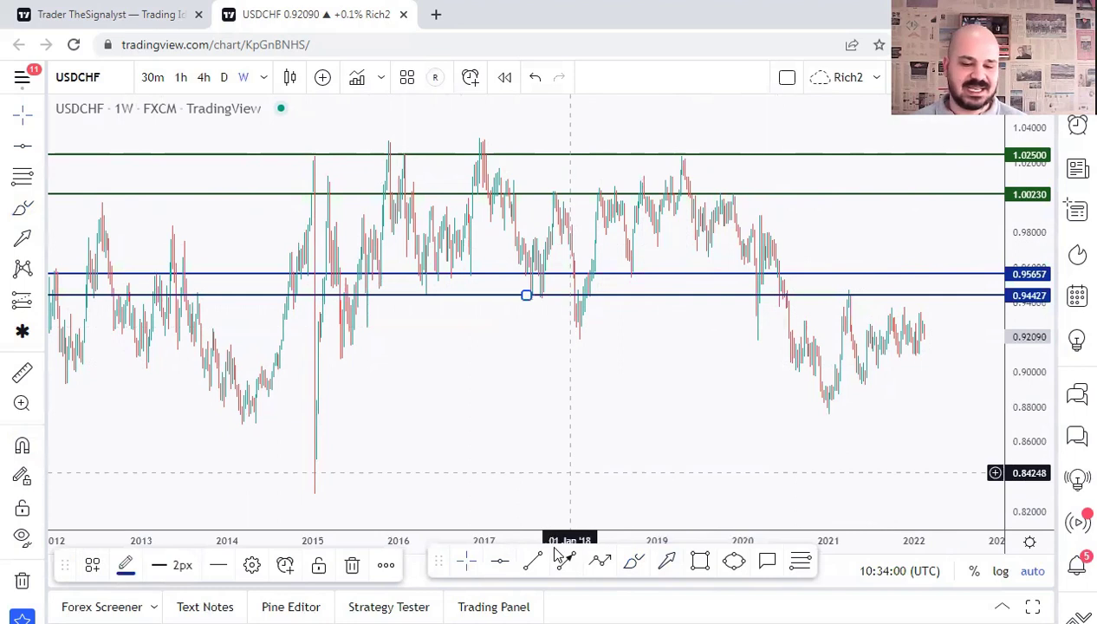
# - Sketch a series of upward bounce arrows from the blue band from 2018 onward, and undo all but the first
pyautogui.click(635, 563)
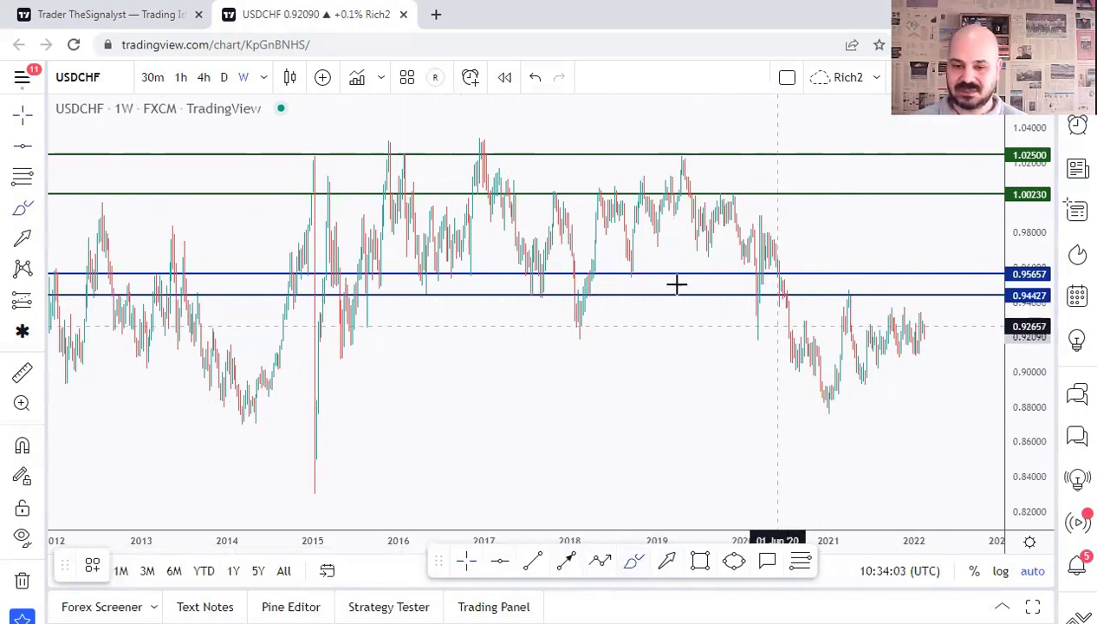
pyautogui.moveTo(554, 294); pyautogui.dragTo(606, 227)
pyautogui.moveTo(674, 298); pyautogui.dragTo(710, 254)
pyautogui.moveTo(790, 286); pyautogui.dragTo(821, 251)
pyautogui.moveTo(894, 263); pyautogui.dragTo(920, 234)
pyautogui.moveTo(959, 268); pyautogui.dragTo(982, 247)
pyautogui.hotkey('ctrl', 'z')
pyautogui.hotkey('ctrl', 'z')
pyautogui.hotkey('ctrl', 'z')
pyautogui.hotkey('ctrl', 'z')
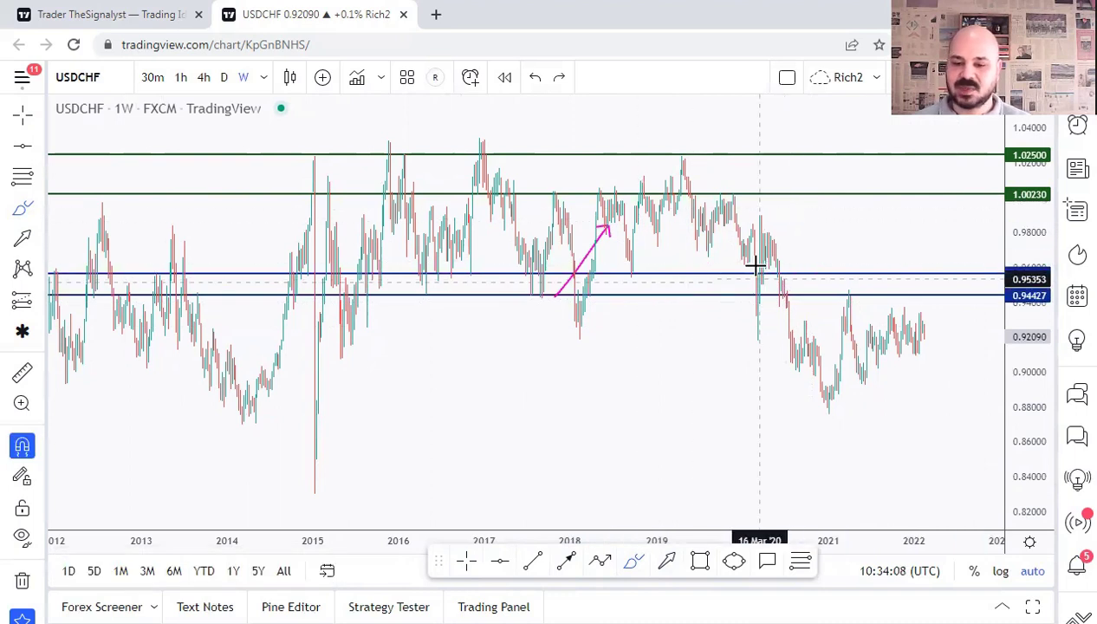
# - Sketch three downward rejection arrows from the blue band between 2020 and 2022, and undo these and the remaining bounce arrow
pyautogui.moveTo(769, 268); pyautogui.dragTo(819, 401)
pyautogui.moveTo(854, 296); pyautogui.dragTo(886, 379)
pyautogui.moveTo(903, 297); pyautogui.dragTo(948, 373)
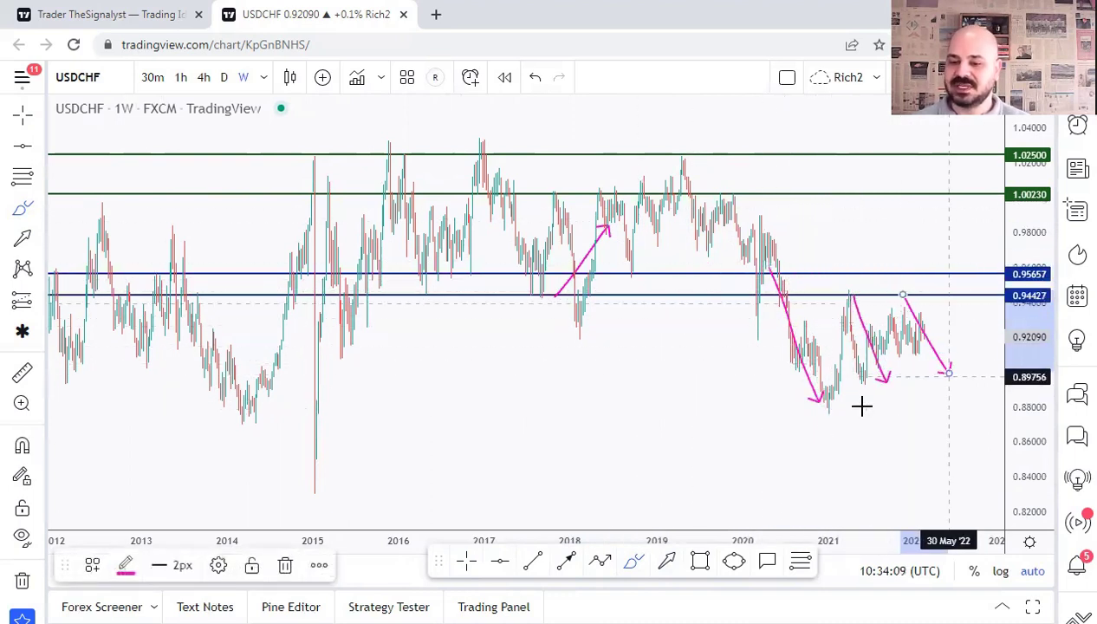
pyautogui.hotkey('ctrl', 'z')
pyautogui.hotkey('ctrl', 'z')
pyautogui.hotkey('ctrl', 'z')
pyautogui.hotkey('ctrl', 'z')
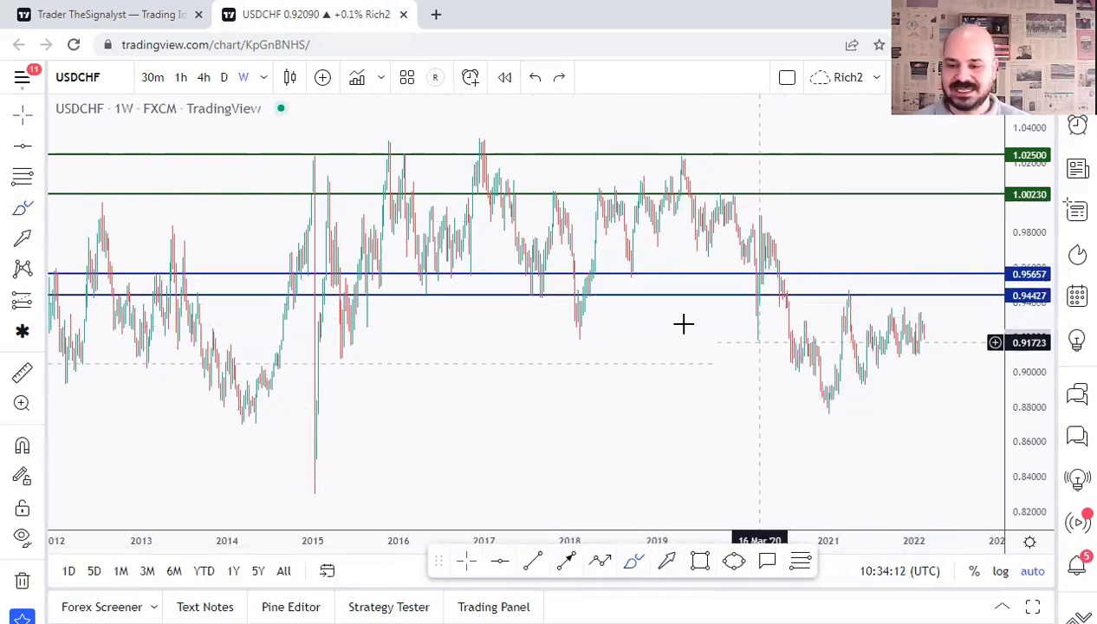
# - Set the lower blue line's price to 0.94500 and the upper blue line's price to 0.95500
pyautogui.doubleClick(529, 295)
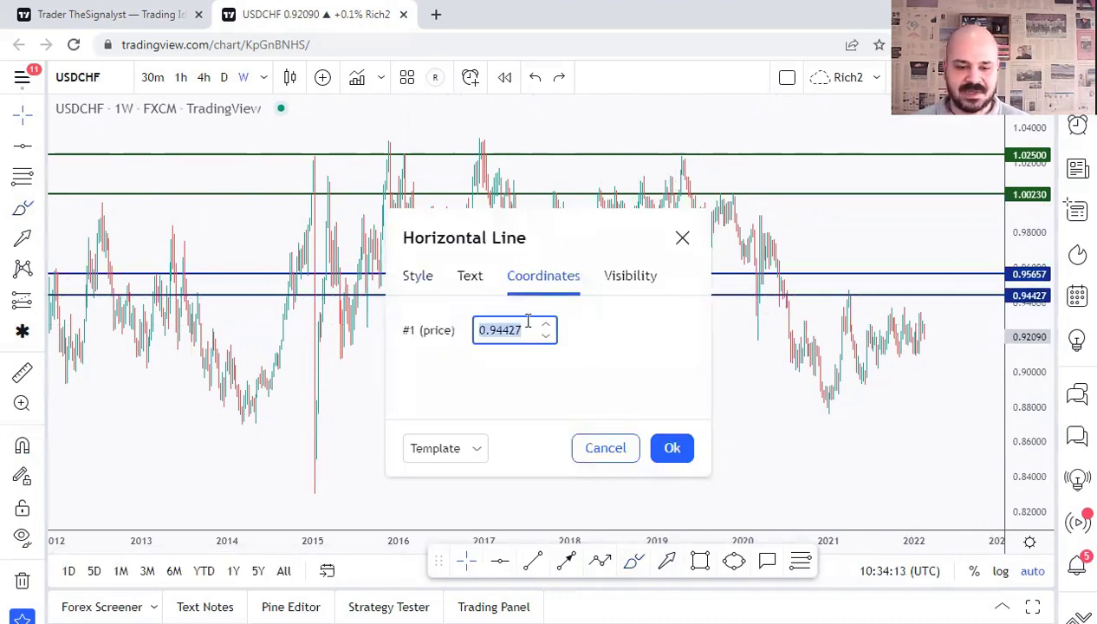
pyautogui.write('500')
pyautogui.click(672, 448)
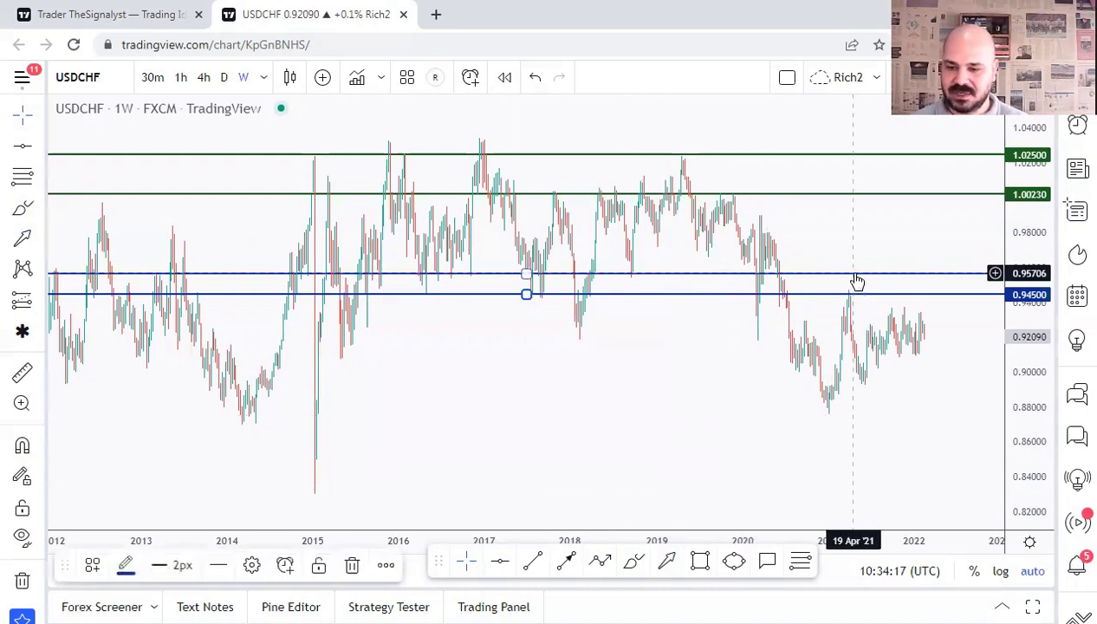
pyautogui.doubleClick(511, 286)
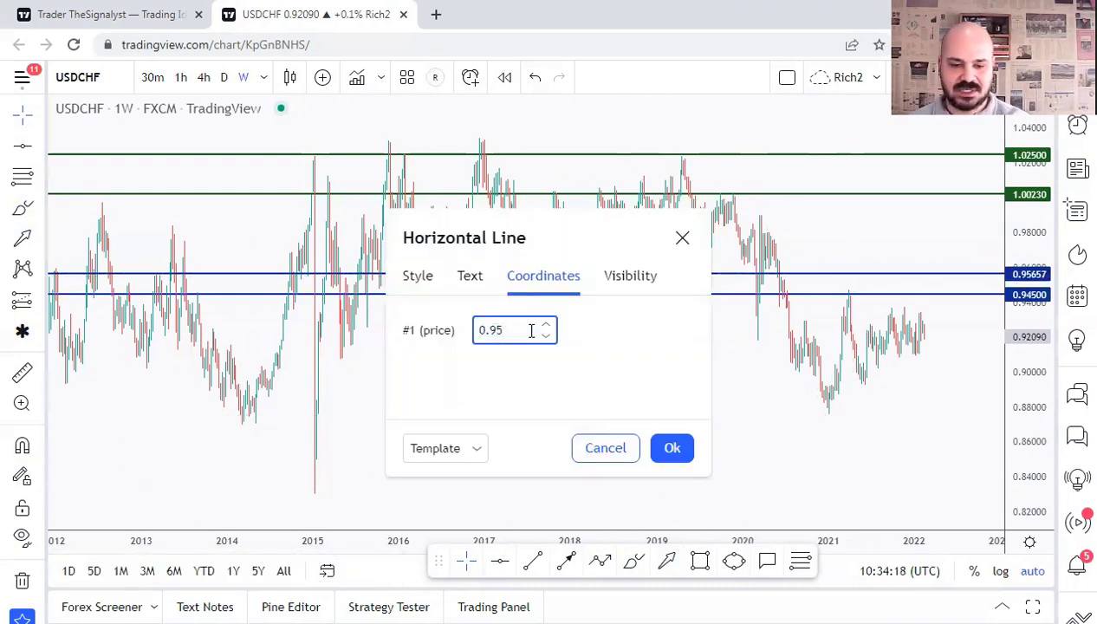
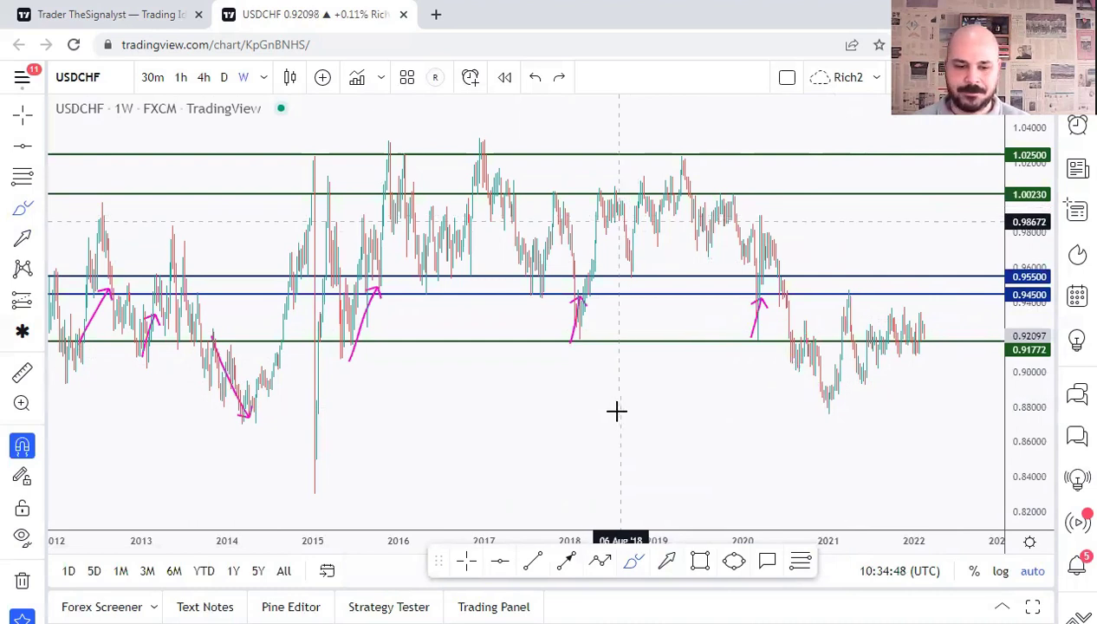
# - Undo the arrows sketched around the 0.91772 line
pyautogui.hotkey('ctrl', 'z')
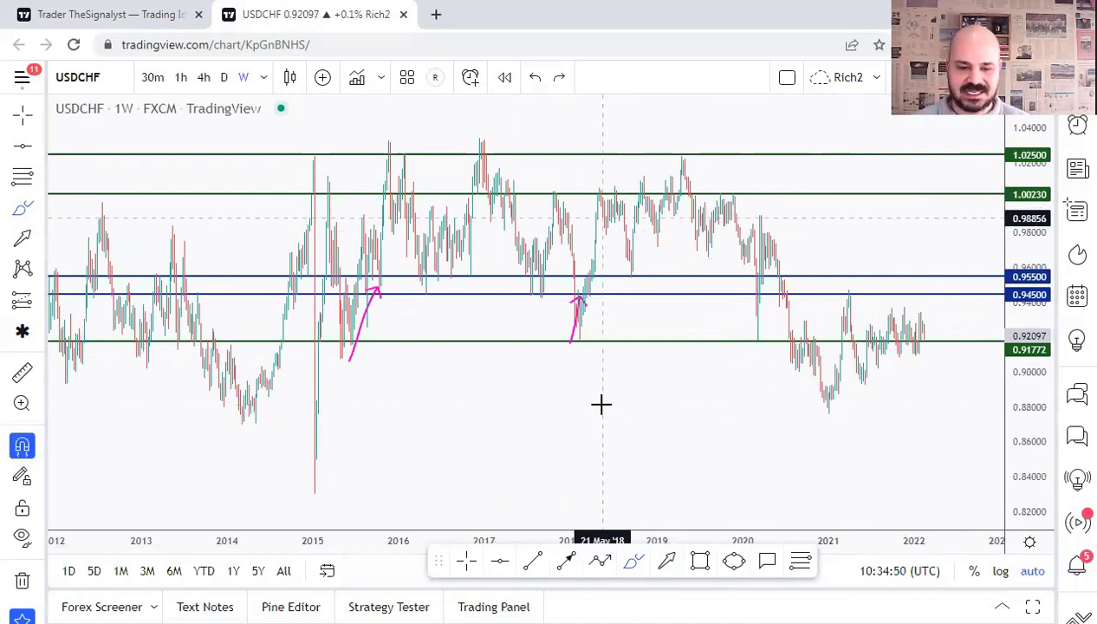
pyautogui.hotkey('ctrl', 'z')
pyautogui.hotkey('ctrl', 'z')
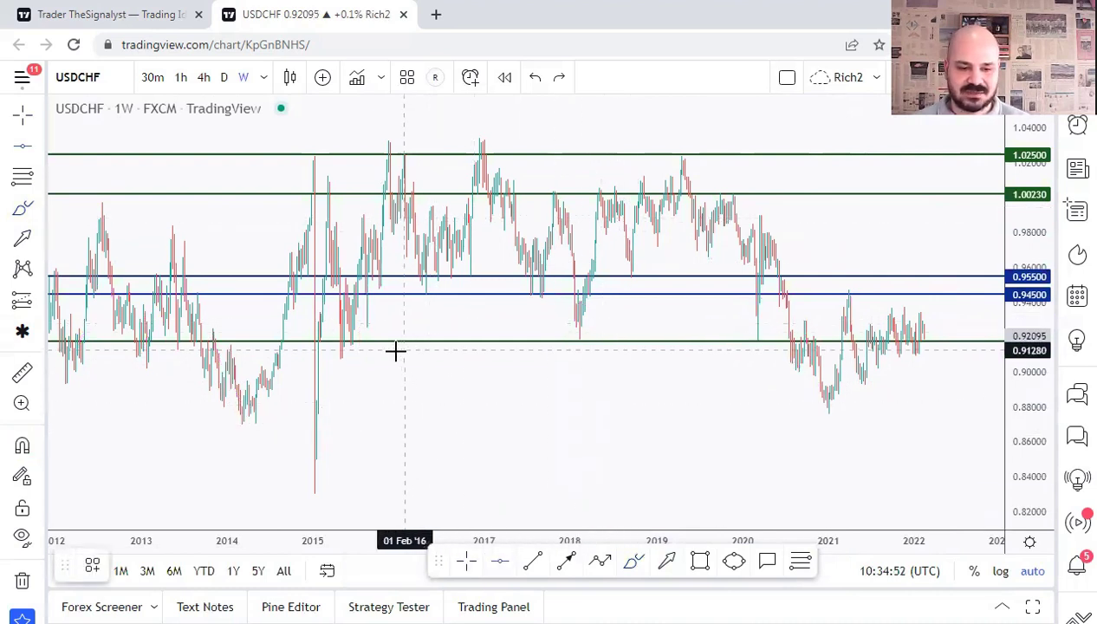
# - Add a green horizontal line below the 0.91772 line and set its price to about 0.90
pyautogui.click(145, 360)
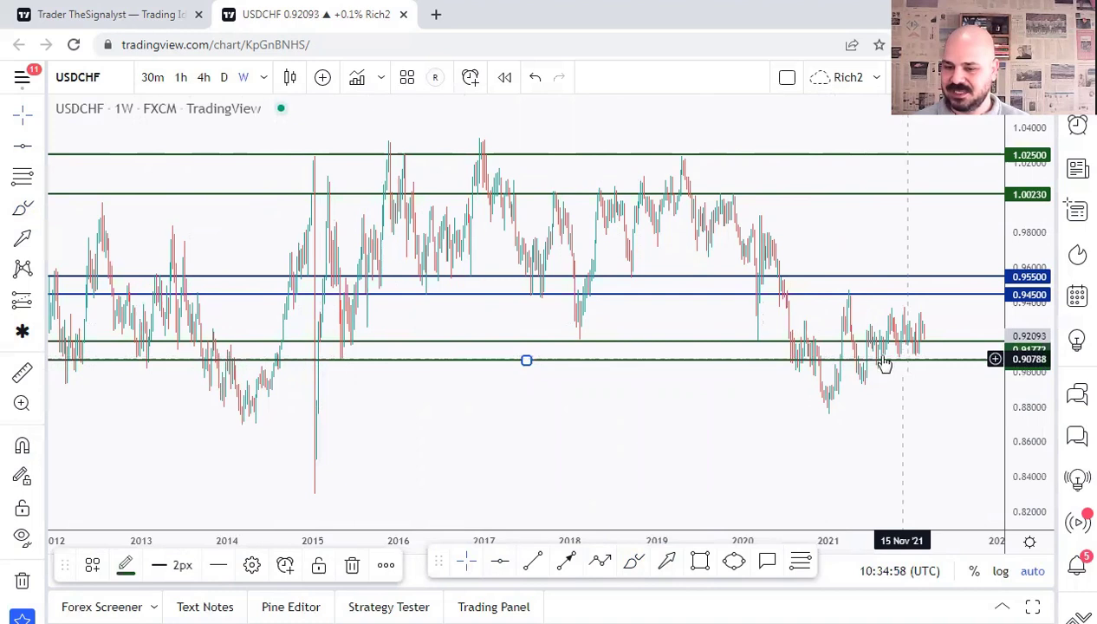
pyautogui.doubleClick(559, 362)
pyautogui.click(471, 277)
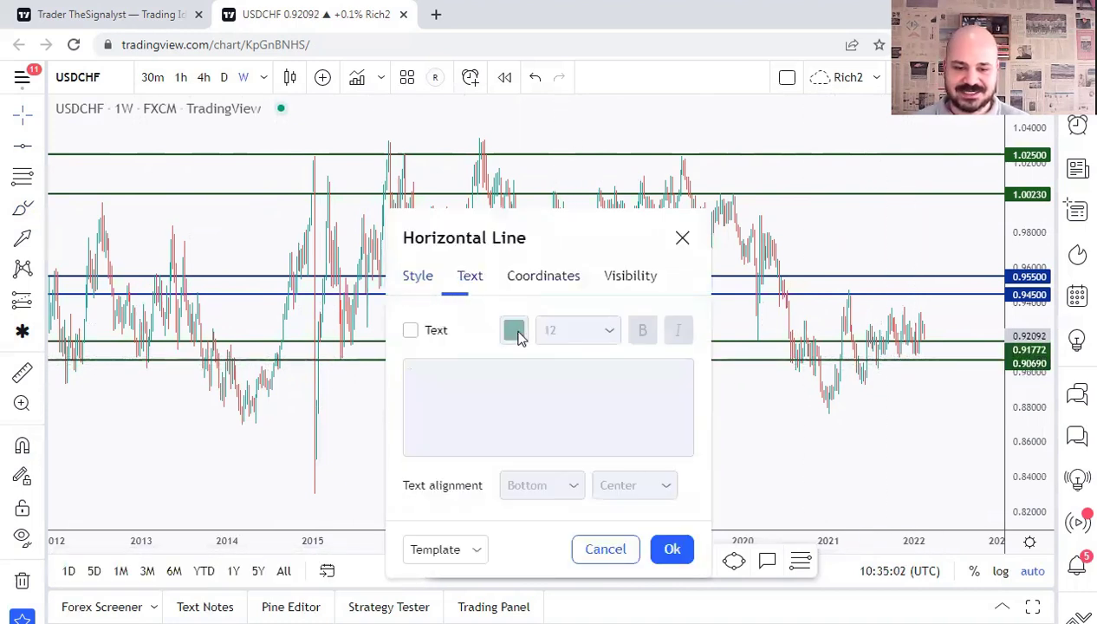
pyautogui.click(563, 278)
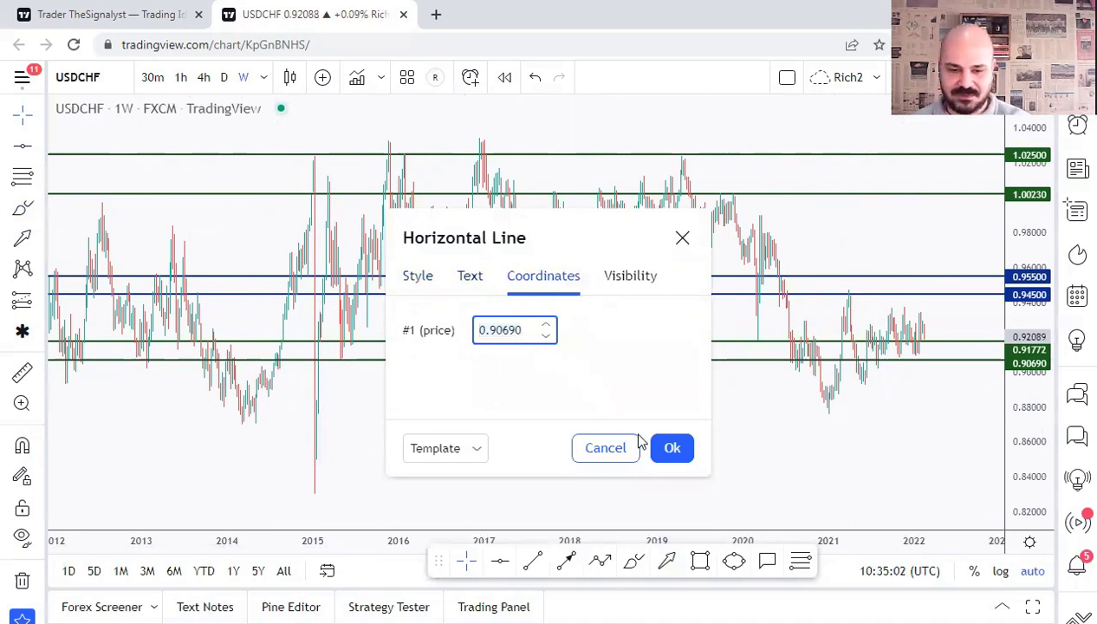
pyautogui.click(673, 449)
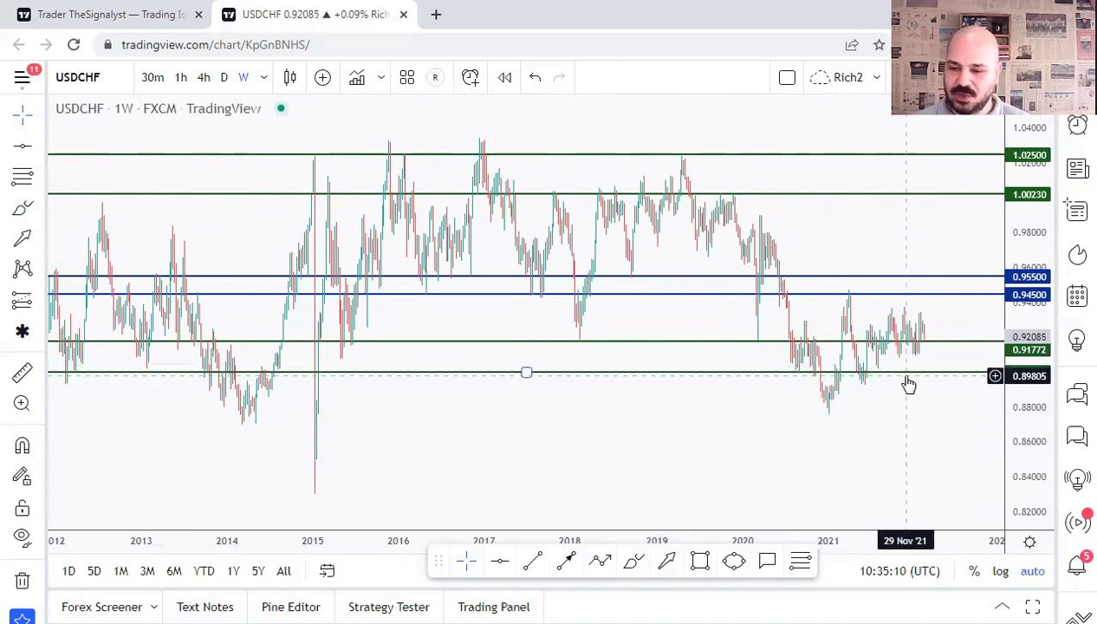
# - Raise the lowest green line and set its price to 0.90500
pyautogui.moveTo(895, 381); pyautogui.dragTo(866, 361)
pyautogui.doubleClick(563, 363)
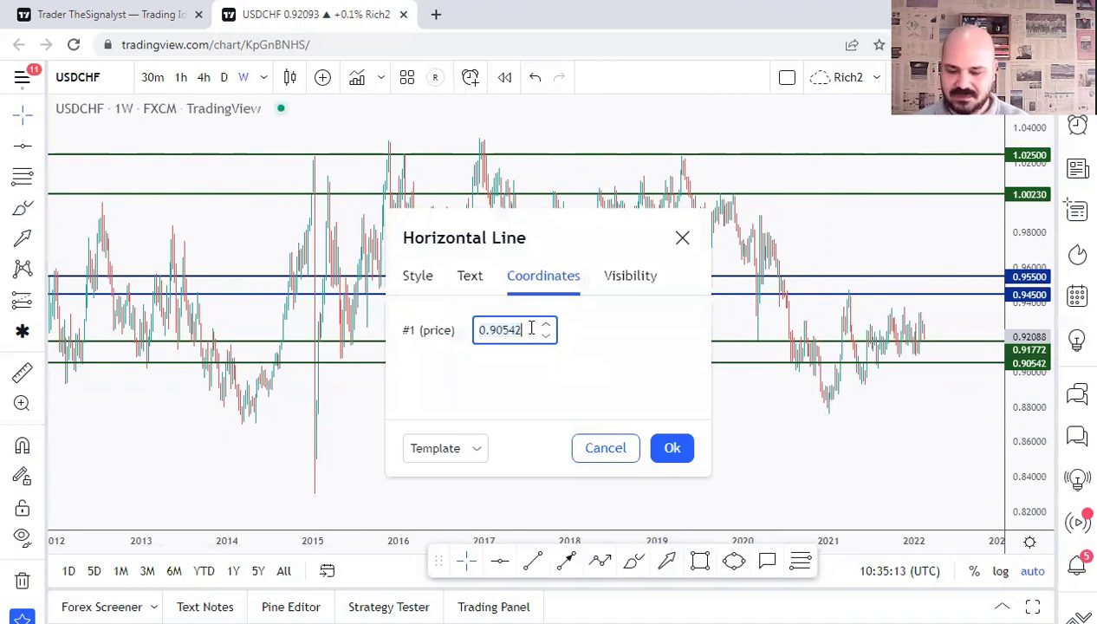
pyautogui.click(675, 447)
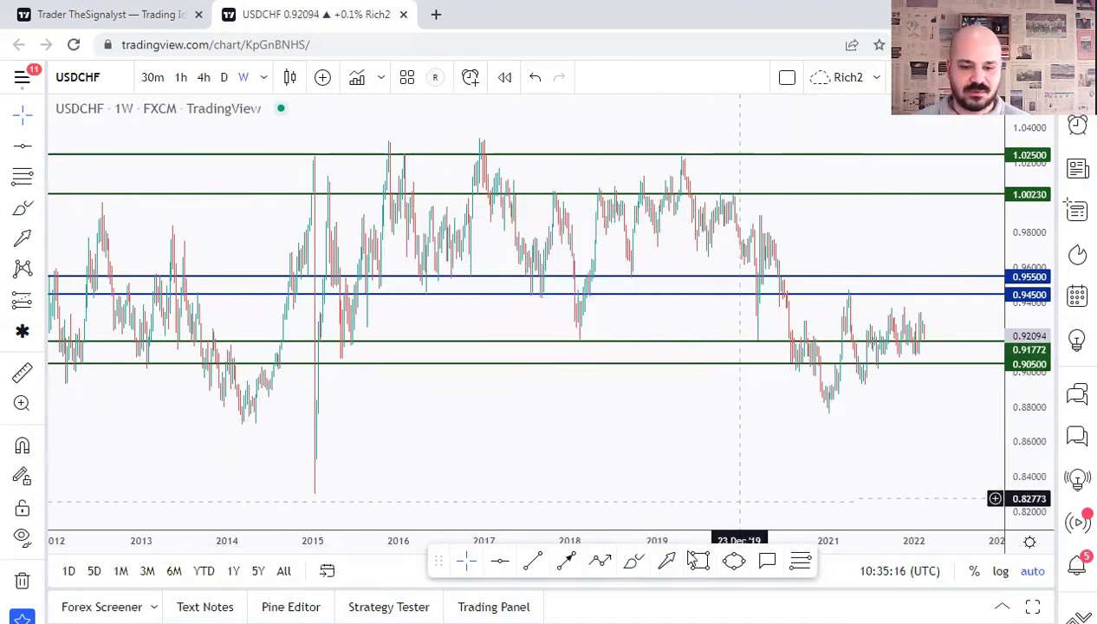
# - Circle the late 2021 price action around the 0.91772 line and undo the circle
pyautogui.moveTo(925, 335); pyautogui.dragTo(918, 345)
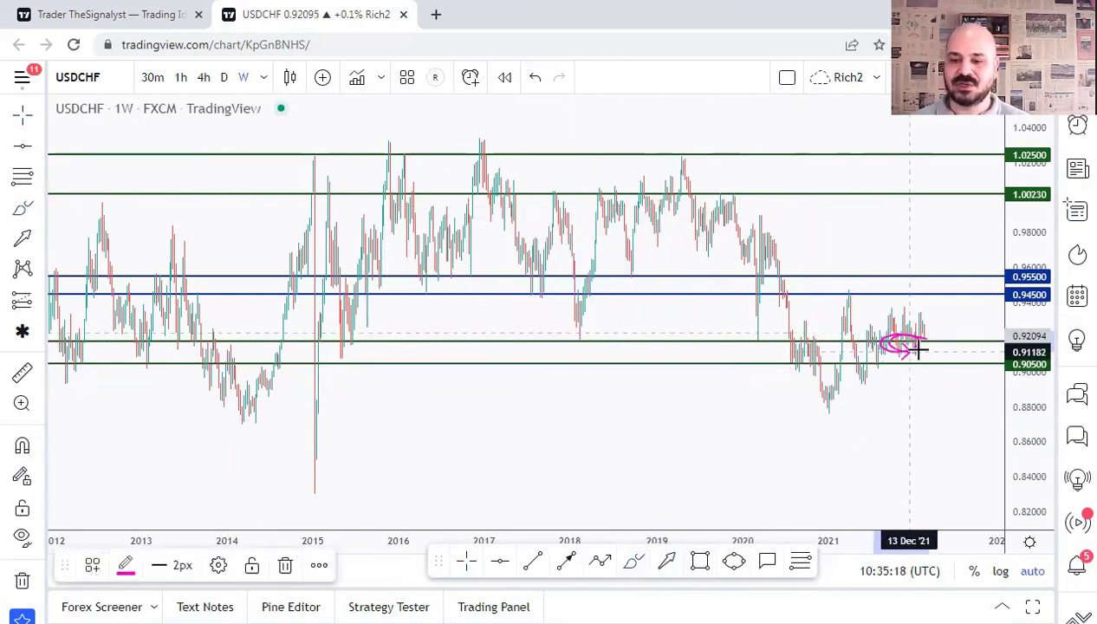
pyautogui.hotkey('ctrl', 'z')
# - Set the price of the 0.91772 line to 0.91500
pyautogui.doubleClick(892, 348)
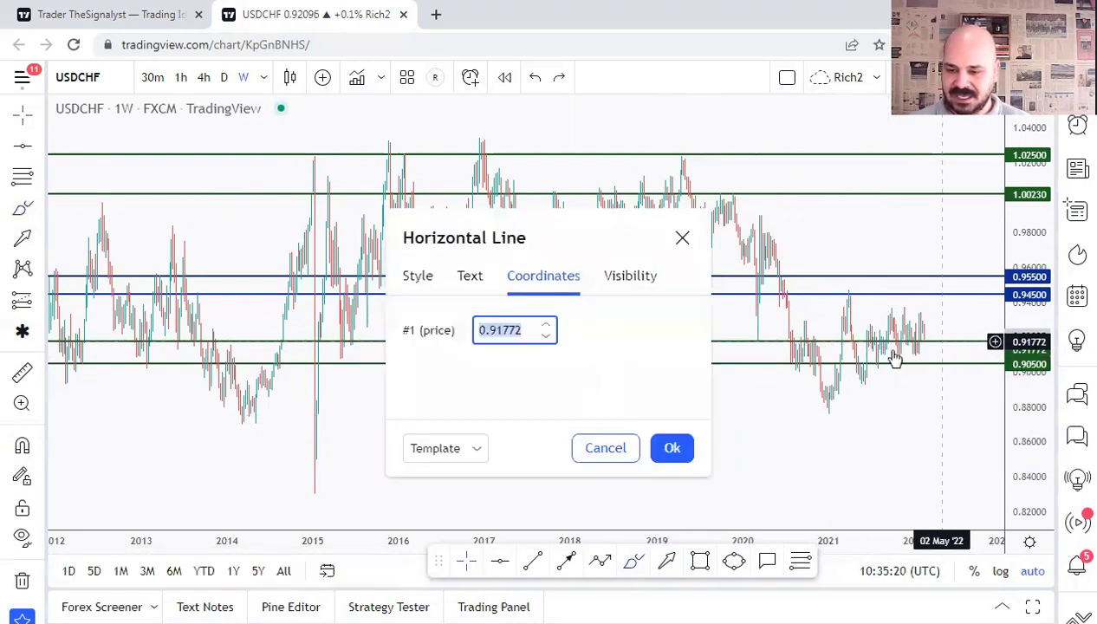
pyautogui.write('0.915')
pyautogui.click(672, 448)
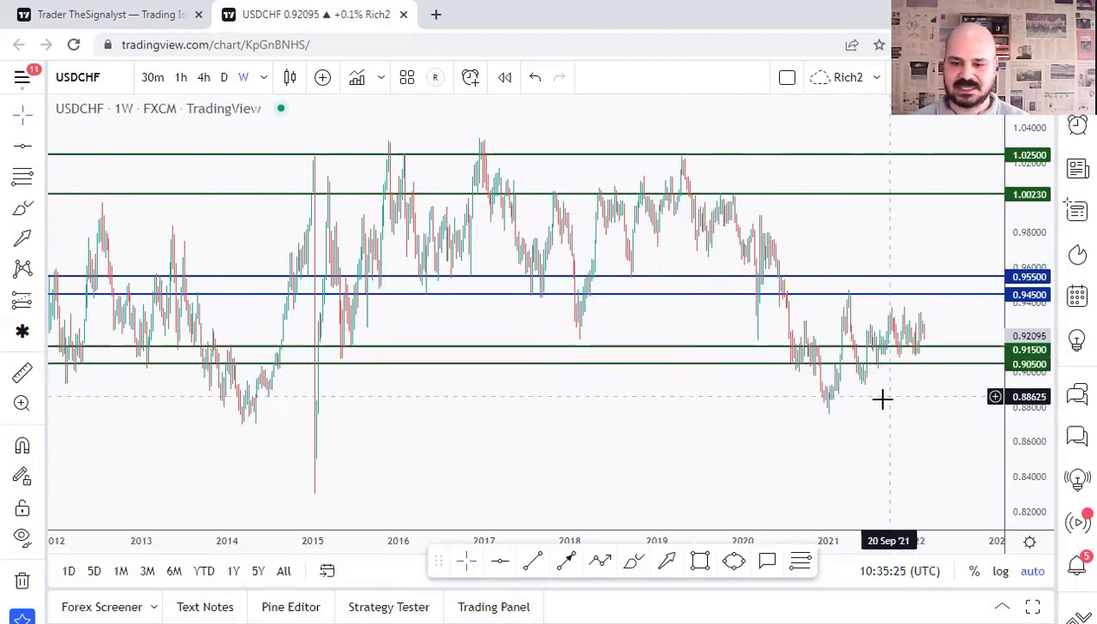
# - Sketch a future path breaking below the lower green band, retesting it and falling to about 0.86, and undo the sketch
pyautogui.hscroll(2, 649, 417)
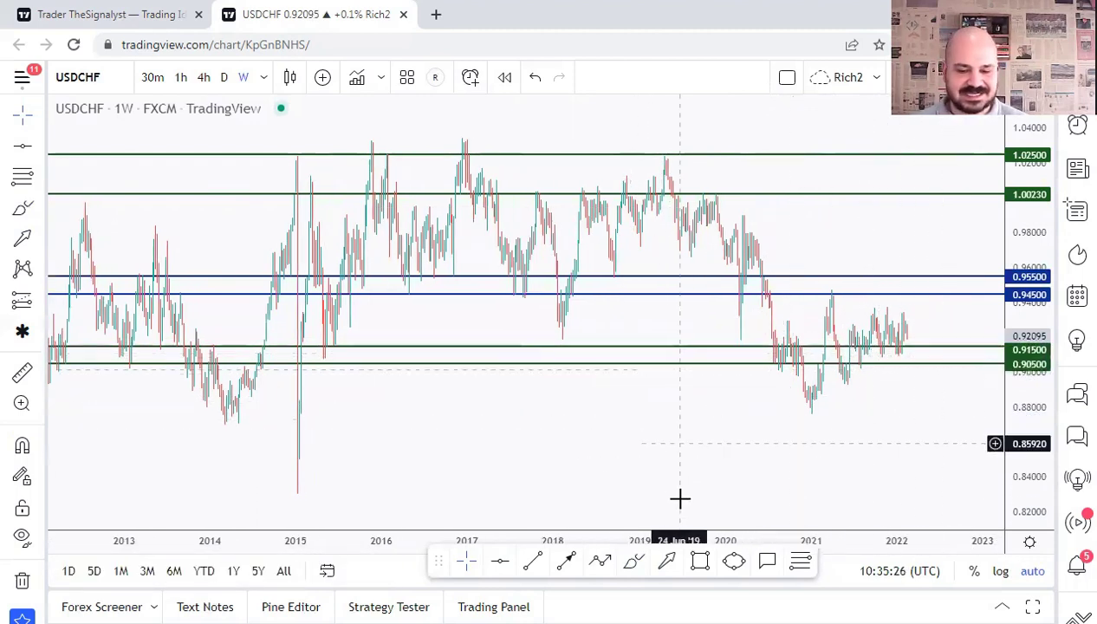
pyautogui.moveTo(908, 326)
pyautogui.mouseDown()
pyautogui.moveTo(922, 380)
pyautogui.moveTo(933, 391)
pyautogui.moveTo(942, 350)
pyautogui.moveTo(981, 438)
pyautogui.mouseUp()
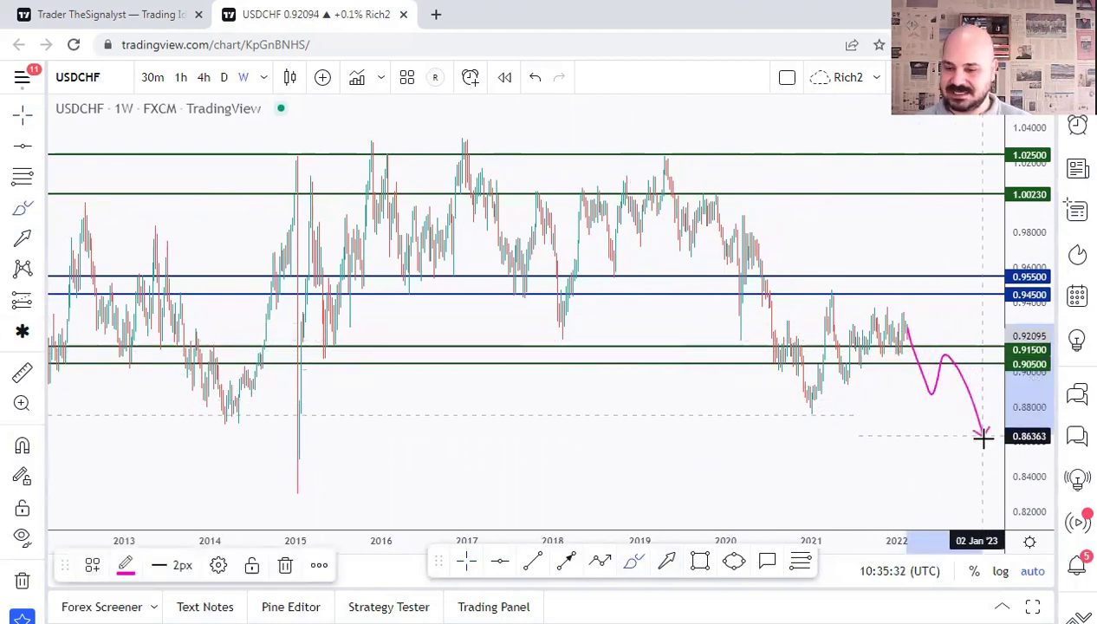
pyautogui.hotkey('ctrl', 'z')
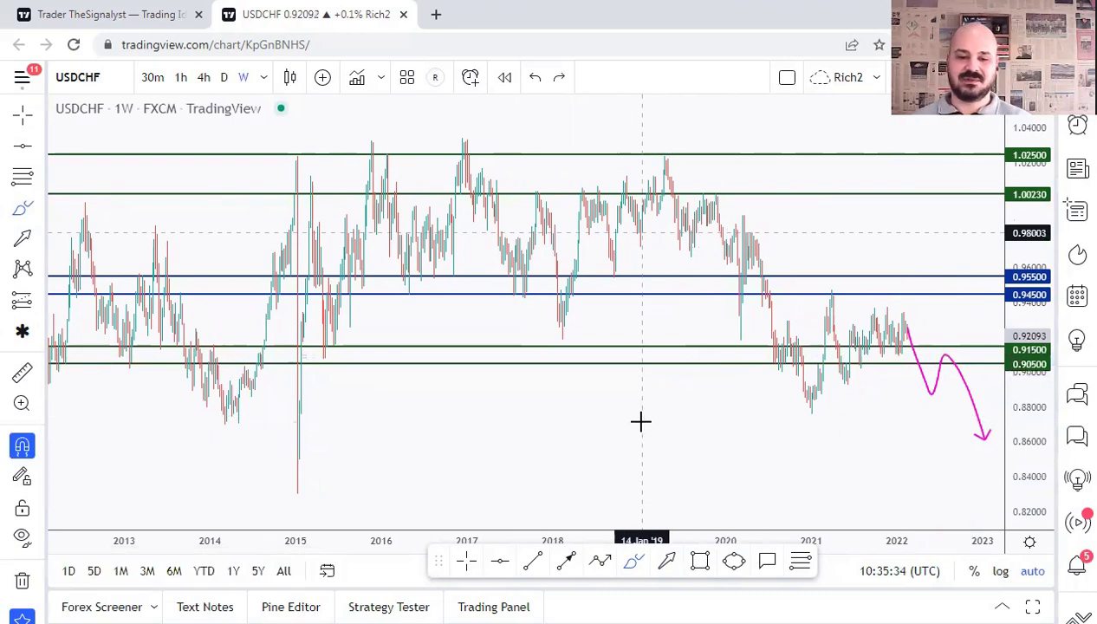
# - Add a horizontal line at 0.86608, below the green band, and colour it dark blue
pyautogui.click(524, 431)
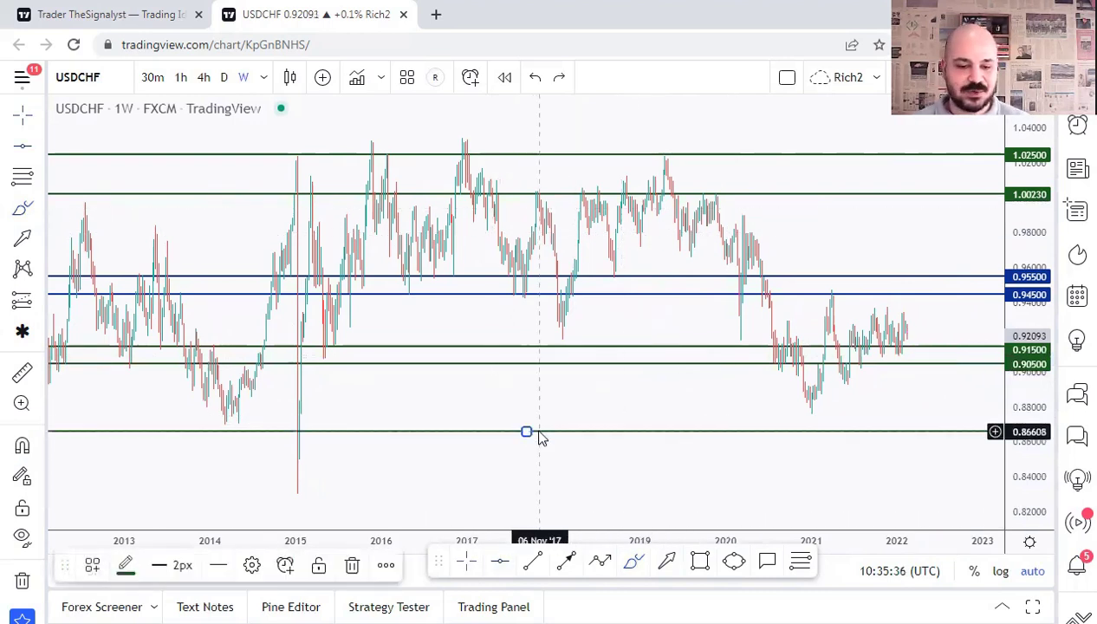
pyautogui.doubleClick(537, 432)
pyautogui.click(417, 275)
pyautogui.click(456, 330)
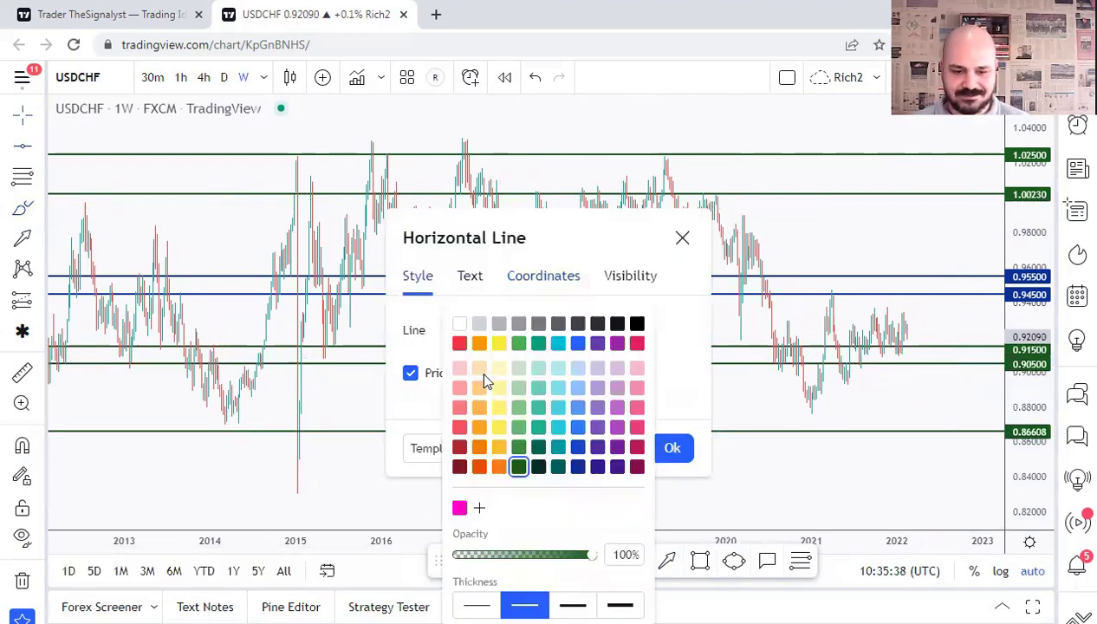
pyautogui.click(660, 452)
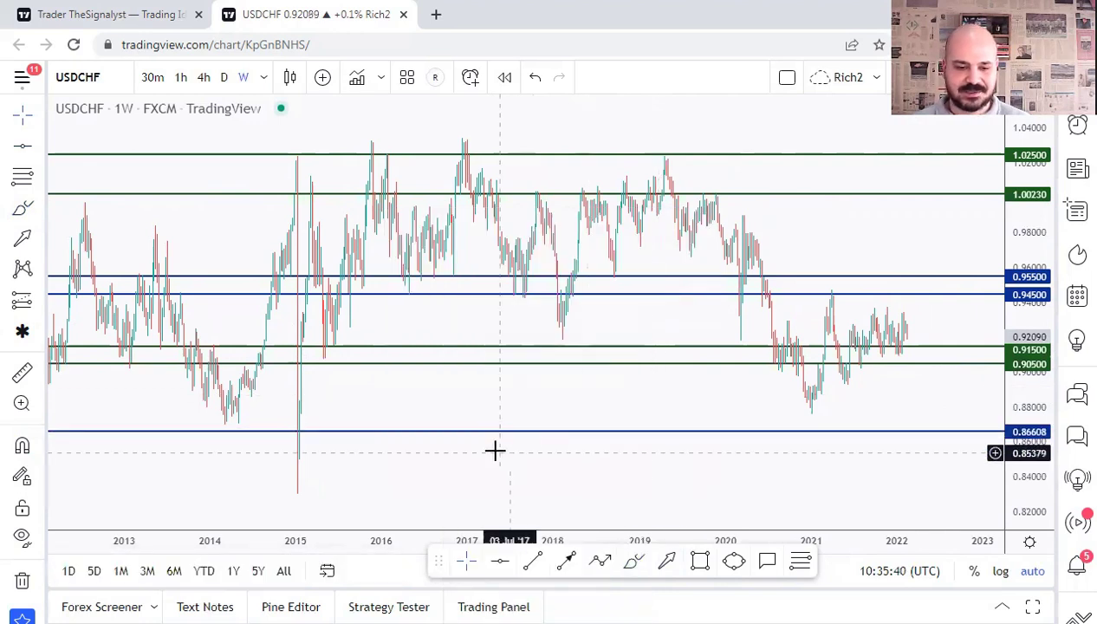
# - Move the lowest blue line up to 0.87494, along the 2014 and 2021 lows, and activate the Brush tool
pyautogui.moveTo(468, 433); pyautogui.dragTo(381, 414)
pyautogui.hscroll(-5, 301, 396)
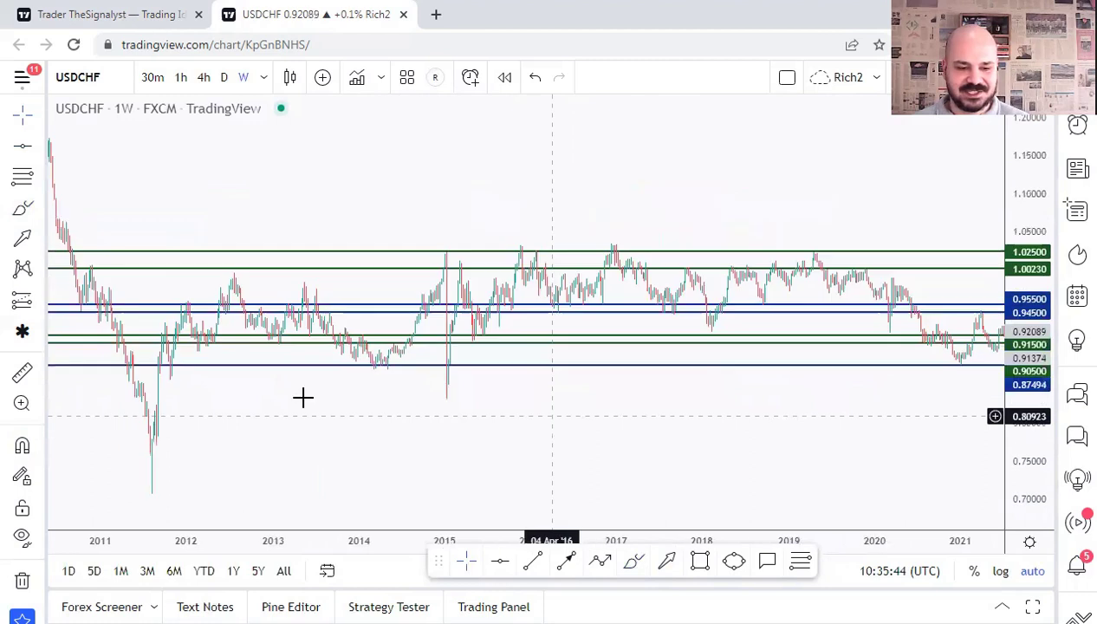
pyautogui.hscroll(2, 131, 332)
pyautogui.click(633, 561)
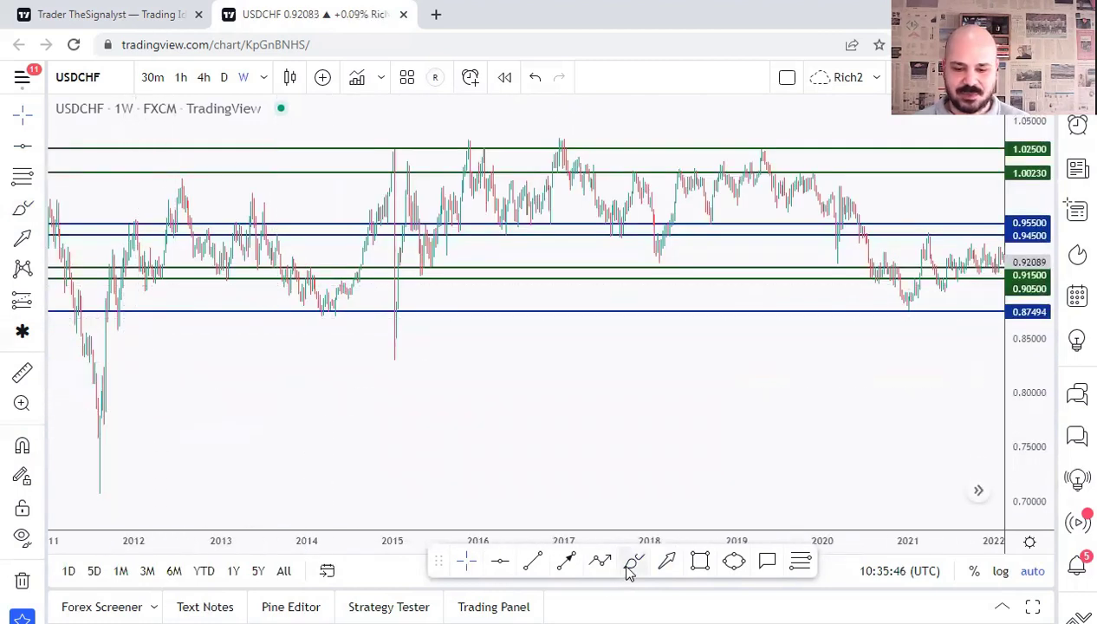
# - Sketch rising arrows from the lowest blue line at the 2012, 2014 and 2021 lows, and undo them
pyautogui.moveTo(124, 326); pyautogui.dragTo(134, 310)
pyautogui.moveTo(332, 320); pyautogui.dragTo(362, 277)
pyautogui.moveTo(908, 314); pyautogui.dragTo(929, 273)
pyautogui.hotkey('ctrl', 'z')
pyautogui.hotkey('ctrl', 'z')
pyautogui.hotkey('ctrl', 'z')
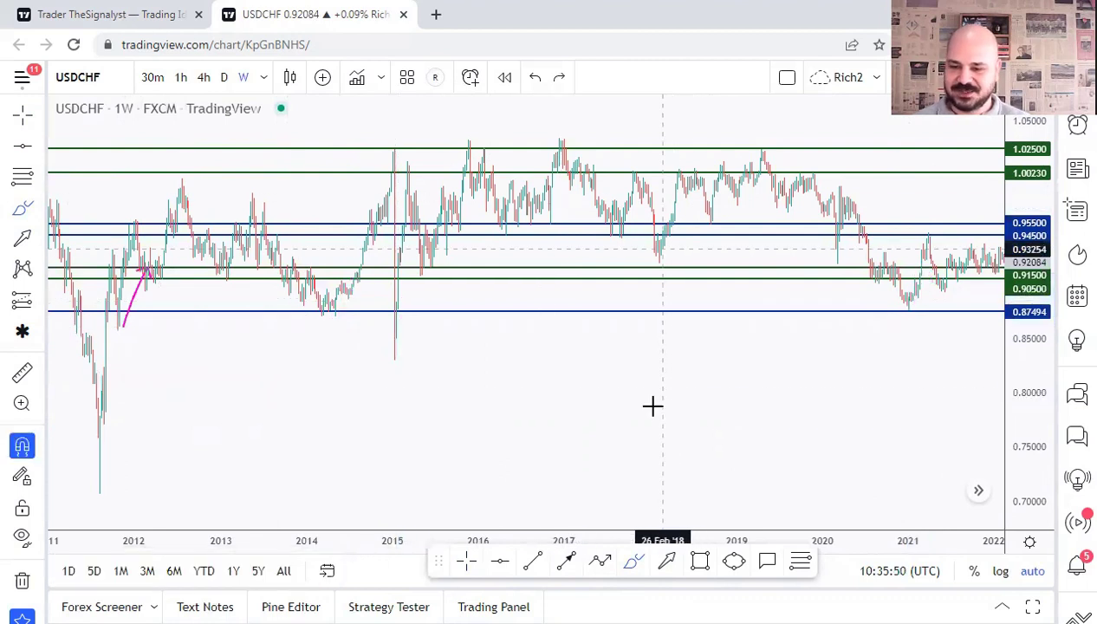
# - Set the price of the lowest blue horizontal line to 0.87500
pyautogui.doubleClick(619, 312)
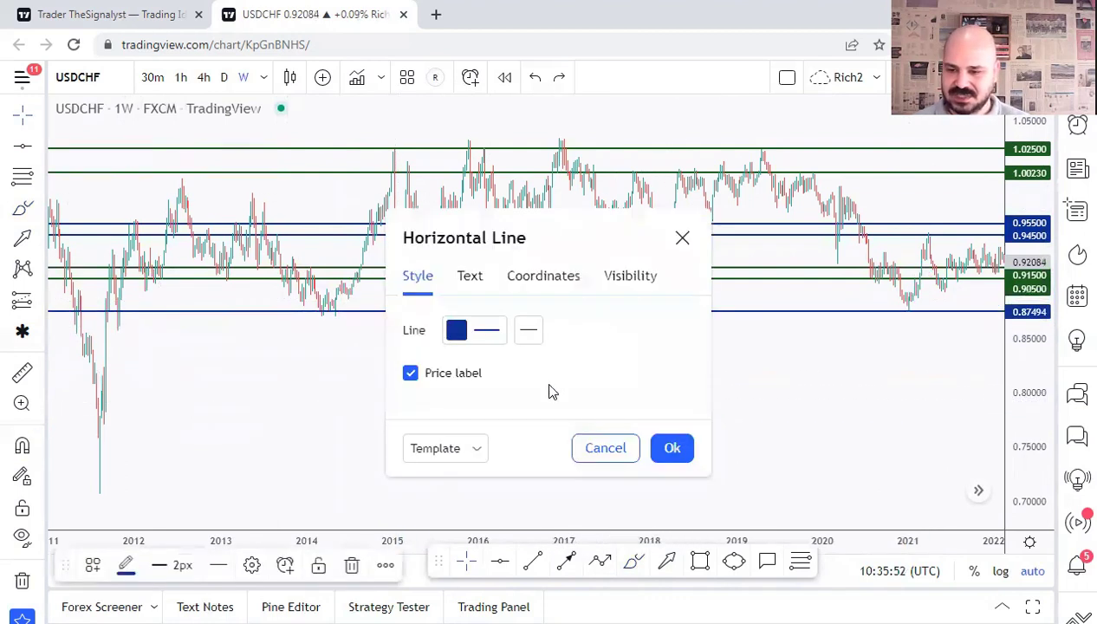
pyautogui.click(472, 275)
pyautogui.click(541, 277)
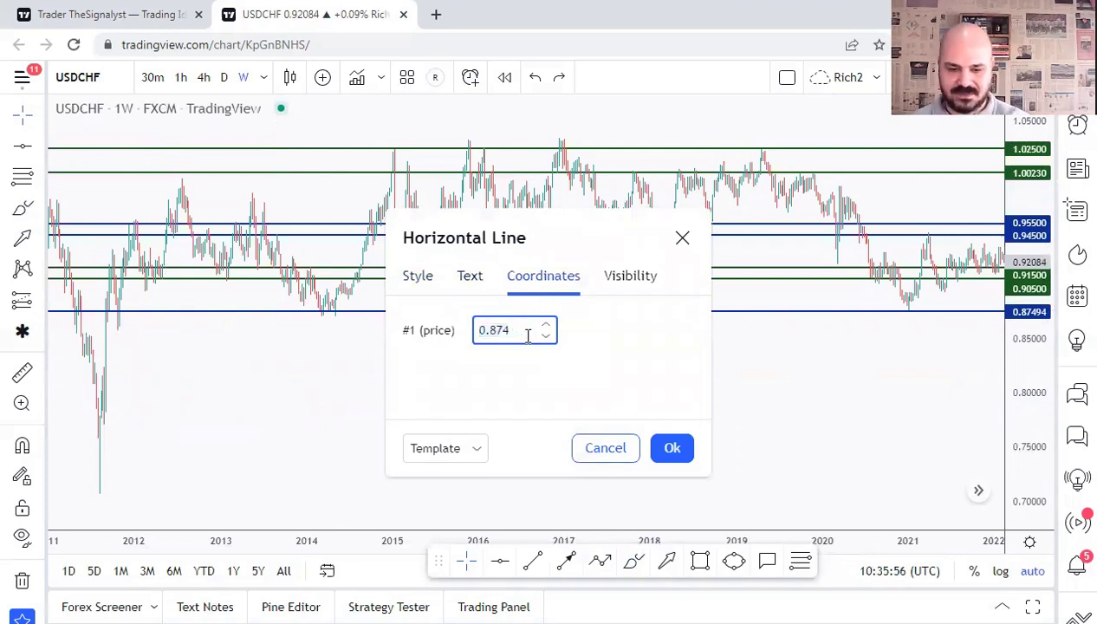
pyautogui.click(672, 448)
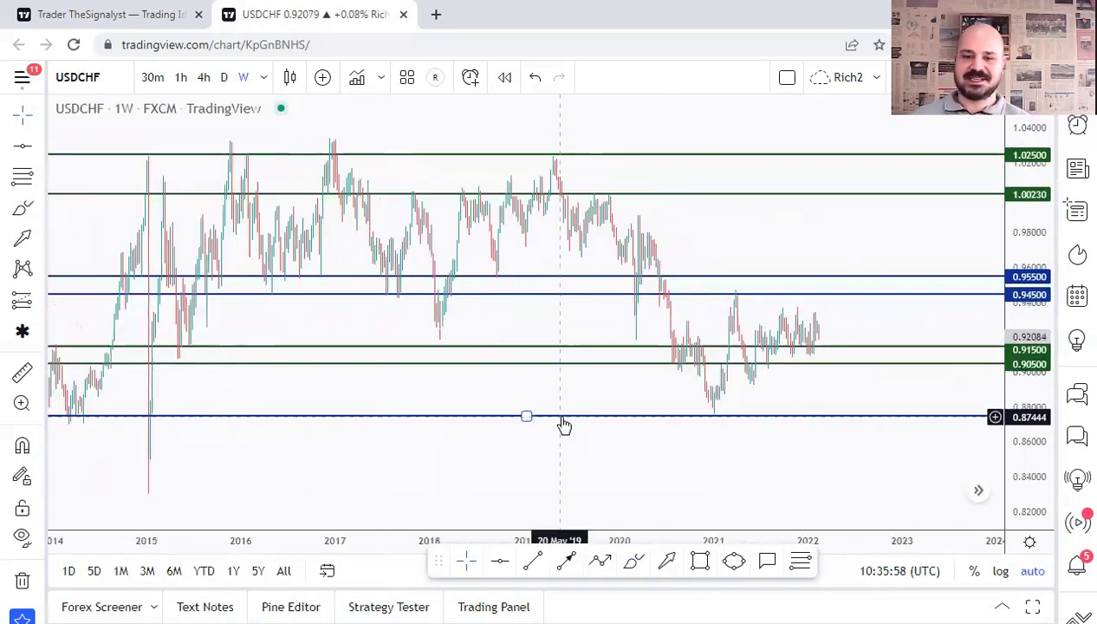
pyautogui.click(582, 426)
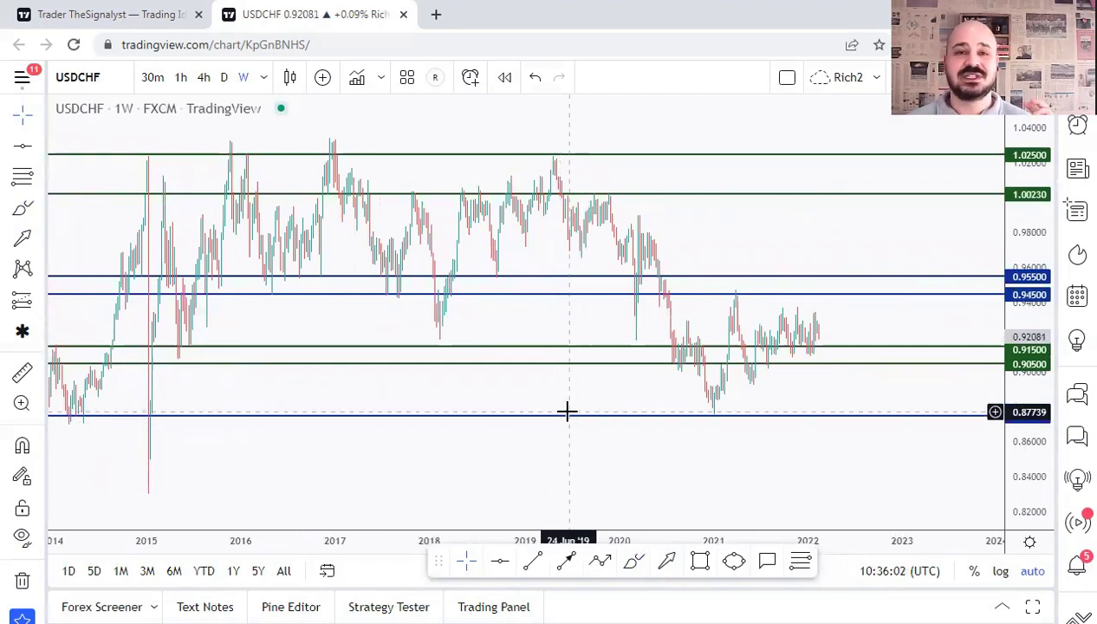
# - Circle the early-2021 price just below the lower green band, sketch an arrow rising toward the blue band, and undo the sketches
pyautogui.scroll(3, 562, 410)
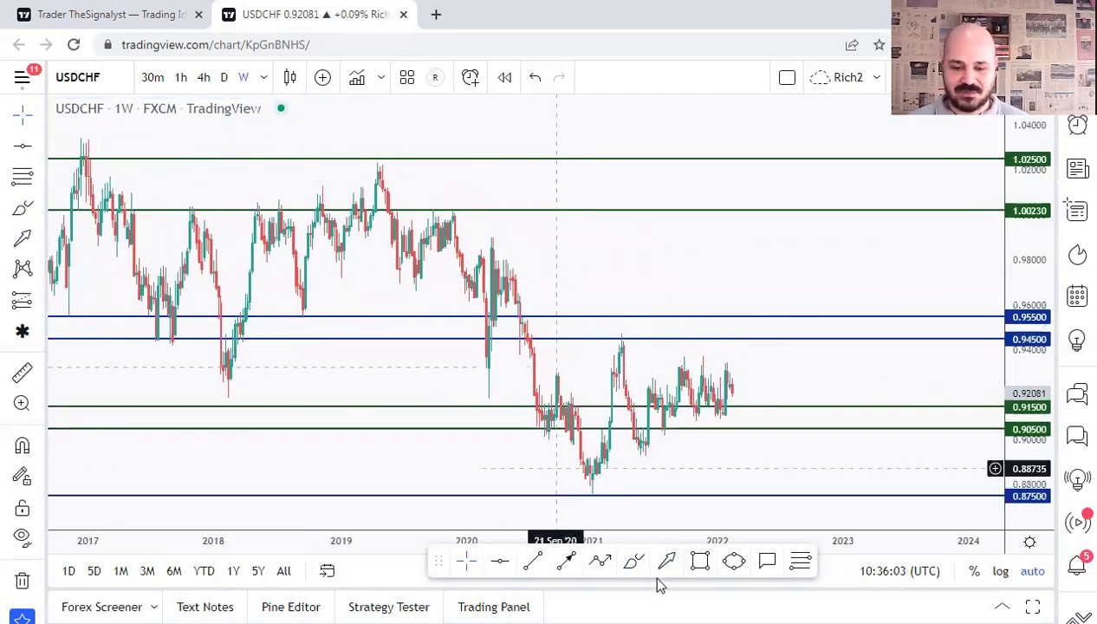
pyautogui.moveTo(602, 445)
pyautogui.mouseDown()
pyautogui.moveTo(596, 464)
pyautogui.moveTo(628, 446)
pyautogui.moveTo(607, 451)
pyautogui.moveTo(649, 450)
pyautogui.moveTo(615, 453)
pyautogui.moveTo(641, 457)
pyautogui.moveTo(649, 382)
pyautogui.mouseUp()
pyautogui.hotkey('ctrl', 'z')
pyautogui.hotkey('ctrl', 'z')
pyautogui.hotkey('ctrl', 'z')
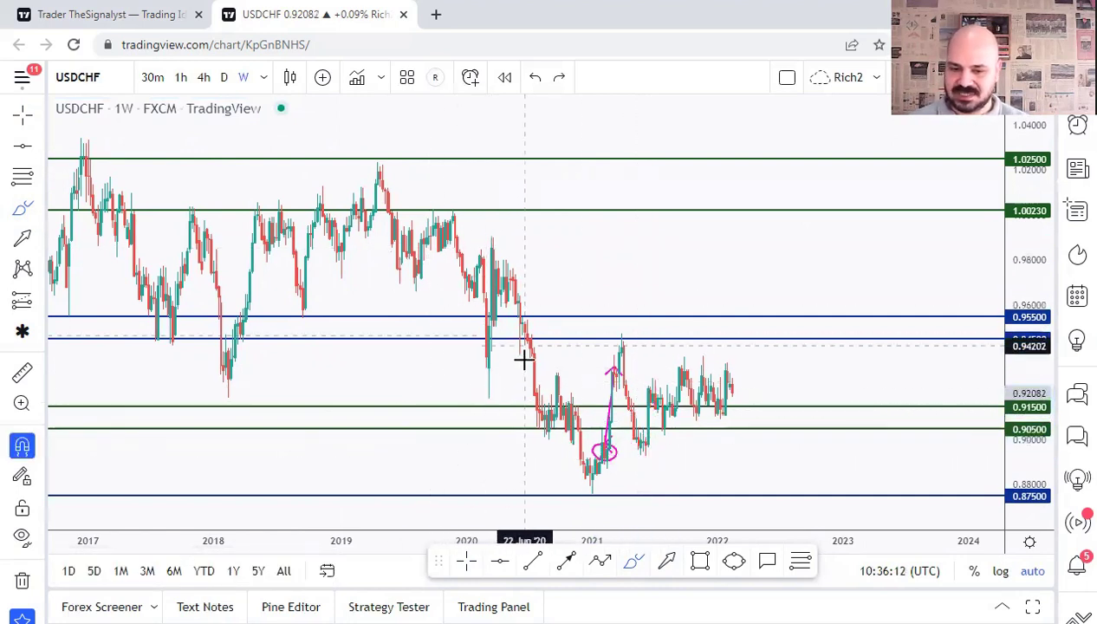
pyautogui.hotkey('ctrl', 'z')
# - Sketch the mid-2020 fall from the blue band to the green band, loop the band across to the 2021 high, and undo the sketches
pyautogui.moveTo(530, 322)
pyautogui.mouseDown()
pyautogui.moveTo(520, 350)
pyautogui.moveTo(525, 322)
pyautogui.moveTo(541, 430)
pyautogui.mouseUp()
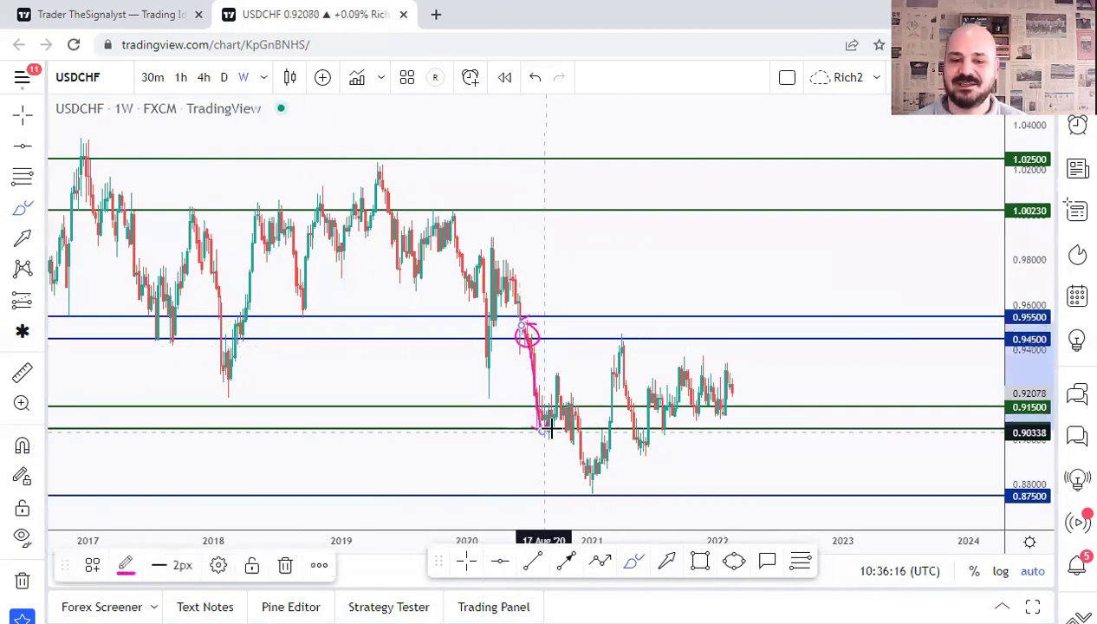
pyautogui.moveTo(524, 330)
pyautogui.mouseDown()
pyautogui.moveTo(626, 323)
pyautogui.moveTo(598, 345)
pyautogui.moveTo(518, 338)
pyautogui.mouseUp()
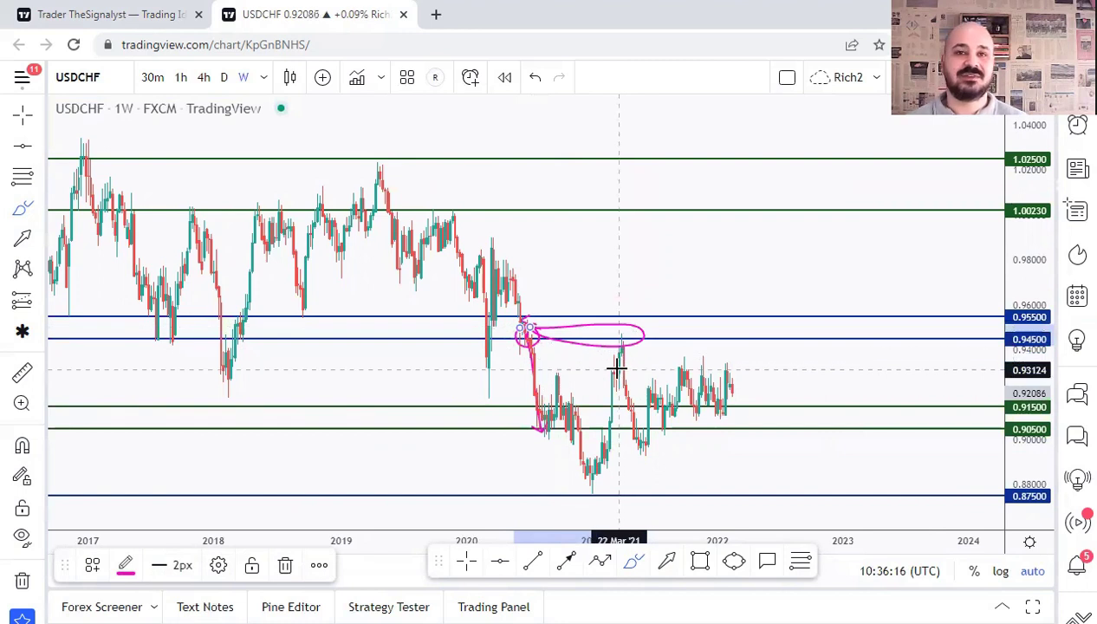
pyautogui.hotkey('ctrl', 'z')
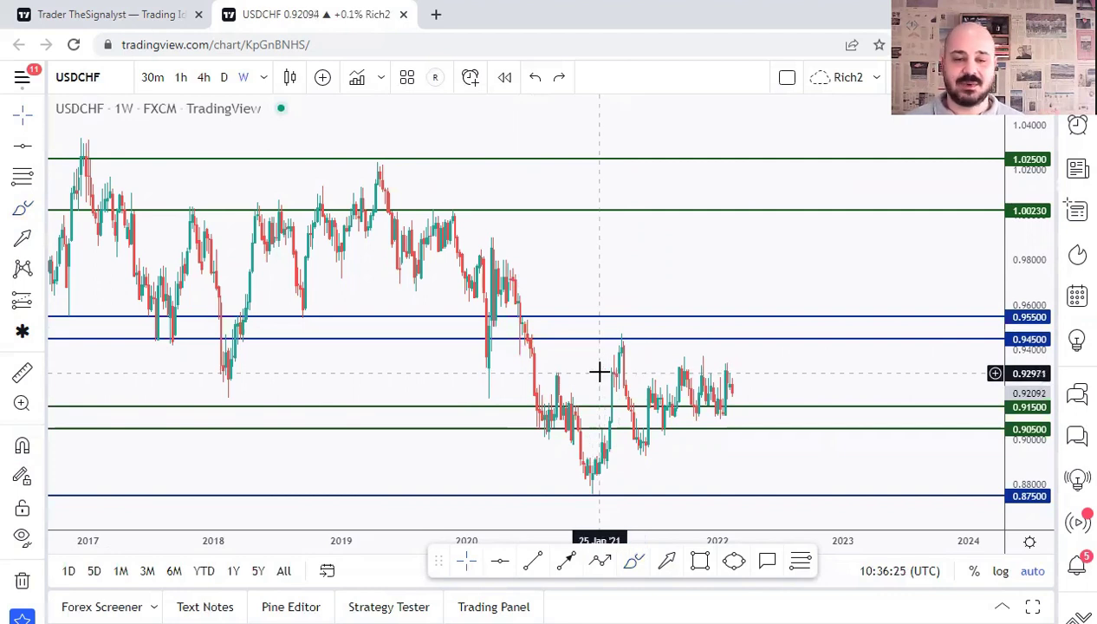
# - Circle the price action from late 2020 to 2022 with the Brush tool, and undo the sketch
pyautogui.click(638, 568)
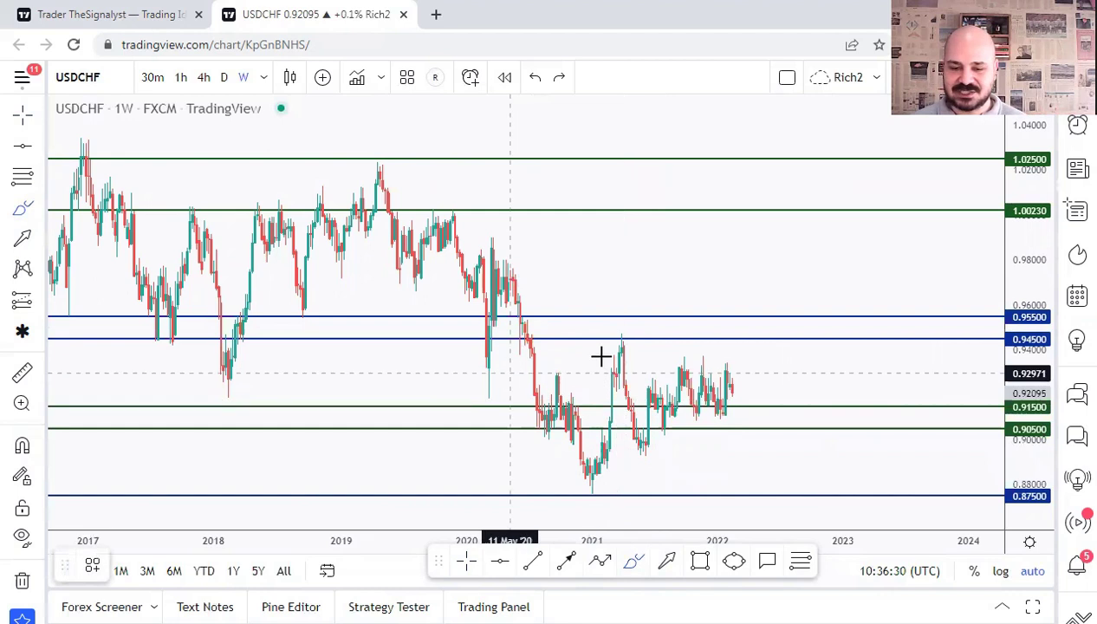
pyautogui.moveTo(549, 364)
pyautogui.mouseDown()
pyautogui.moveTo(615, 331)
pyautogui.moveTo(759, 448)
pyautogui.moveTo(587, 482)
pyautogui.moveTo(570, 343)
pyautogui.mouseUp()
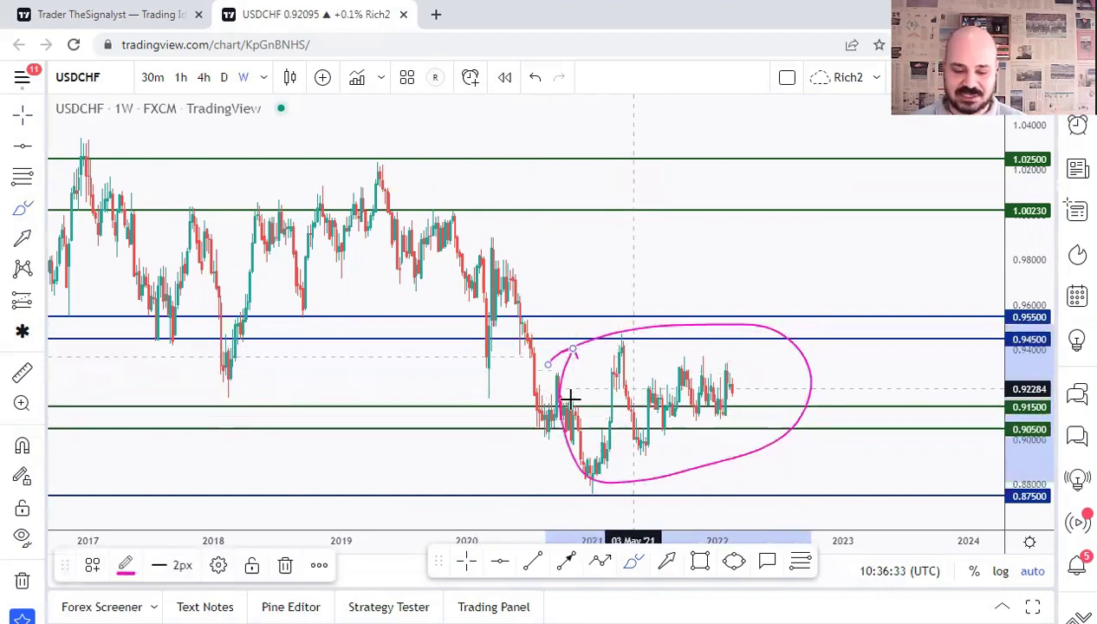
pyautogui.hotkey('ctrl', 'z')
# - Sketch an arrow for the early-2021 rise and another for the 2020 fall from the blue band, and undo both
pyautogui.moveTo(604, 446); pyautogui.dragTo(610, 335)
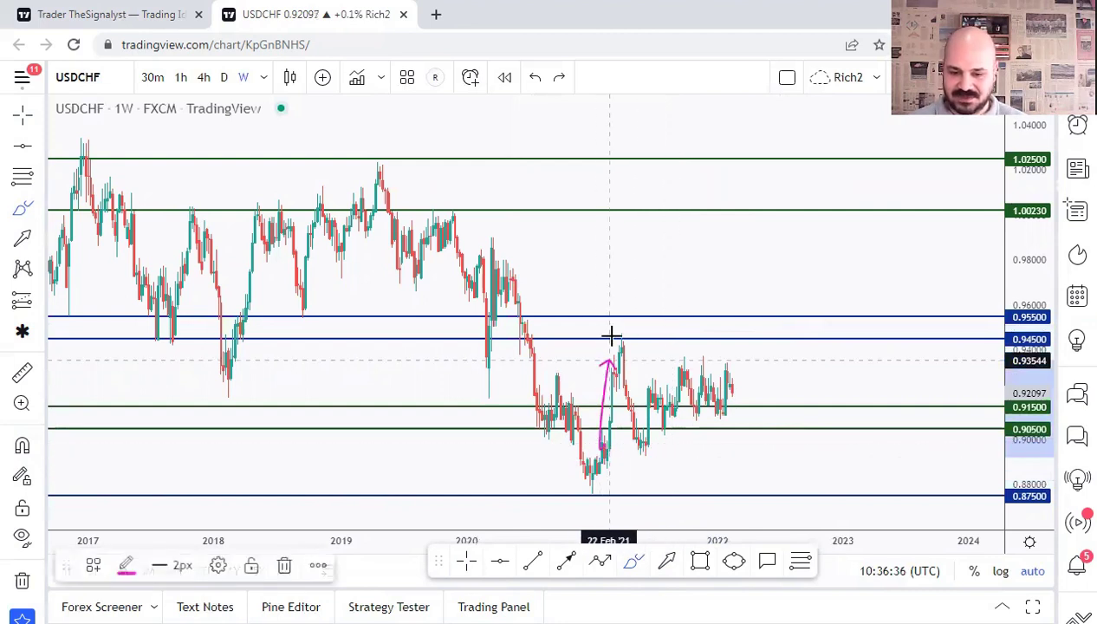
pyautogui.moveTo(521, 329); pyautogui.dragTo(598, 467)
pyautogui.hotkey('ctrl', 'z')
pyautogui.hotkey('ctrl', 'z')
# - Brush the price swings from mid-2020 to 2022 as a narrowing zigzag, and enclose them with converging upper and lower arrows
pyautogui.hscroll(3, 693, 468)
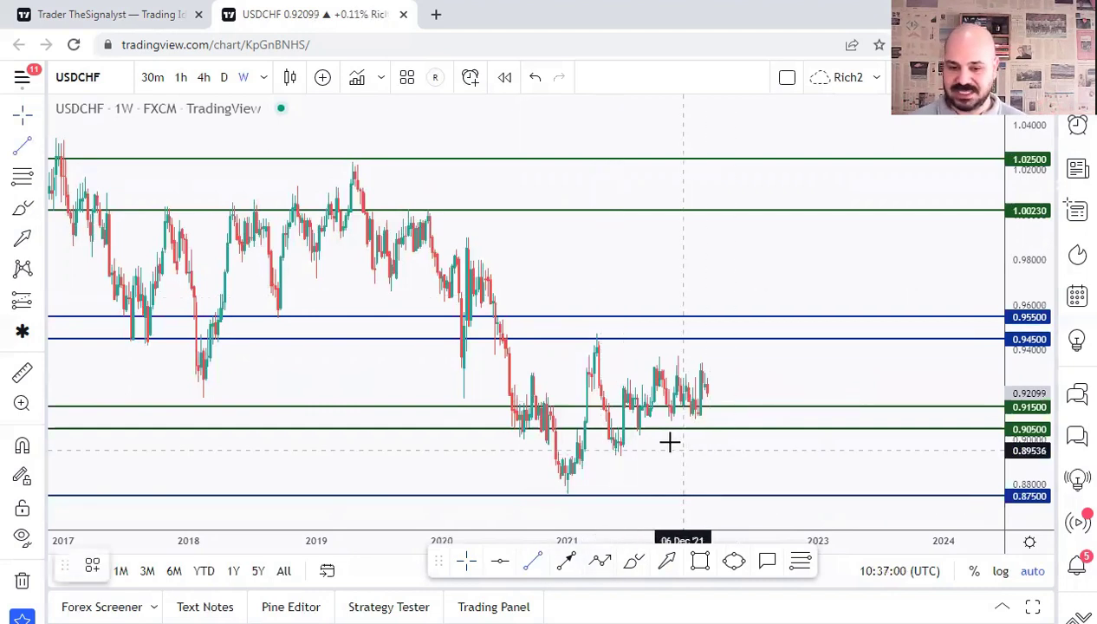
pyautogui.click(633, 561)
pyautogui.moveTo(499, 314)
pyautogui.mouseDown()
pyautogui.moveTo(554, 491)
pyautogui.moveTo(599, 344)
pyautogui.moveTo(614, 452)
pyautogui.moveTo(660, 358)
pyautogui.moveTo(674, 405)
pyautogui.moveTo(703, 371)
pyautogui.mouseUp()
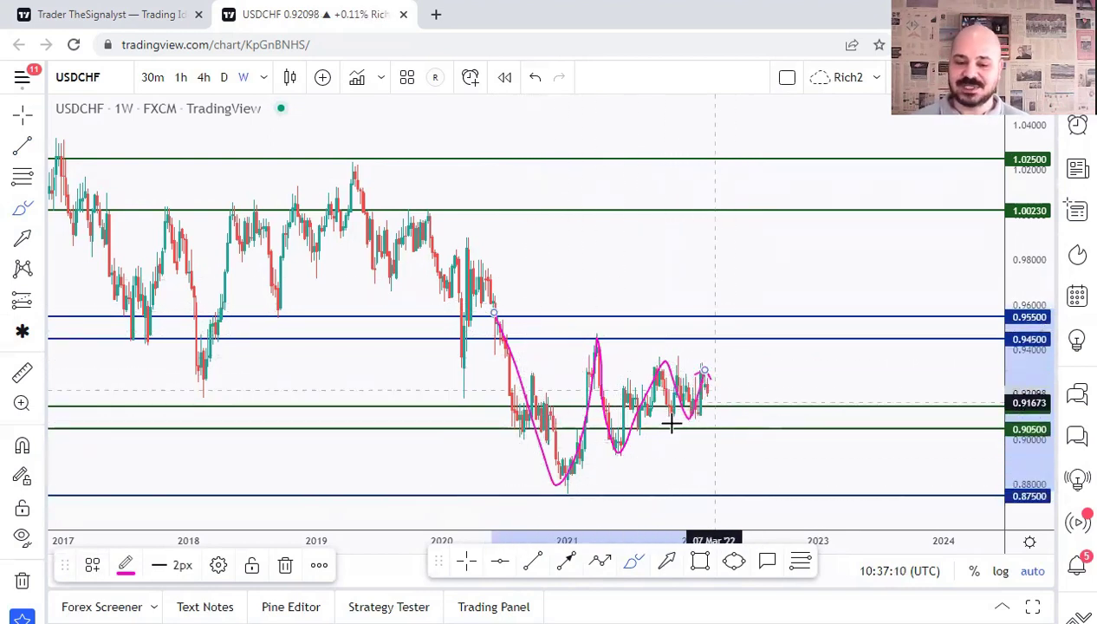
pyautogui.moveTo(554, 492); pyautogui.dragTo(759, 398)
pyautogui.moveTo(471, 309); pyautogui.dragTo(795, 384)
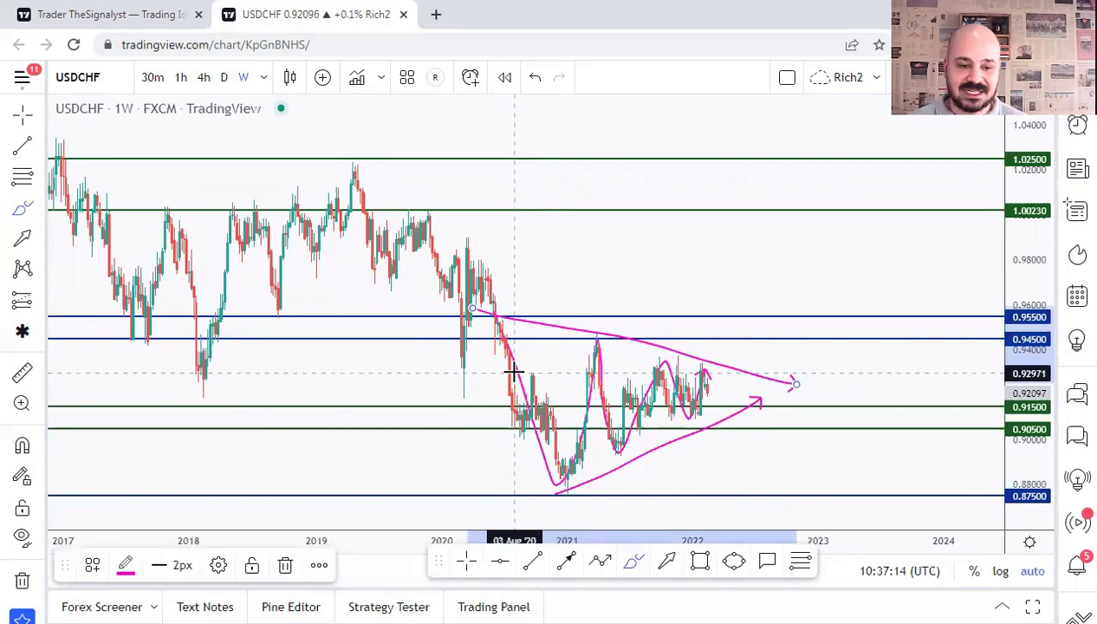
# - Draw two rising trend lines around the 2018–2019 price action, one along the lows and one along the highs
pyautogui.click(531, 561)
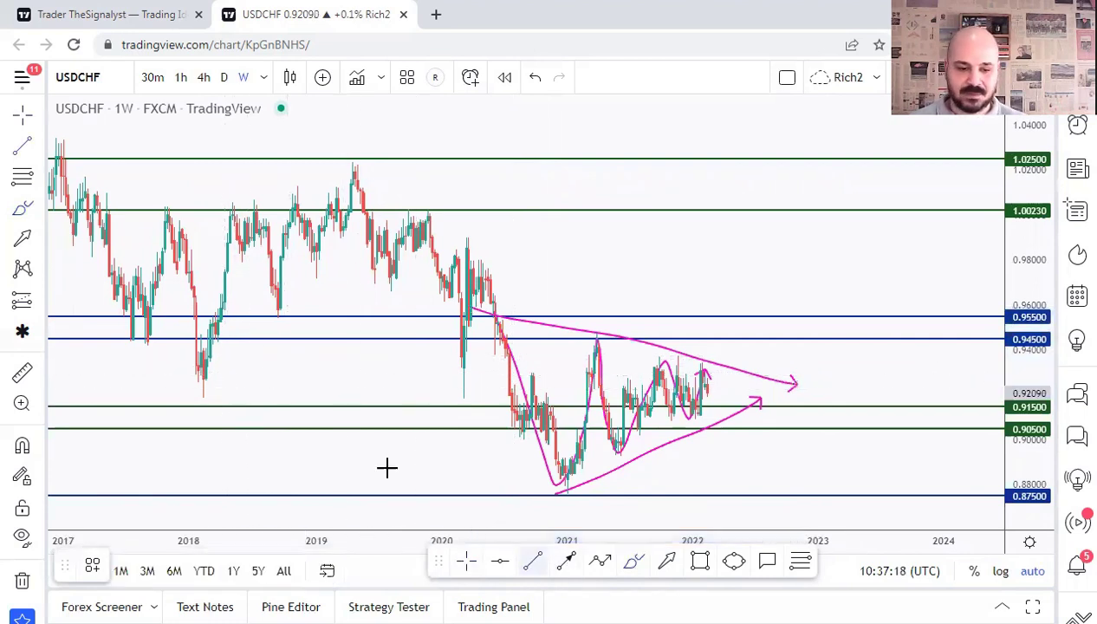
pyautogui.click(201, 392)
pyautogui.click(427, 172)
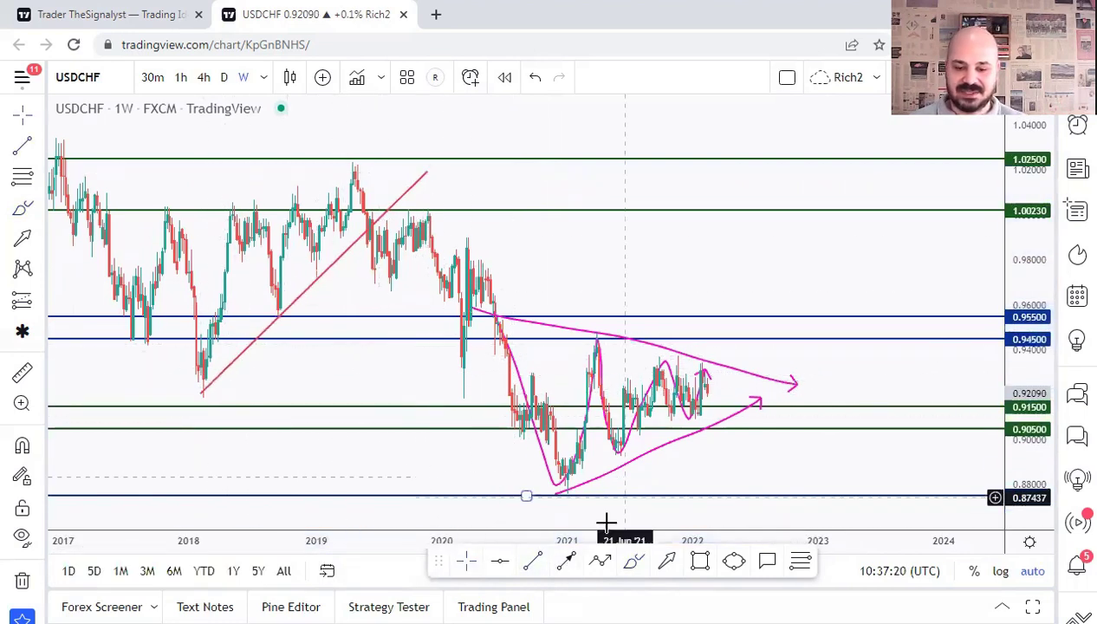
pyautogui.click(167, 226)
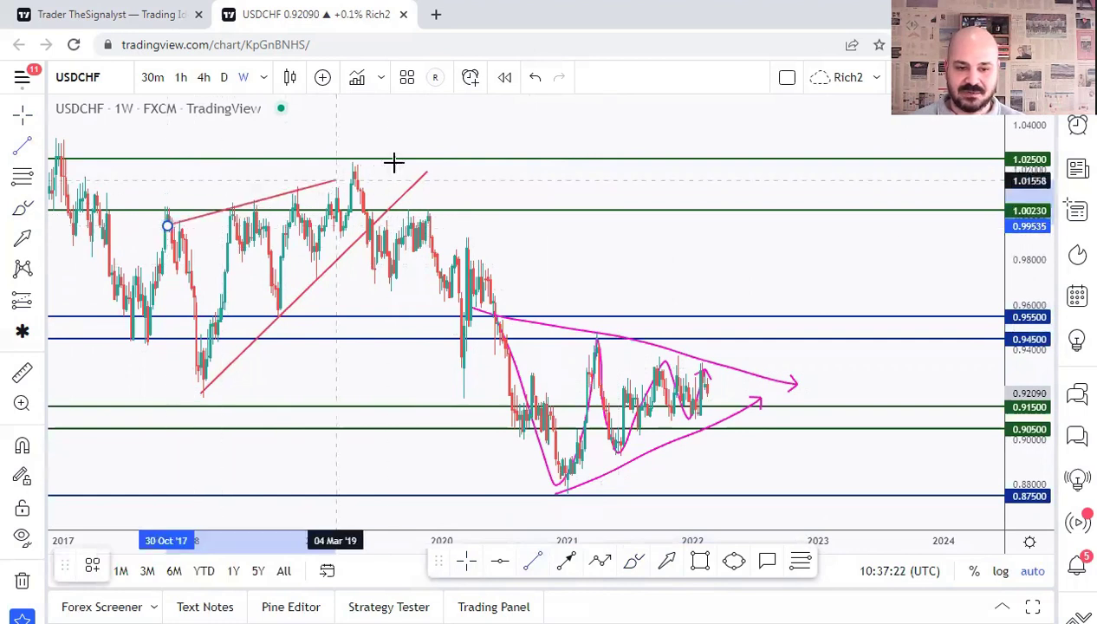
pyautogui.click(437, 142)
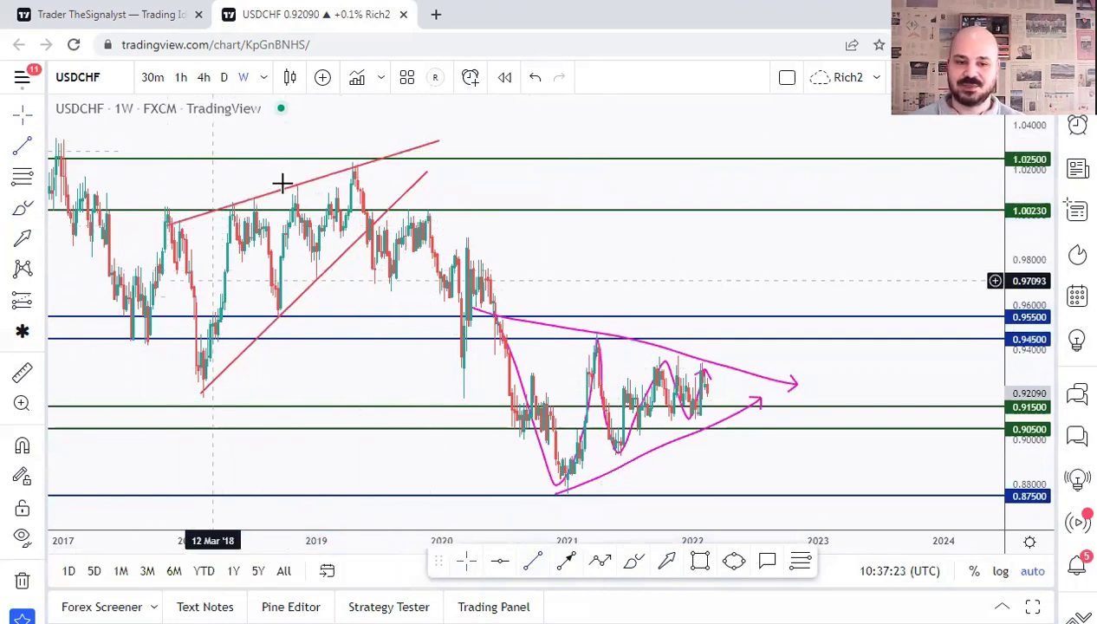
# - Delete both rising trend lines around the 2018–2019 price action
pyautogui.click(426, 175)
pyautogui.press('Delete')
pyautogui.doubleClick(441, 140)
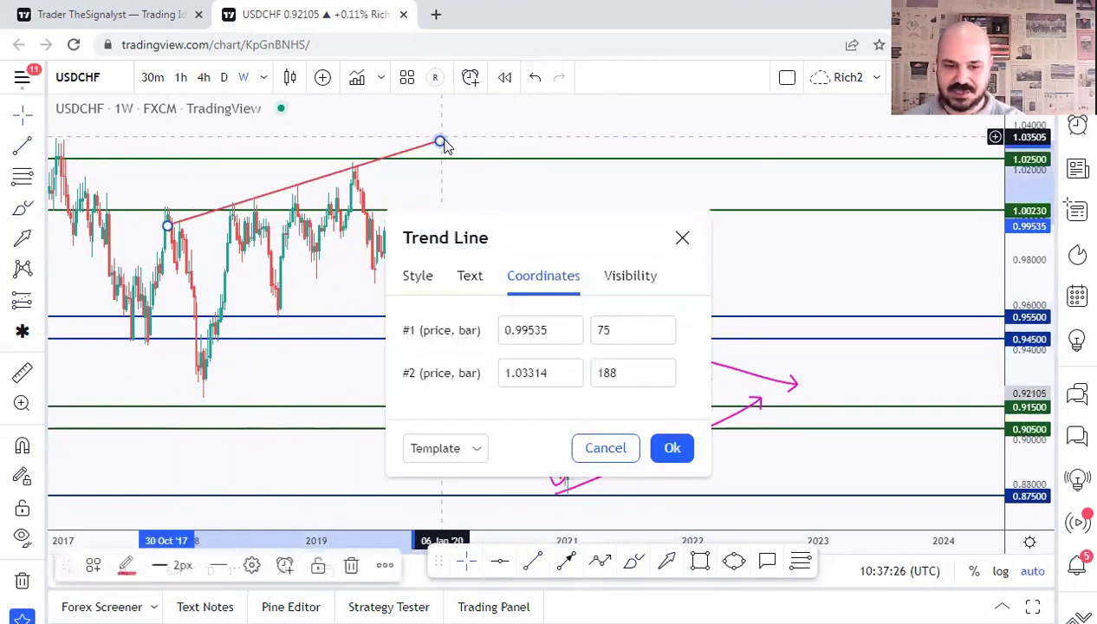
pyautogui.press('Escape')
pyautogui.press('Delete')
# - Delete the brushed zigzag and its two converging boundary arrows
pyautogui.click(552, 322)
pyautogui.press('Delete')
pyautogui.click(604, 367)
pyautogui.press('Delete')
pyautogui.click(758, 403)
pyautogui.press('Delete')
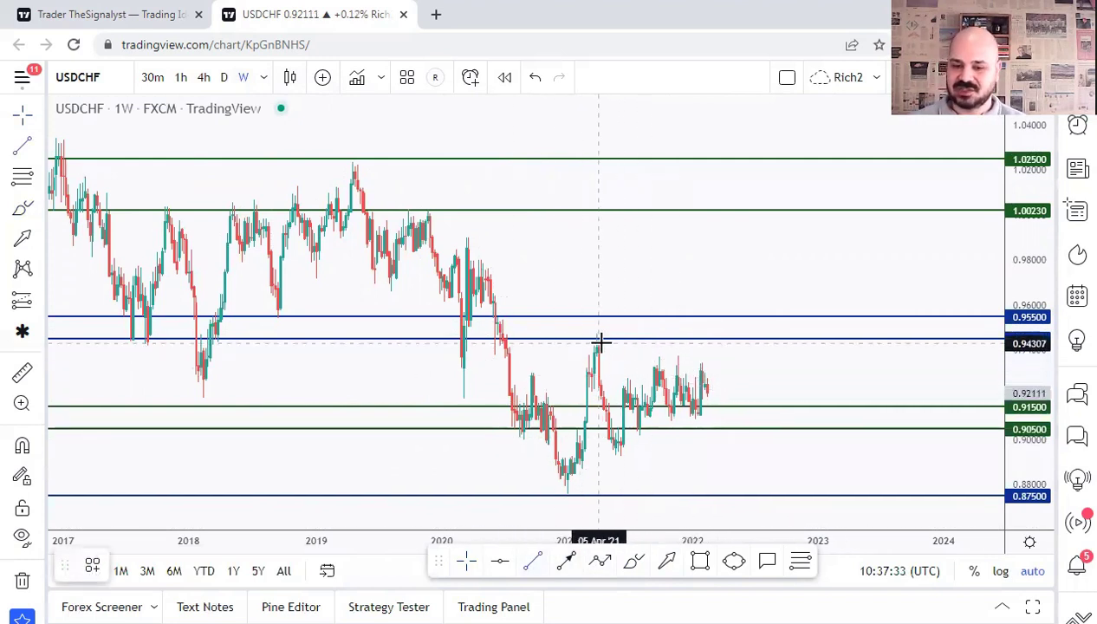
# - Draw a falling trend line over the highs from June 2020, at about 0.952, to March 2023, and delete it
pyautogui.click(492, 324)
pyautogui.click(847, 377)
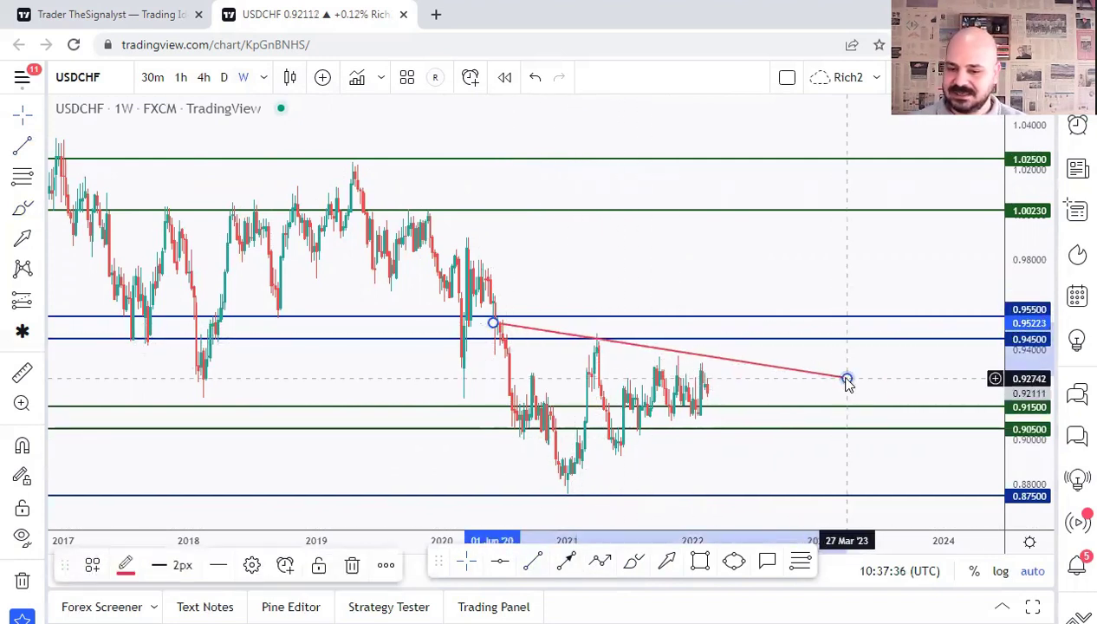
pyautogui.press('Delete')
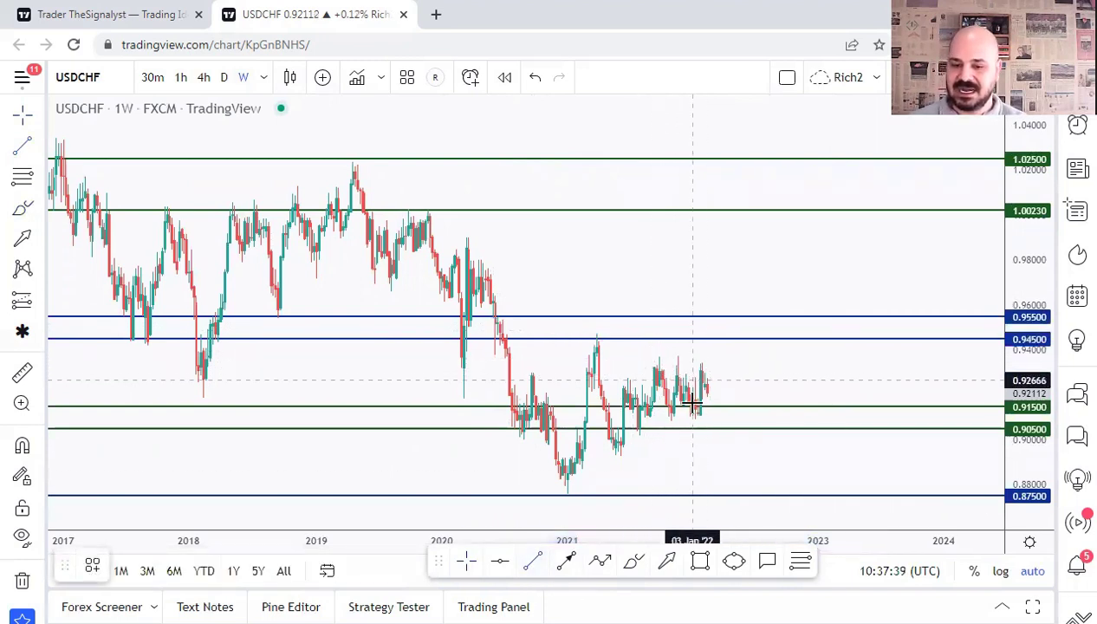
# - Draw a rising trend line under the 2021–2022 lows and a falling one over the highs, converging in late 2022, and undo the drawings
pyautogui.click(562, 488)
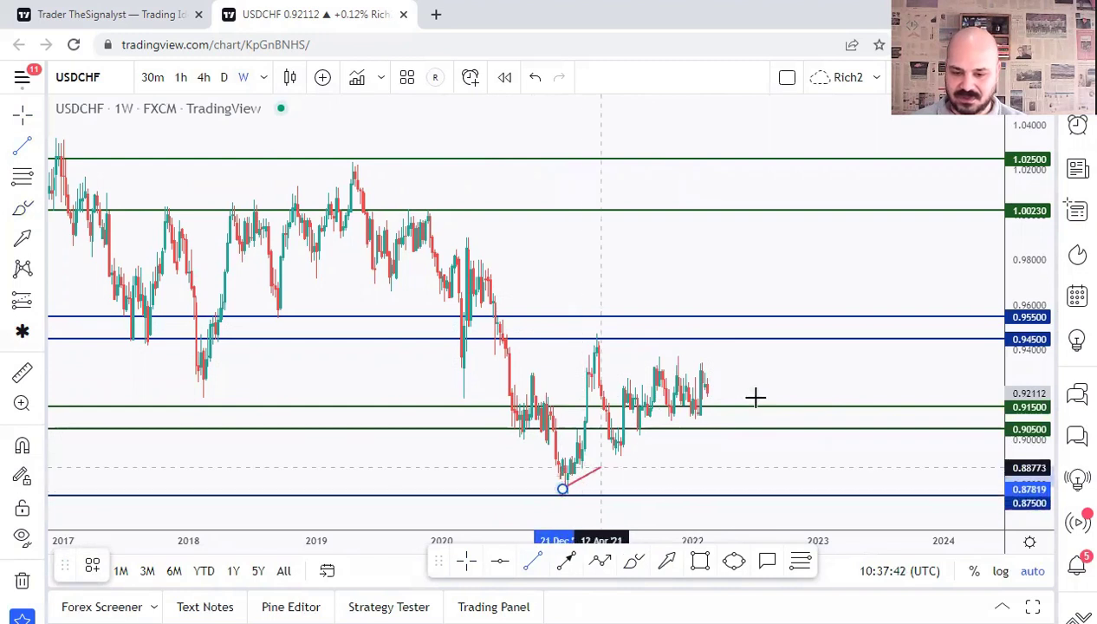
pyautogui.click(784, 369)
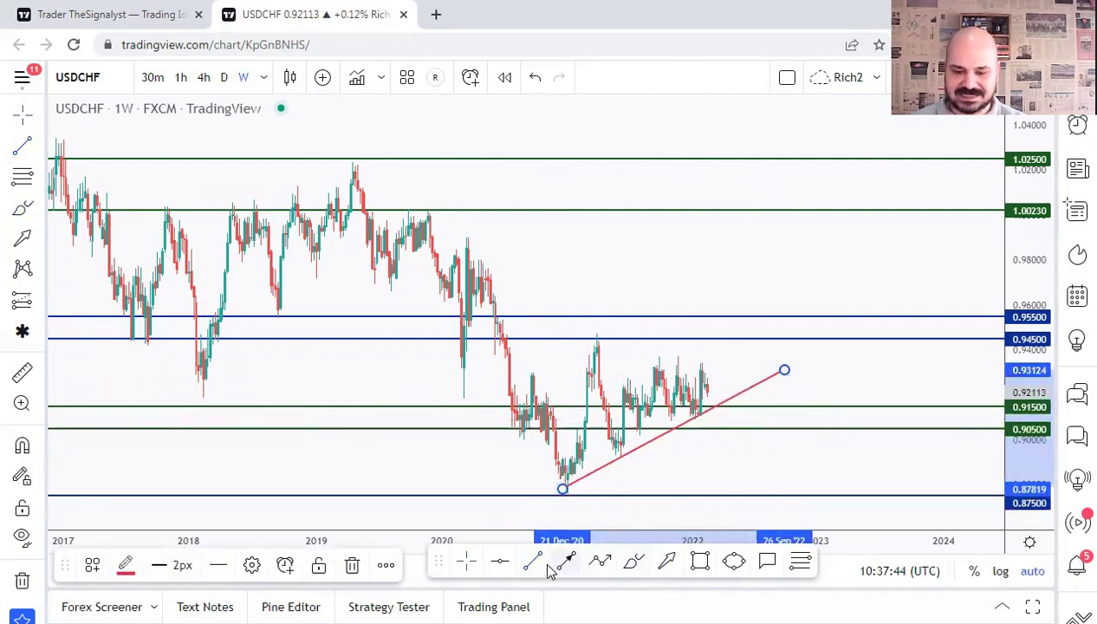
pyautogui.click(565, 561)
pyautogui.click(498, 326)
pyautogui.click(785, 368)
pyautogui.click(792, 368)
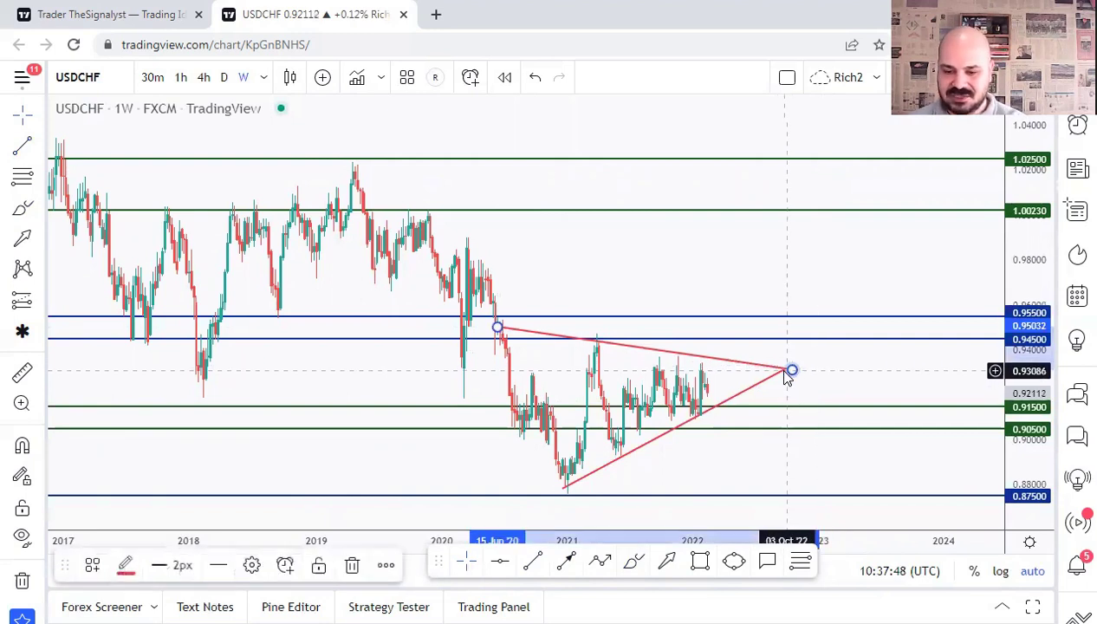
pyautogui.hotkey('ctrl', 'z')
pyautogui.hotkey('ctrl', 'z')
# - Draw a rising trend line under the 2021–2022 lows and adjust it to run from about 0.902 in June 2021 to 0.925 in October 2022
pyautogui.scroll(1, 631, 469)
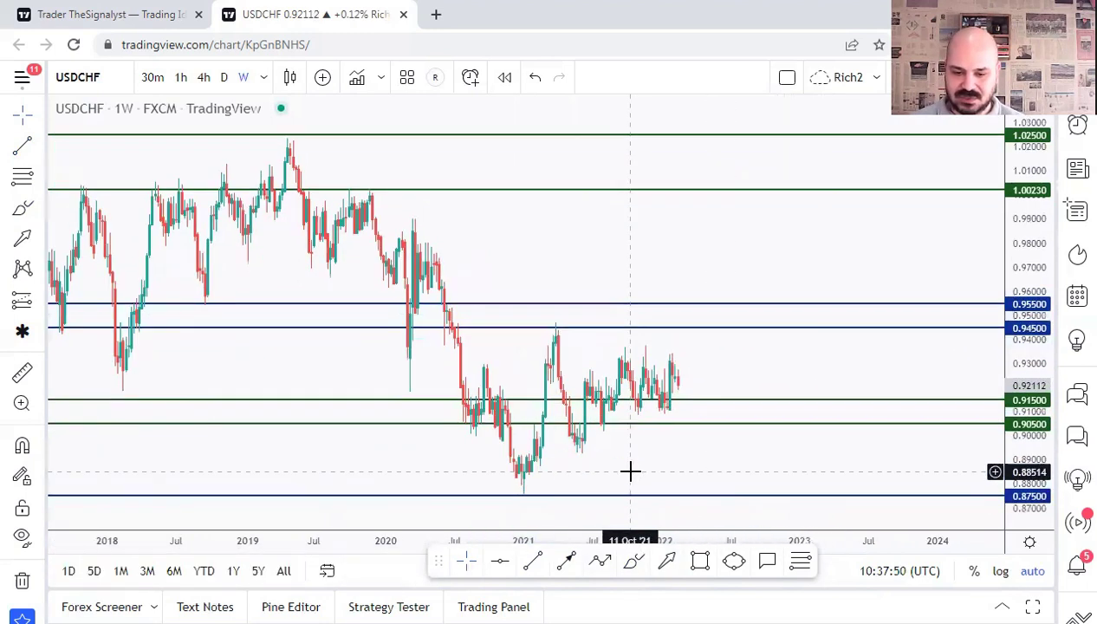
pyautogui.click(575, 451)
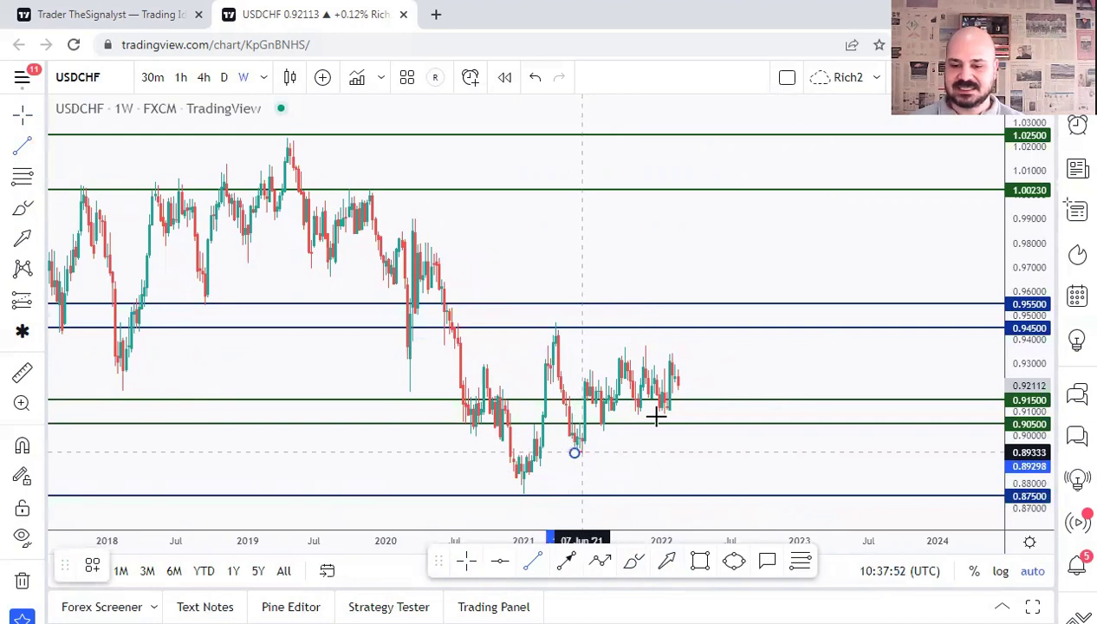
pyautogui.click(779, 358)
pyautogui.moveTo(575, 450); pyautogui.dragTo(604, 430)
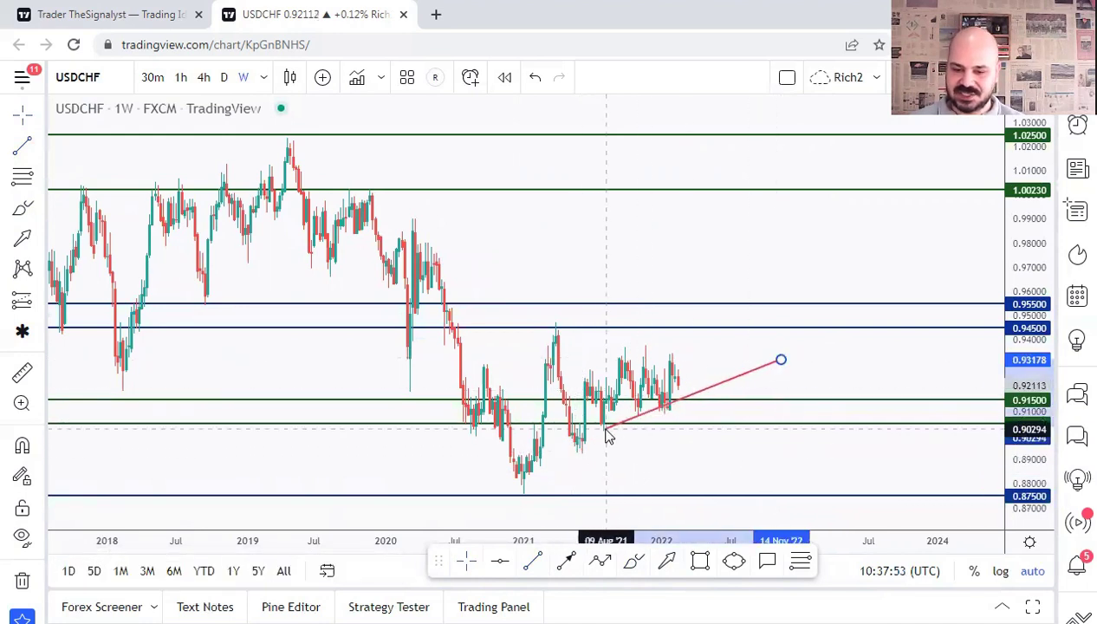
pyautogui.moveTo(784, 382); pyautogui.dragTo(738, 389)
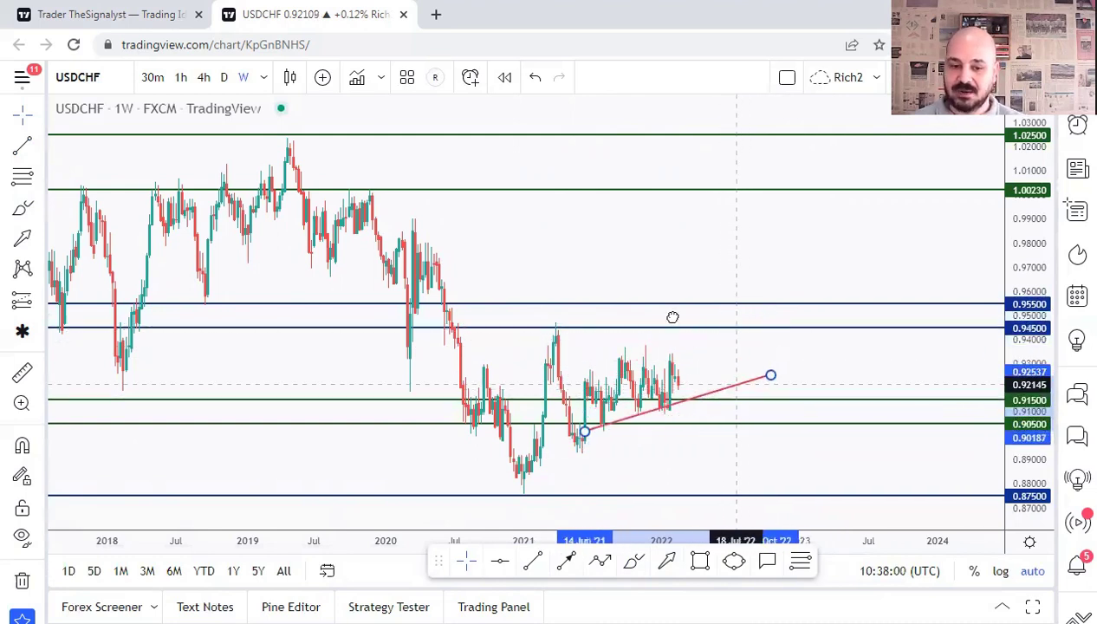
# - Reposition the trend line over the falling highs, from about 0.951 in June 2020 to 0.926 in January 2023, and delete it
pyautogui.moveTo(672, 317); pyautogui.dragTo(540, 197)
pyautogui.moveTo(635, 256); pyautogui.dragTo(807, 379)
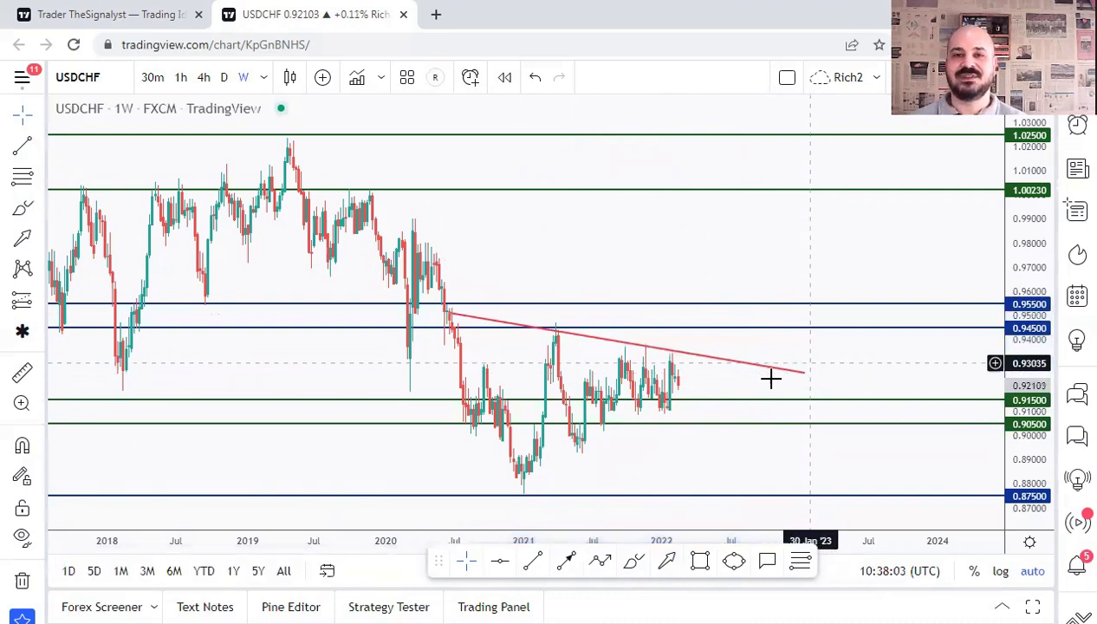
pyautogui.click(714, 362)
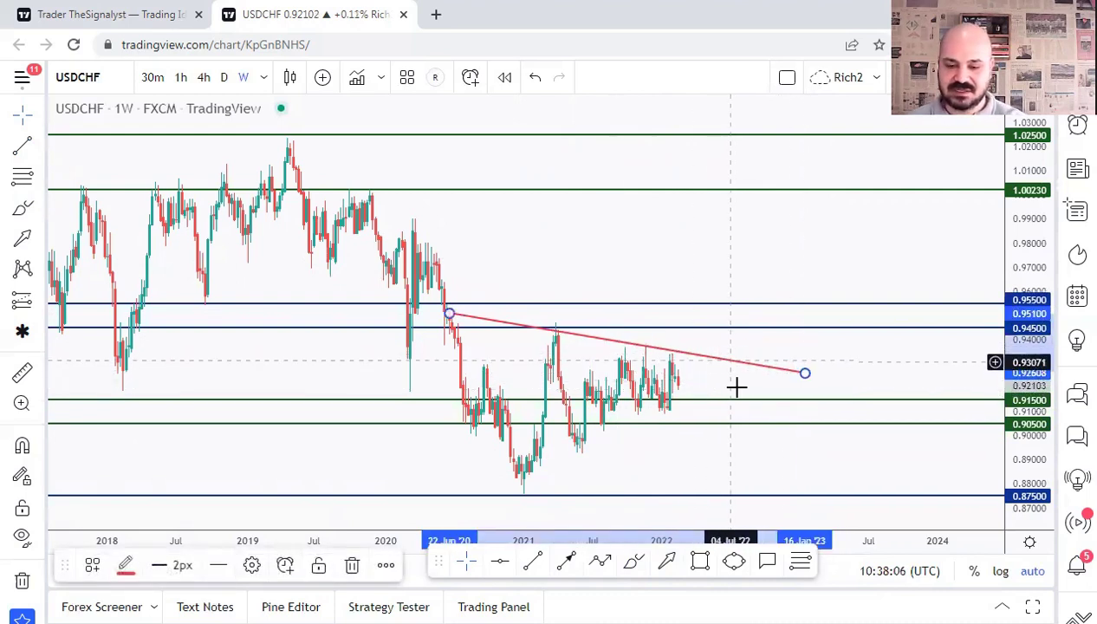
pyautogui.press('Delete')
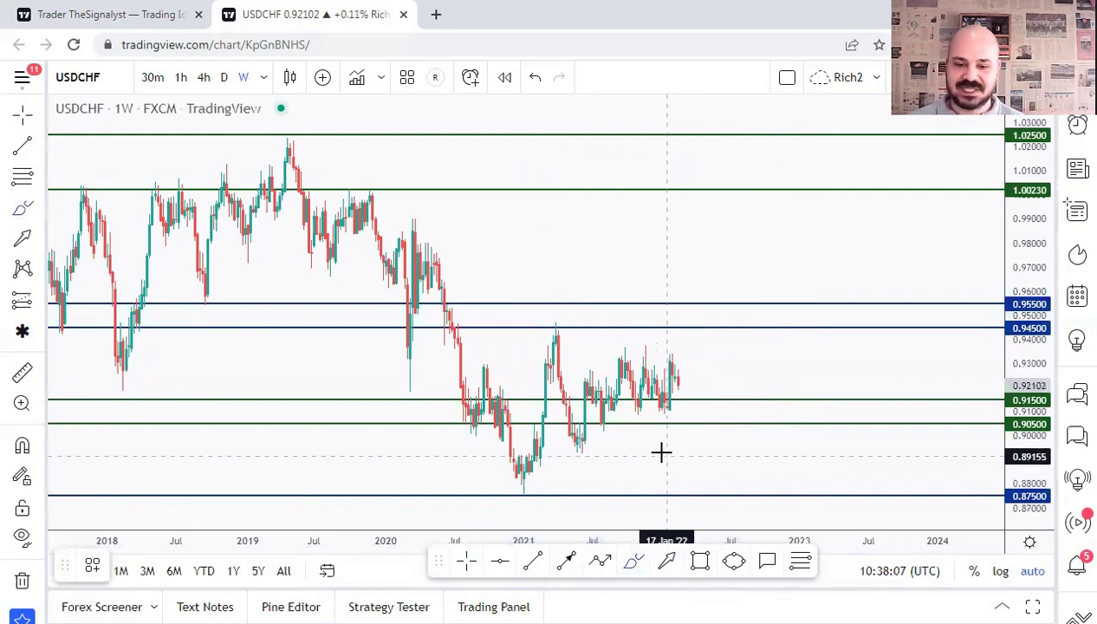
# - Draw a rising trend line from about 0.879 in January 2021 to 0.934 in October 2022, and delete it
pyautogui.click(533, 560)
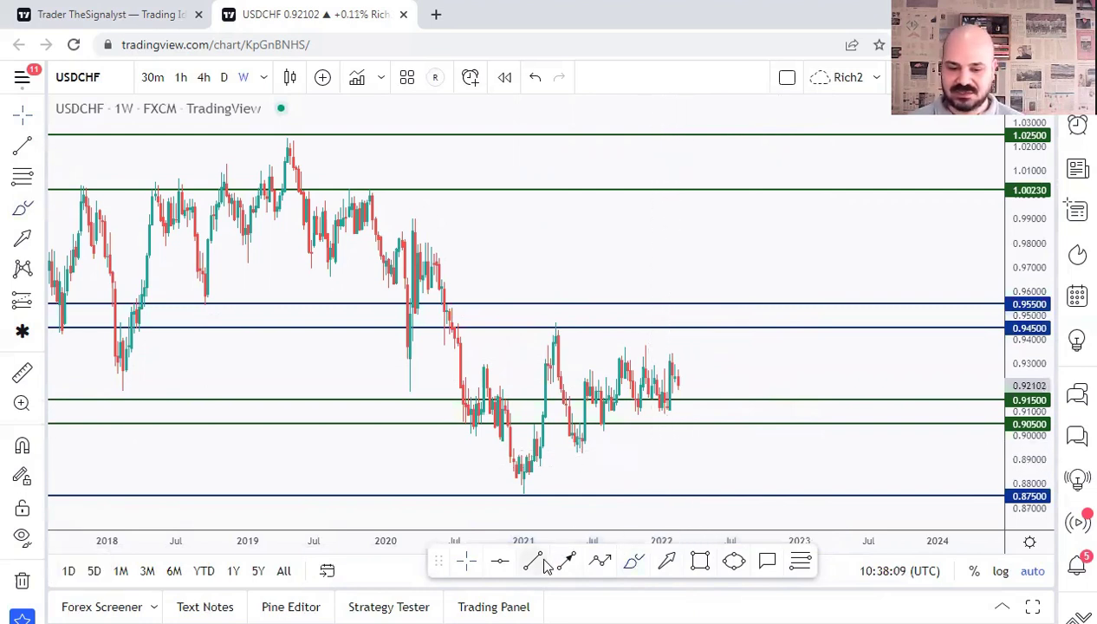
pyautogui.click(523, 485)
pyautogui.click(767, 356)
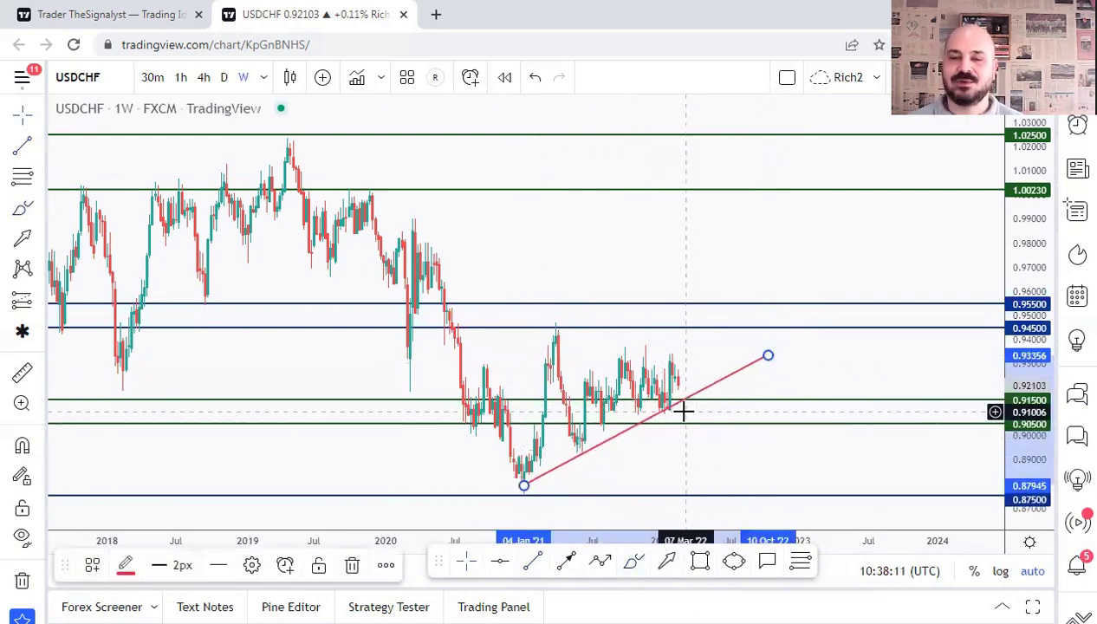
pyautogui.press('Delete')
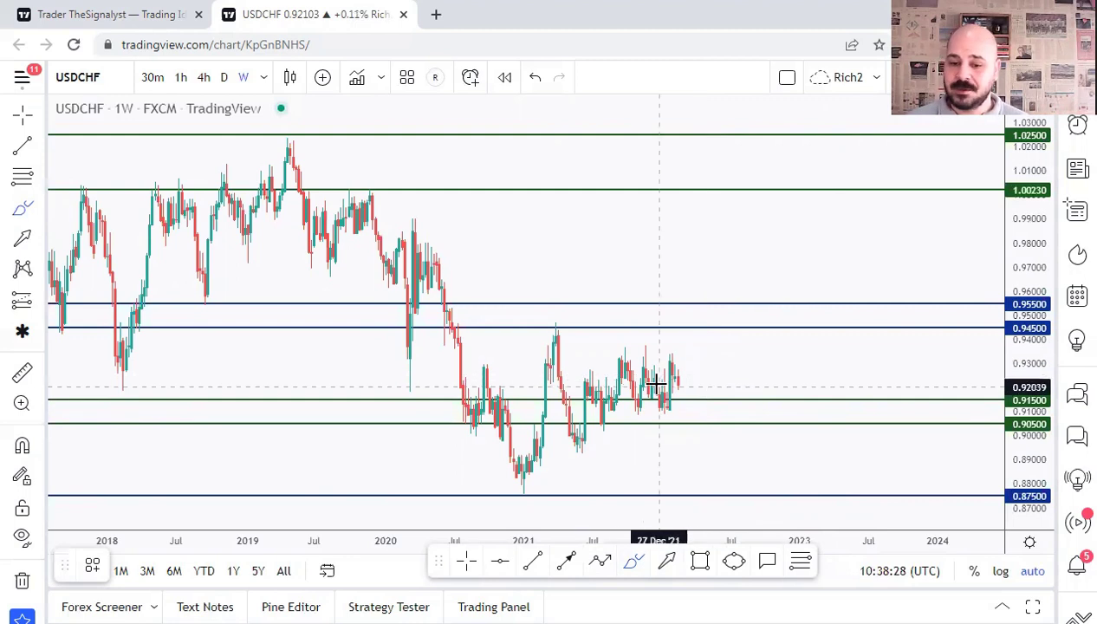
# - Sketch brush marks at the early 2022 lows and across the decline from the mid-2020 highs, and undo them
pyautogui.moveTo(681, 407); pyautogui.dragTo(638, 416)
pyautogui.hotkey('ctrl', 'z')
pyautogui.moveTo(445, 313)
pyautogui.mouseDown()
pyautogui.moveTo(492, 457)
pyautogui.moveTo(563, 373)
pyautogui.moveTo(631, 360)
pyautogui.moveTo(690, 394)
pyautogui.mouseUp()
pyautogui.hotkey('ctrl', 'z')
pyautogui.moveTo(676, 355)
pyautogui.mouseDown()
pyautogui.moveTo(568, 374)
pyautogui.moveTo(700, 416)
pyautogui.moveTo(676, 355)
pyautogui.mouseUp()
pyautogui.hotkey('ctrl', 'z')
# - Sketch the wave-like price swings from mid-2021 to early 2022 between about 0.91 and 0.935, and undo the strokes
pyautogui.moveTo(589, 370)
pyautogui.mouseDown()
pyautogui.moveTo(595, 406)
pyautogui.moveTo(672, 363)
pyautogui.mouseUp()
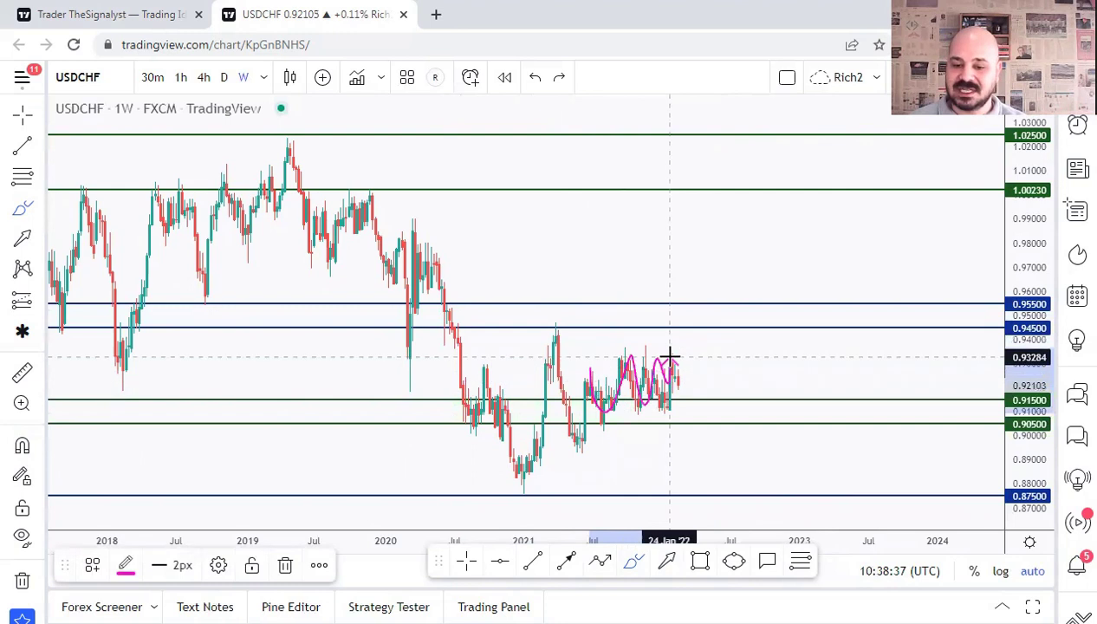
pyautogui.hotkey('ctrl', 'z')
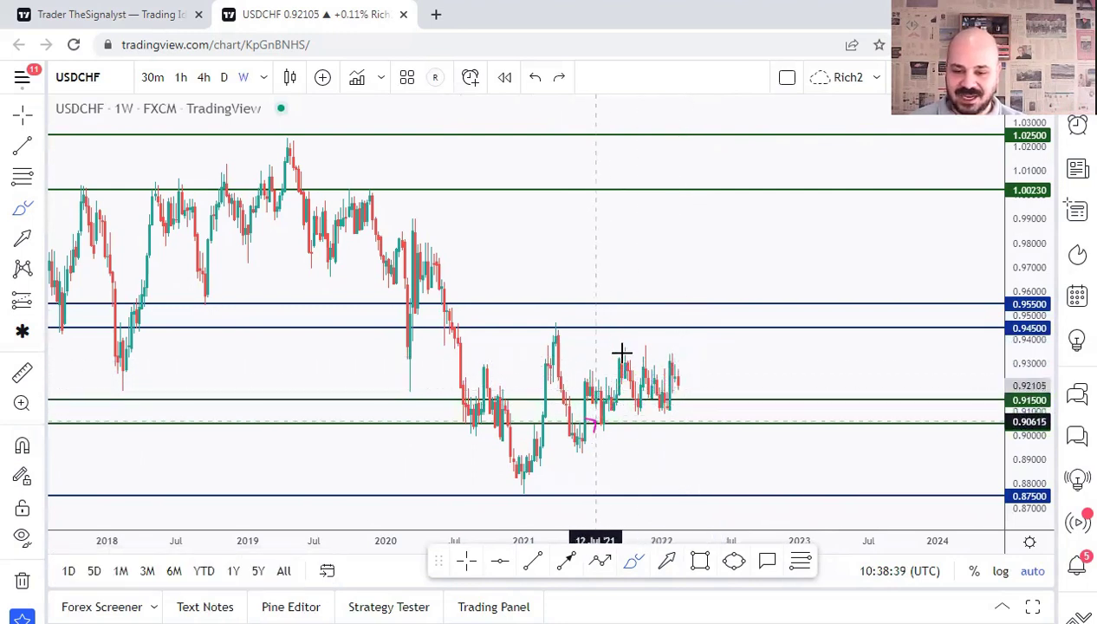
pyautogui.moveTo(621, 350); pyautogui.dragTo(674, 362)
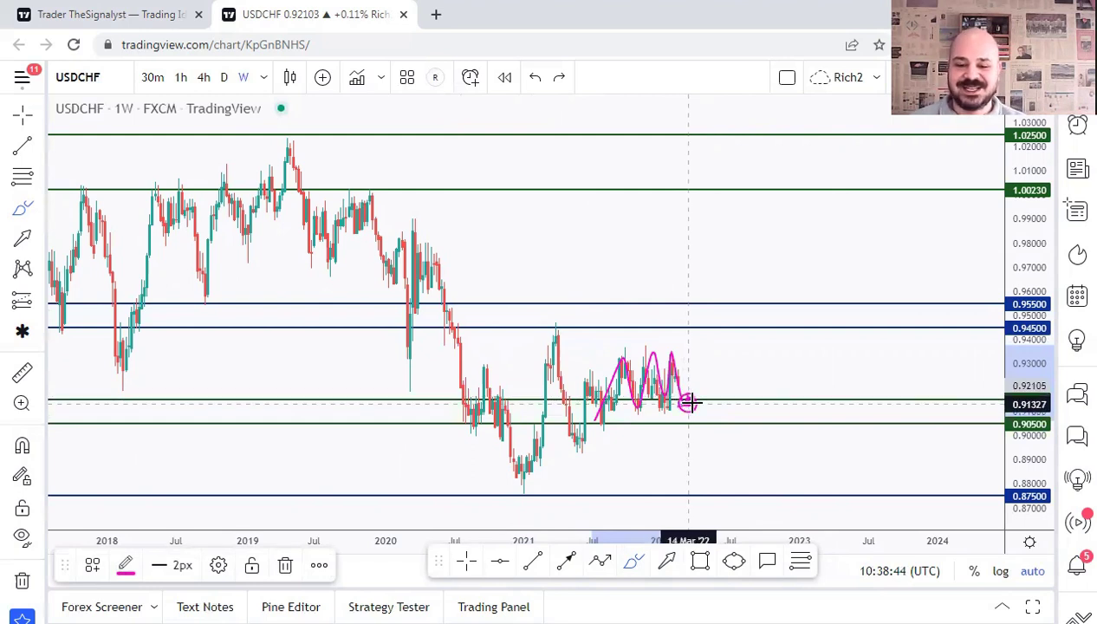
pyautogui.hotkey('ctrl', 'z')
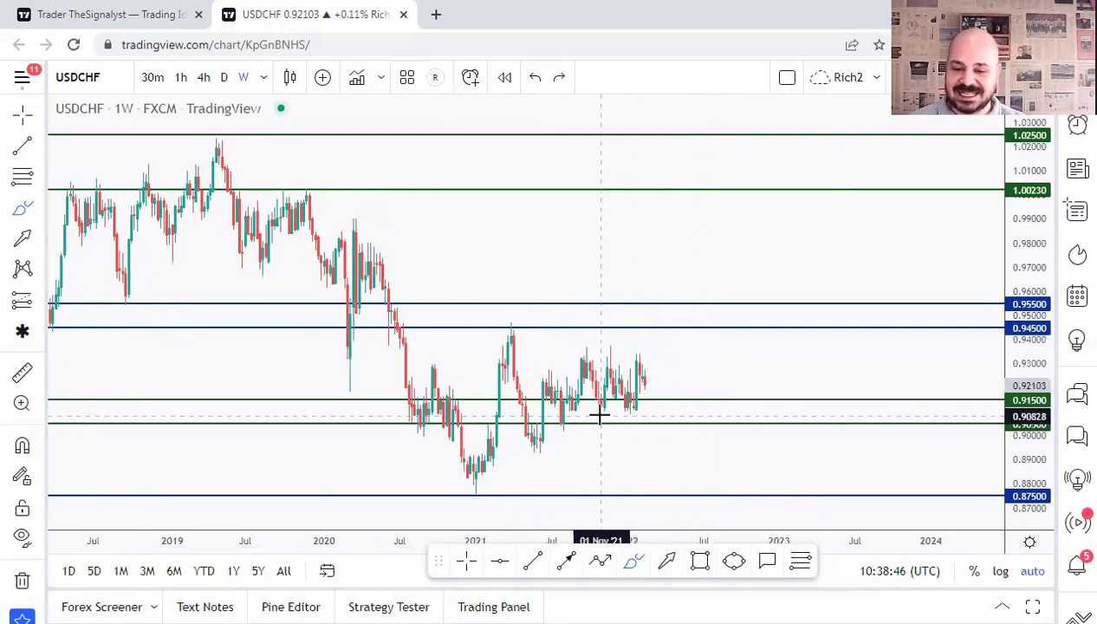
# - Sketch a support line near 0.91 with a breakdown arrow, circle the 2021–2022 range, and undo the circling strokes
pyautogui.moveTo(641, 368); pyautogui.dragTo(645, 413)
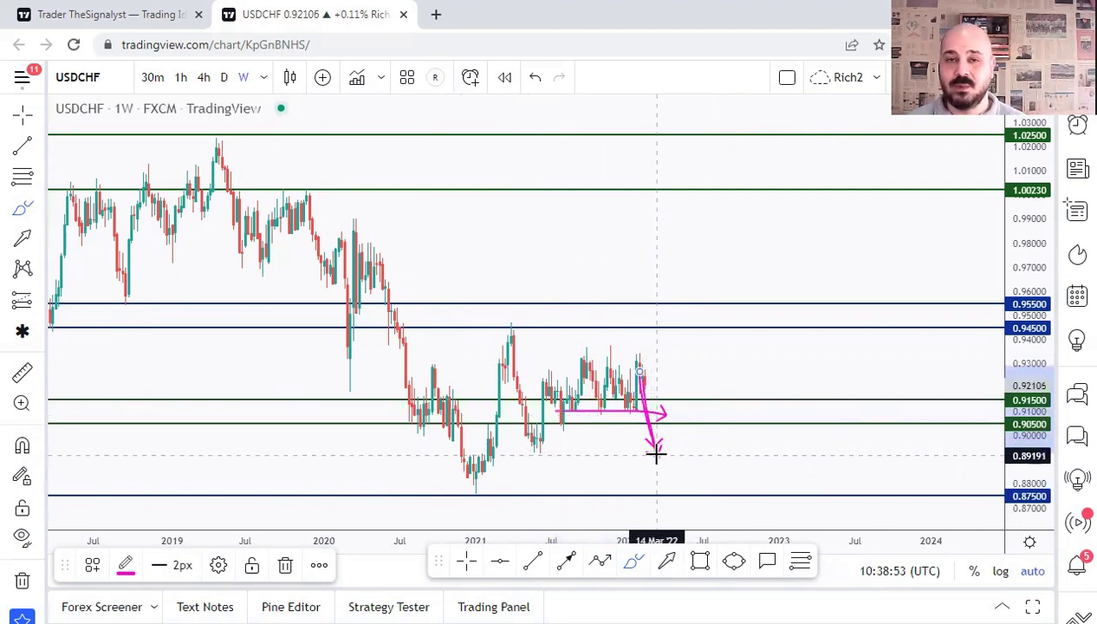
pyautogui.moveTo(657, 361)
pyautogui.mouseDown()
pyautogui.moveTo(539, 362)
pyautogui.moveTo(626, 411)
pyautogui.mouseUp()
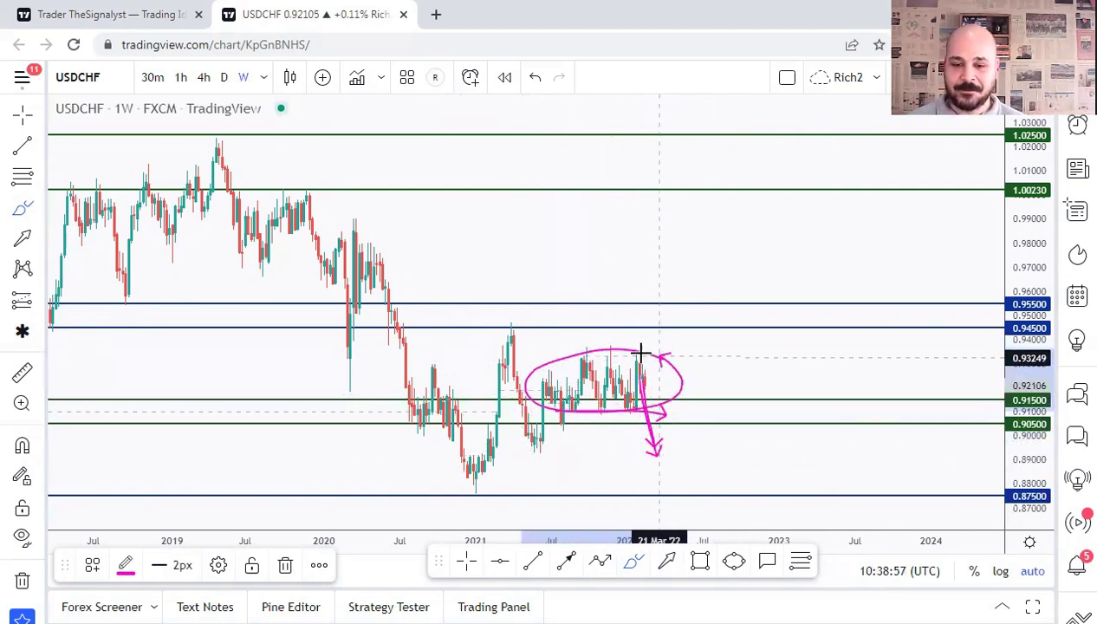
pyautogui.hotkey('ctrl', 'z')
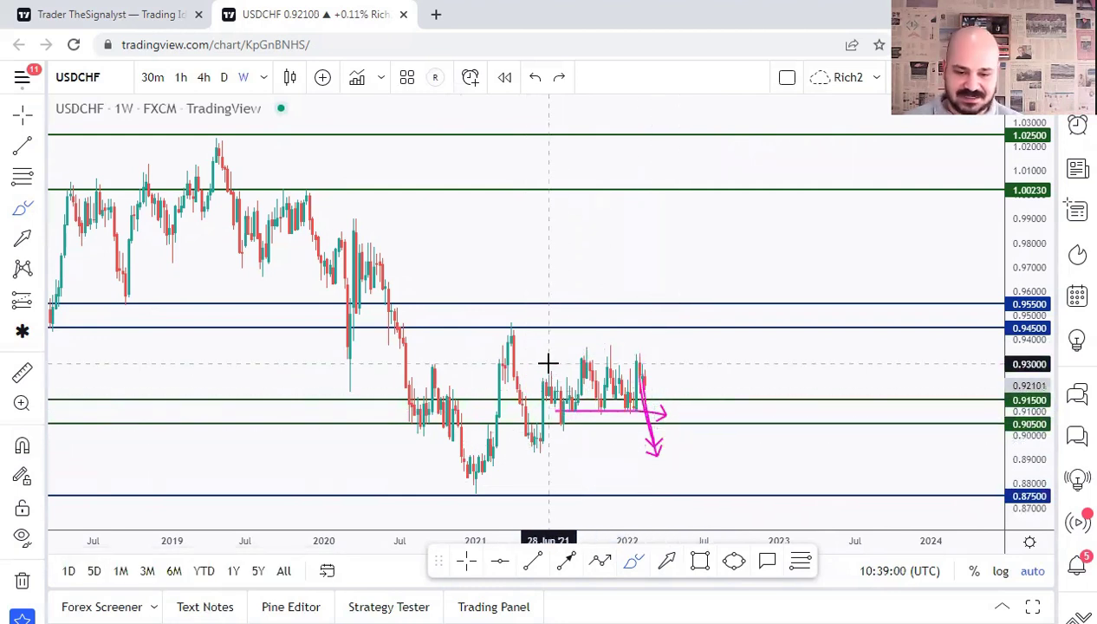
pyautogui.moveTo(547, 362); pyautogui.dragTo(563, 428)
pyautogui.moveTo(584, 354)
pyautogui.mouseDown()
pyautogui.moveTo(614, 357)
pyautogui.moveTo(528, 377)
pyautogui.moveTo(613, 422)
pyautogui.mouseUp()
pyautogui.hotkey('ctrl', 'z')
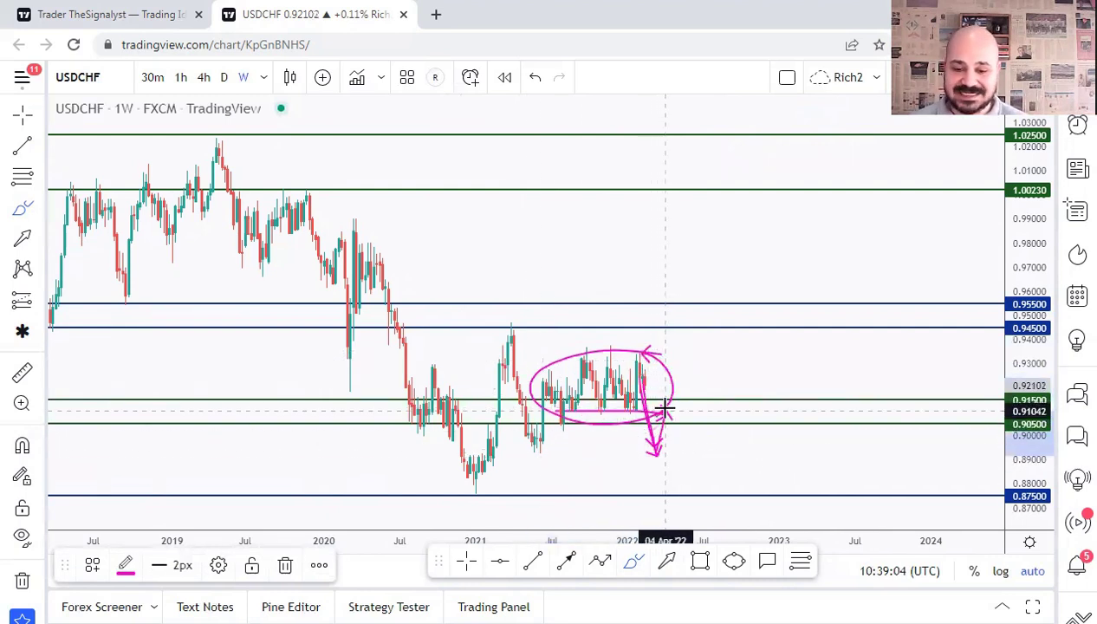
pyautogui.hotkey('ctrl', 'z')
pyautogui.hotkey('ctrl', 'z')
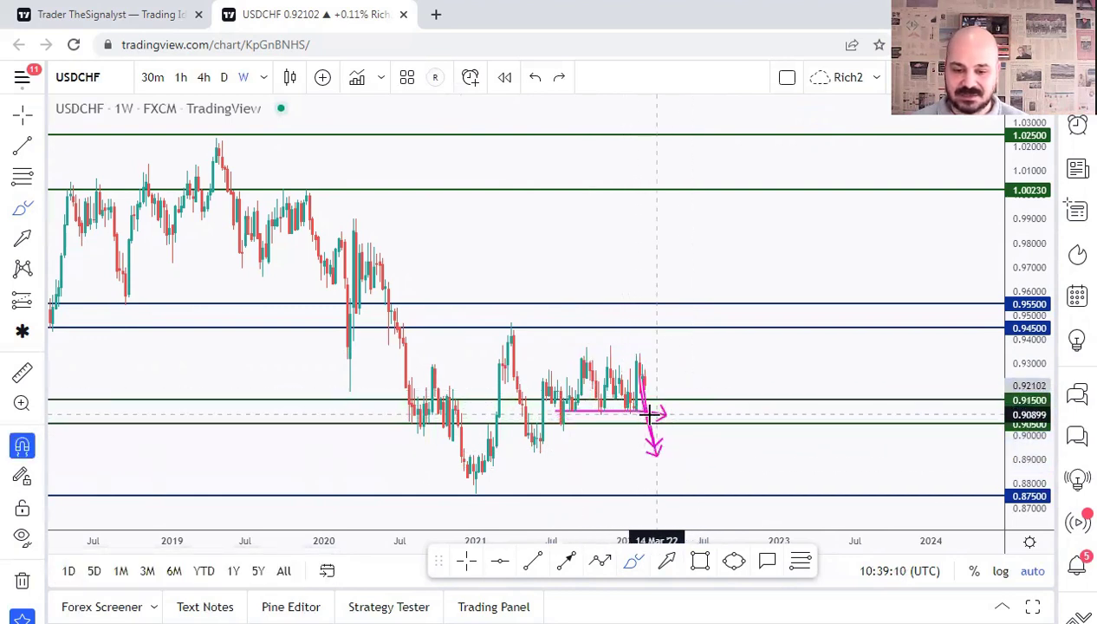
# - Sketch a drop below the 0.91 support, a circled retest of it and a further decline, and undo the strokes
pyautogui.moveTo(546, 411)
pyautogui.mouseDown()
pyautogui.moveTo(697, 413)
pyautogui.moveTo(663, 429)
pyautogui.moveTo(702, 466)
pyautogui.mouseUp()
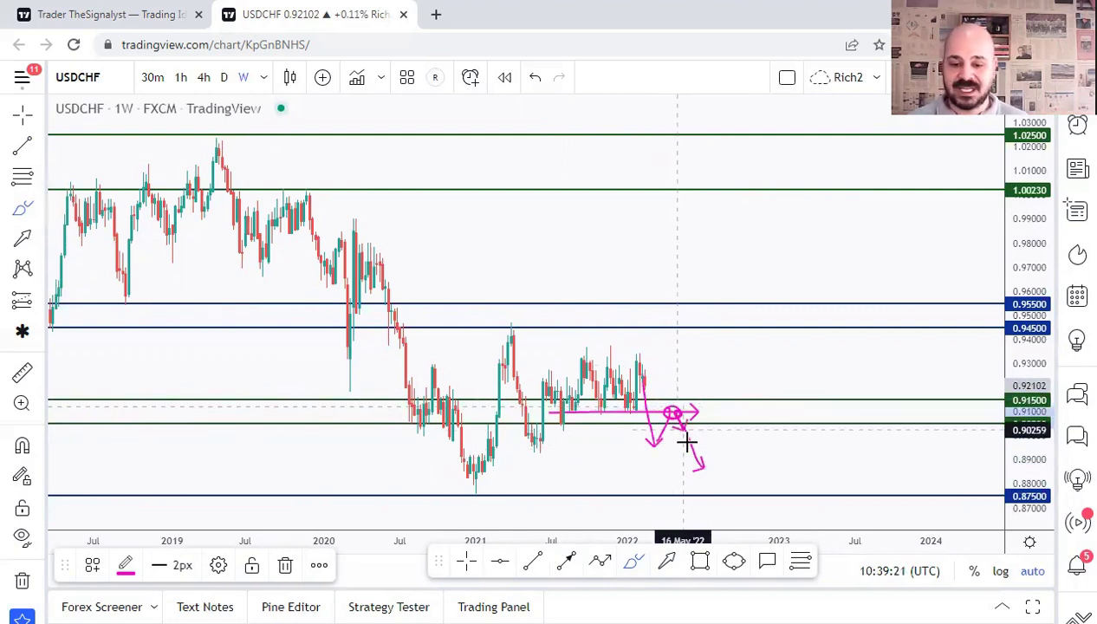
pyautogui.hotkey('ctrl', 'z')
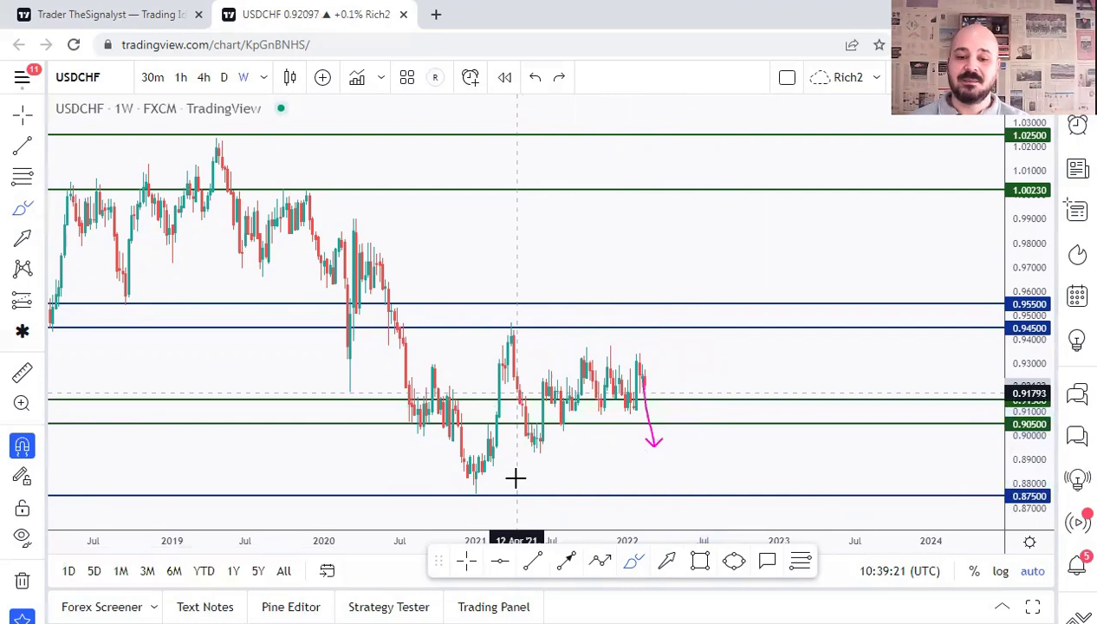
pyautogui.moveTo(640, 369); pyautogui.dragTo(657, 444)
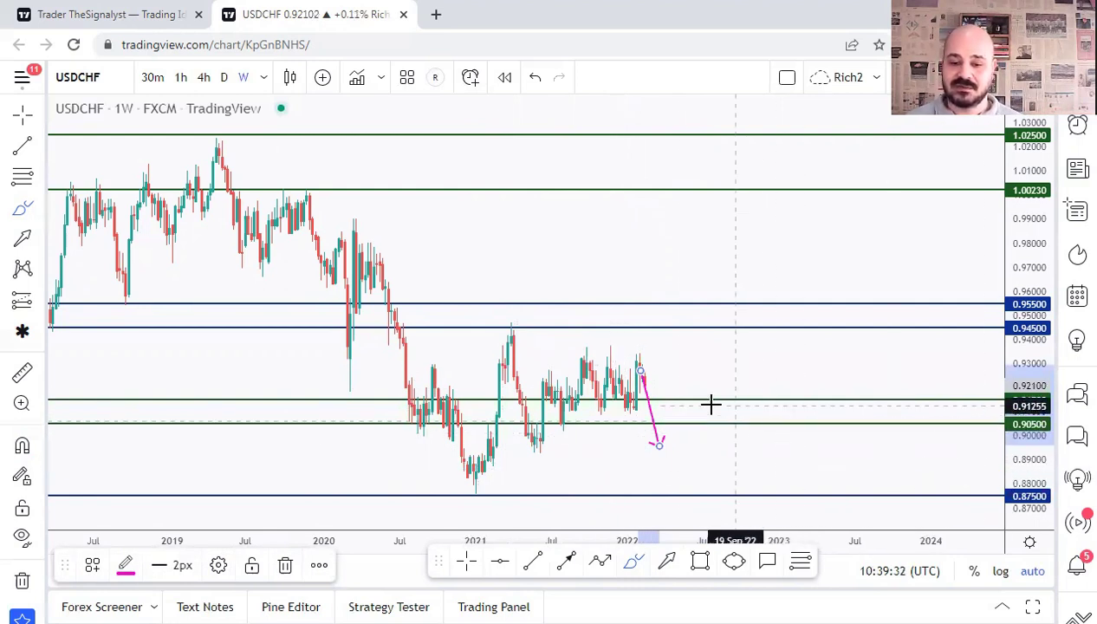
pyautogui.hotkey('ctrl', 'z')
# - Sketch a rising channel around the 2021–2022 swings with a bounce from its lower to its upper line, and undo the strokes
pyautogui.moveTo(542, 424); pyautogui.dragTo(711, 413)
pyautogui.moveTo(534, 372); pyautogui.dragTo(718, 358)
pyautogui.moveTo(637, 367)
pyautogui.mouseDown()
pyautogui.moveTo(644, 403)
pyautogui.moveTo(660, 414)
pyautogui.moveTo(684, 355)
pyautogui.mouseUp()
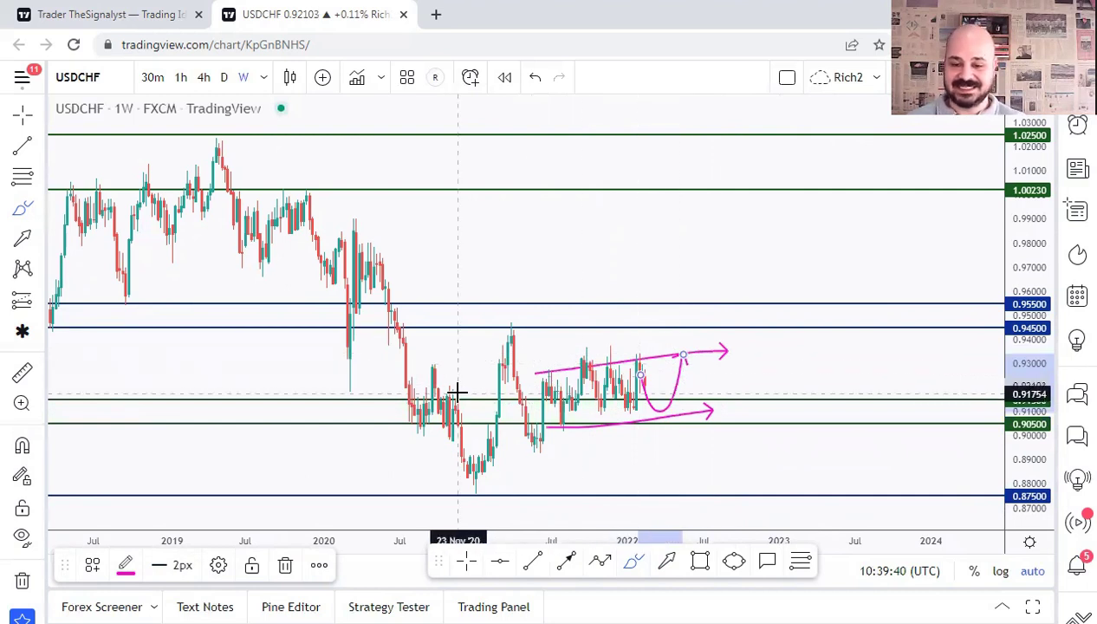
pyautogui.hotkey('ctrl', 'z')
pyautogui.hotkey('ctrl', 'z')
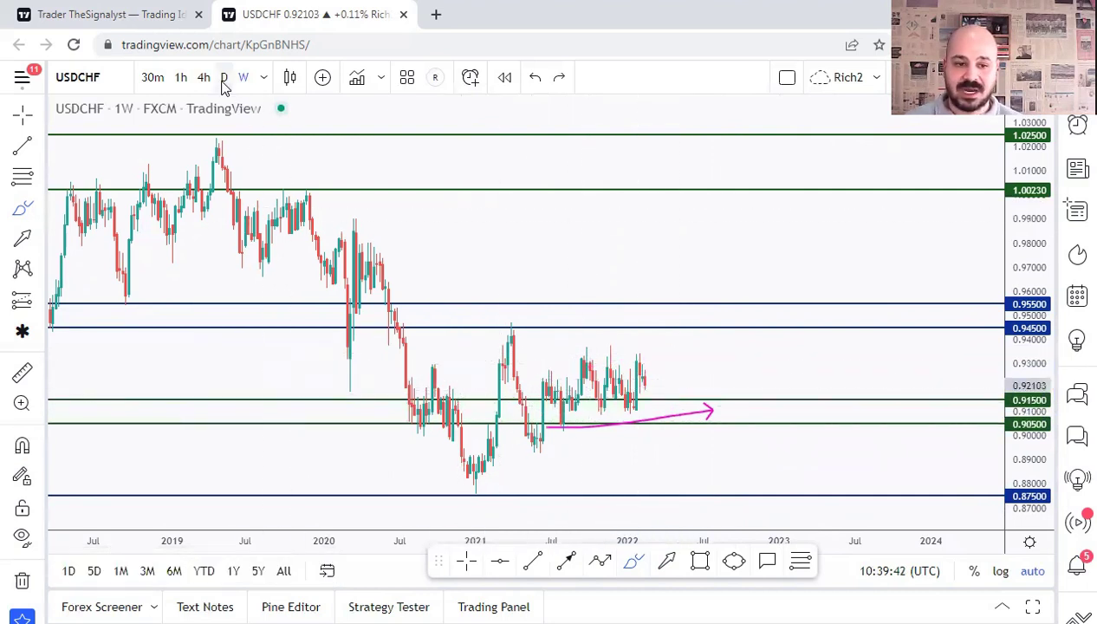
# - On the daily chart, draw a rising trend line from about 0.903 on 30 July 2021 to 0.919 on 15 July 2022
pyautogui.click(223, 78)
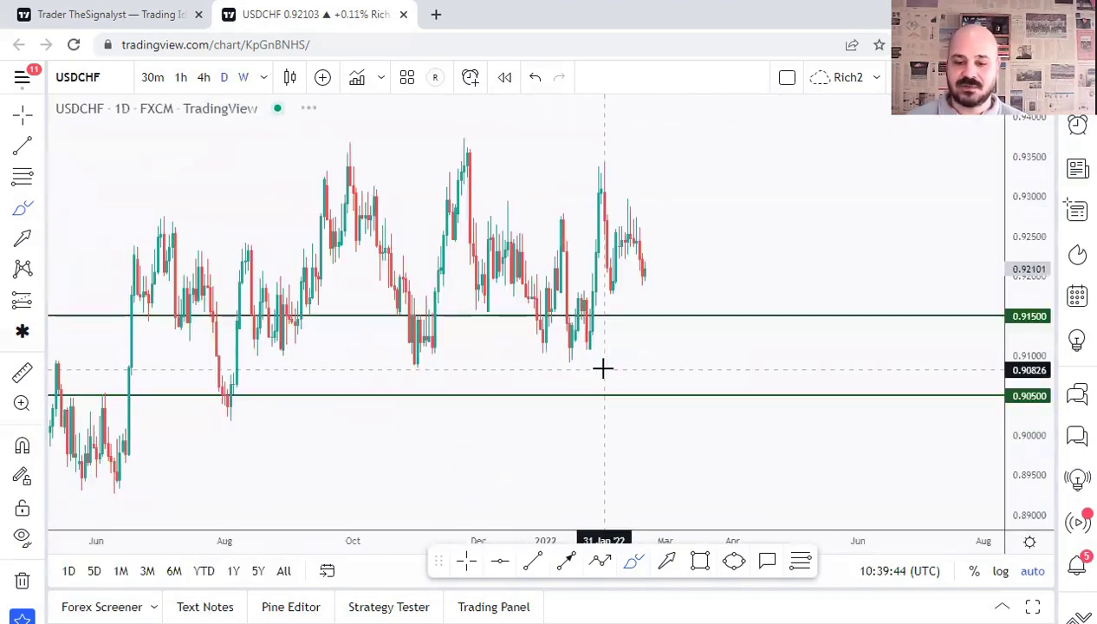
pyautogui.click(532, 560)
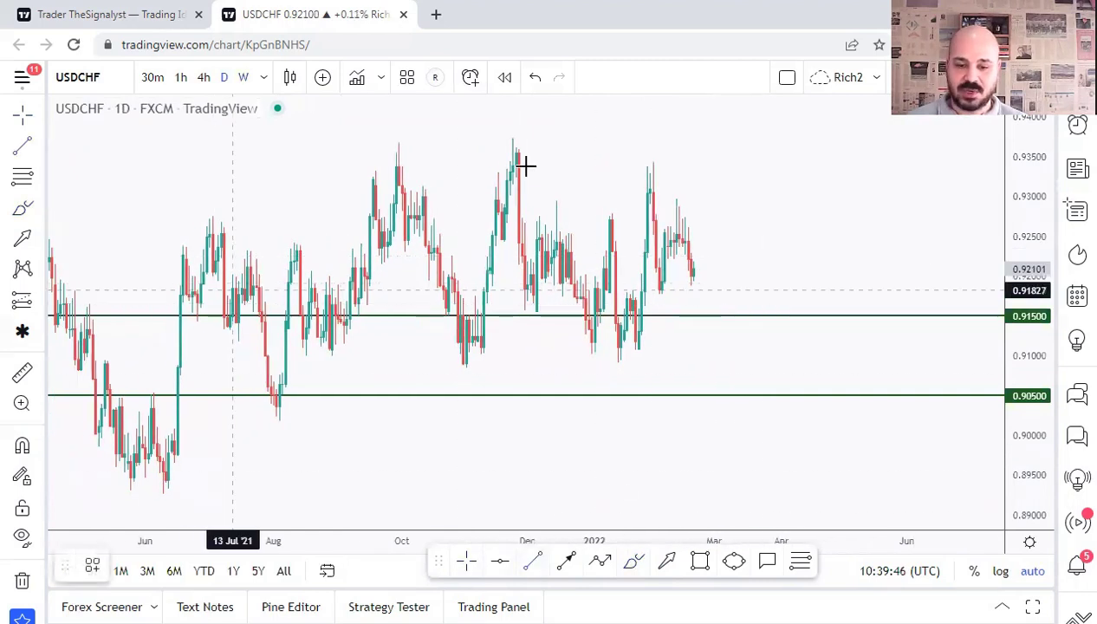
pyautogui.click(271, 414)
pyautogui.click(998, 284)
pyautogui.press('Escape')
# - Change the color of the rising trend line under the lows to dark red
pyautogui.click(563, 363)
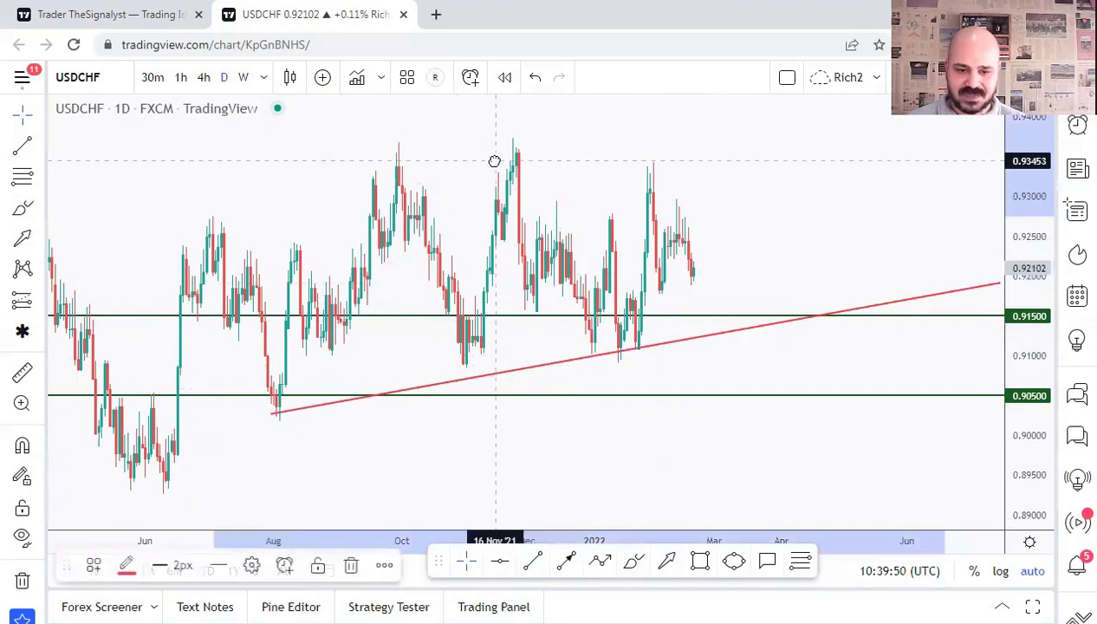
pyautogui.press('Escape')
pyautogui.click(564, 364)
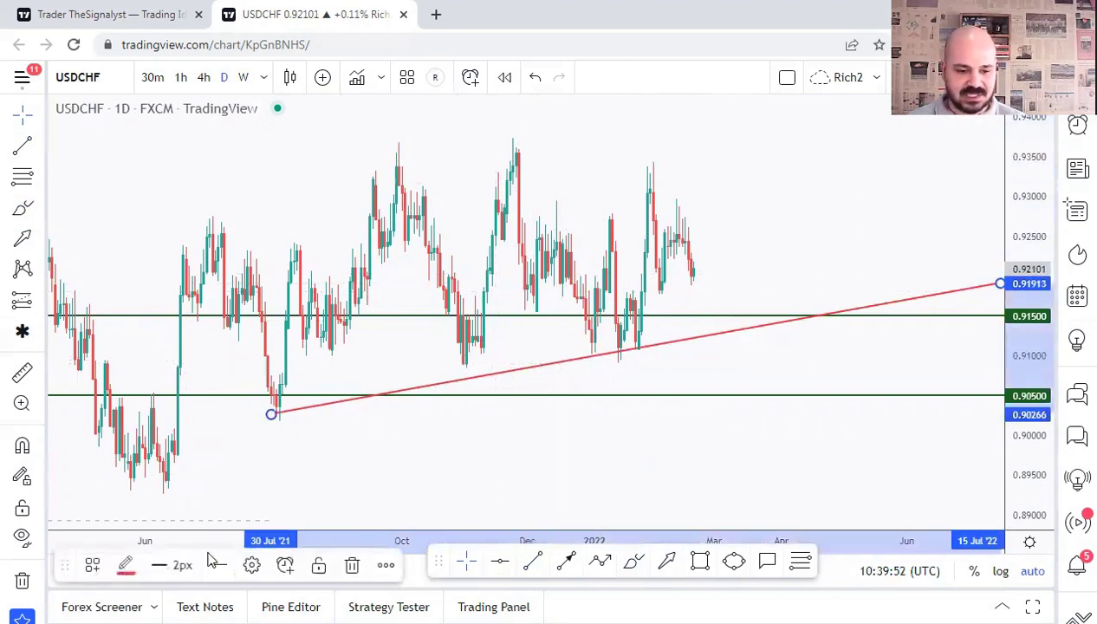
pyautogui.click(126, 564)
pyautogui.click(130, 514)
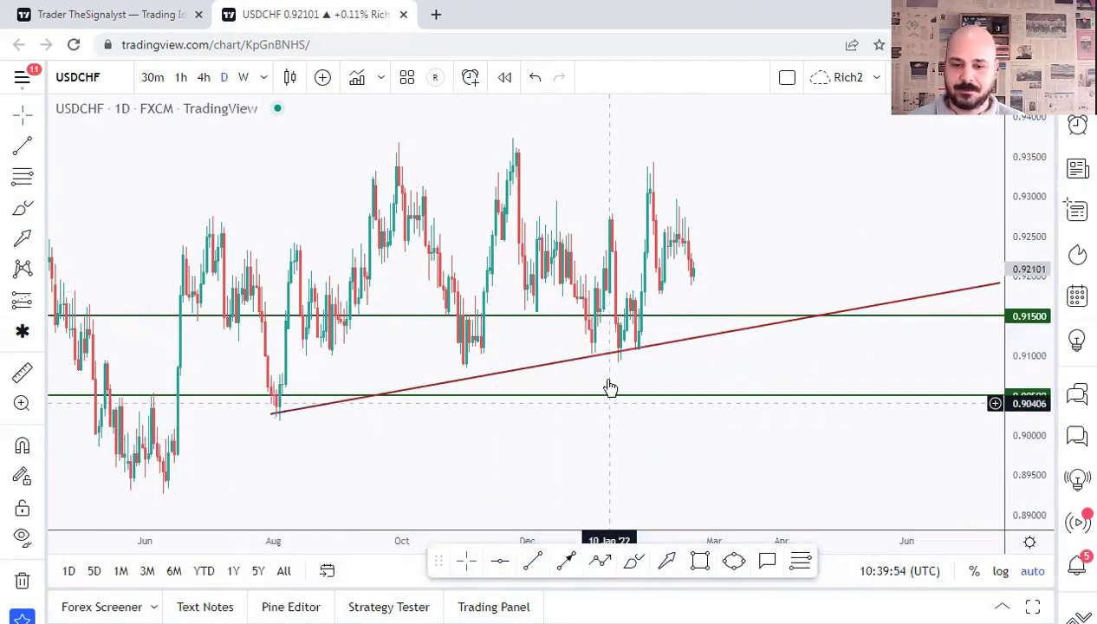
# - Duplicate the dark red trend line and place the parallel copy over the highs, from about 0.929 in June 2021 to 0.946 in May 2022
pyautogui.click(588, 364)
pyautogui.hotkey('ctrl', 'c')
pyautogui.hotkey('ctrl', 'v')
pyautogui.moveTo(675, 308); pyautogui.dragTo(569, 130)
pyautogui.scroll(-5, 563, 164)
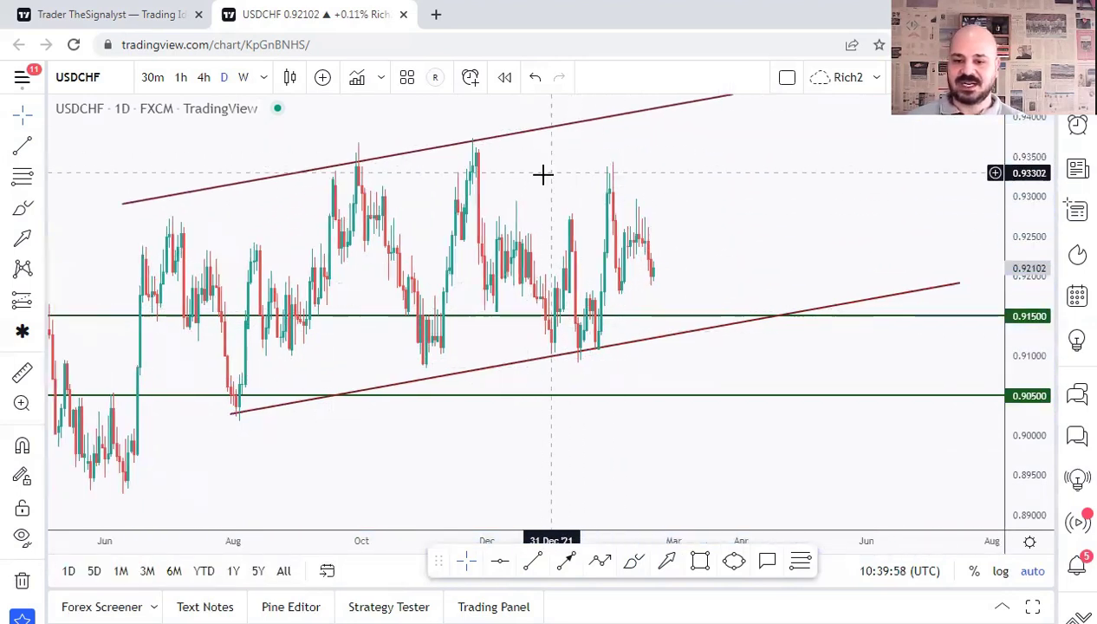
pyautogui.moveTo(825, 260); pyautogui.dragTo(752, 289)
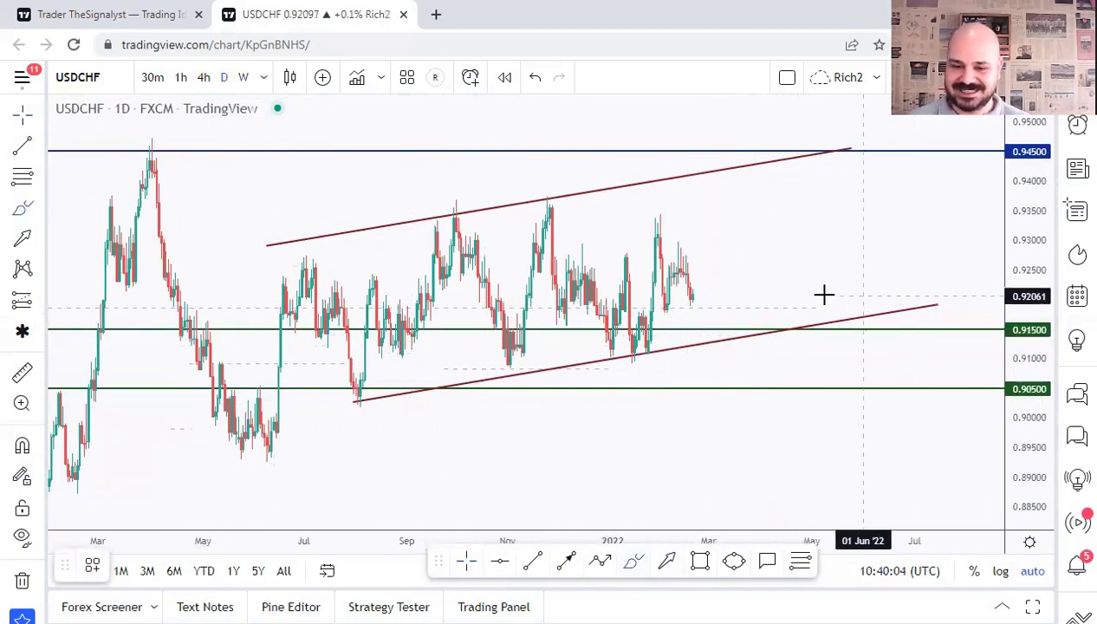
# - Sketch a box around the range between about 0.905 and 0.935 and a rise toward the upper channel line, and undo both
pyautogui.moveTo(286, 209)
pyautogui.mouseDown()
pyautogui.moveTo(749, 207)
pyautogui.moveTo(742, 384)
pyautogui.moveTo(394, 387)
pyautogui.moveTo(354, 213)
pyautogui.mouseUp()
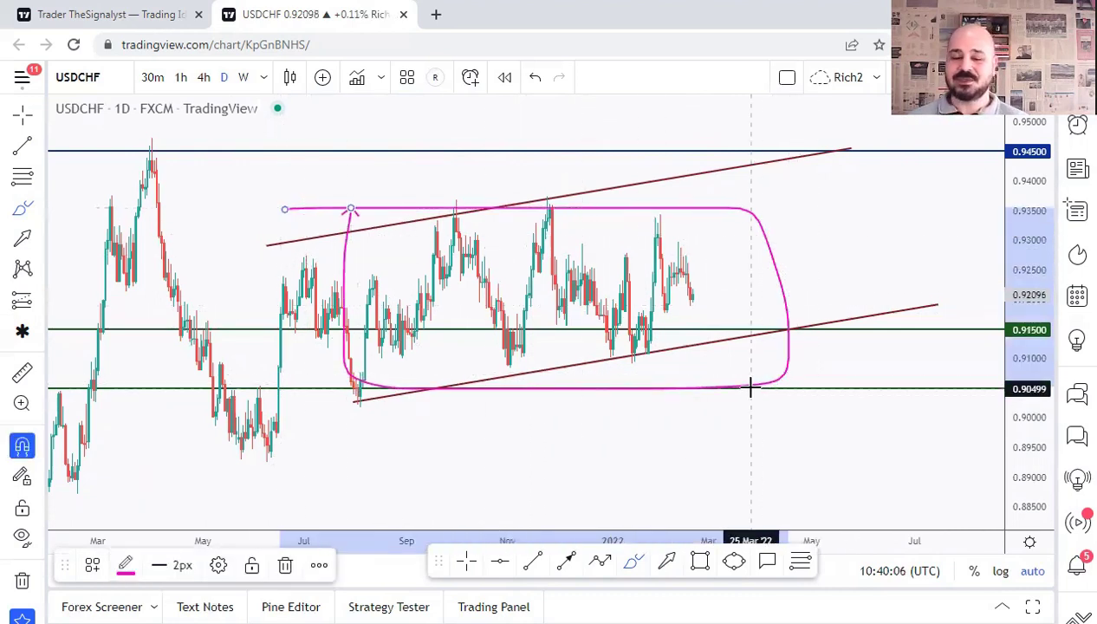
pyautogui.hotkey('ctrl', 'z')
pyautogui.moveTo(685, 258)
pyautogui.mouseDown()
pyautogui.moveTo(690, 294)
pyautogui.moveTo(747, 335)
pyautogui.moveTo(786, 173)
pyautogui.mouseUp()
pyautogui.hotkey('ctrl', 'z')
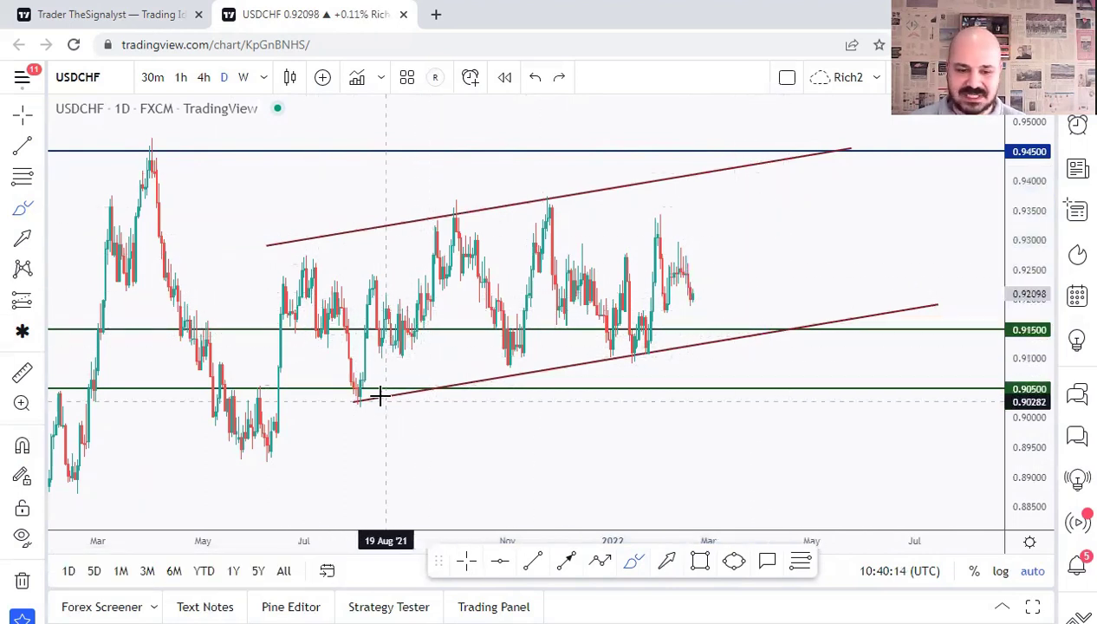
# - Sketch arrows along the price swings between the two channel lines from August 2021 to early 2022, and undo the last stroke
pyautogui.moveTo(362, 398); pyautogui.dragTo(495, 224)
pyautogui.moveTo(330, 316)
pyautogui.mouseDown()
pyautogui.moveTo(467, 212)
pyautogui.moveTo(509, 363)
pyautogui.mouseUp()
pyautogui.moveTo(486, 320); pyautogui.dragTo(533, 322)
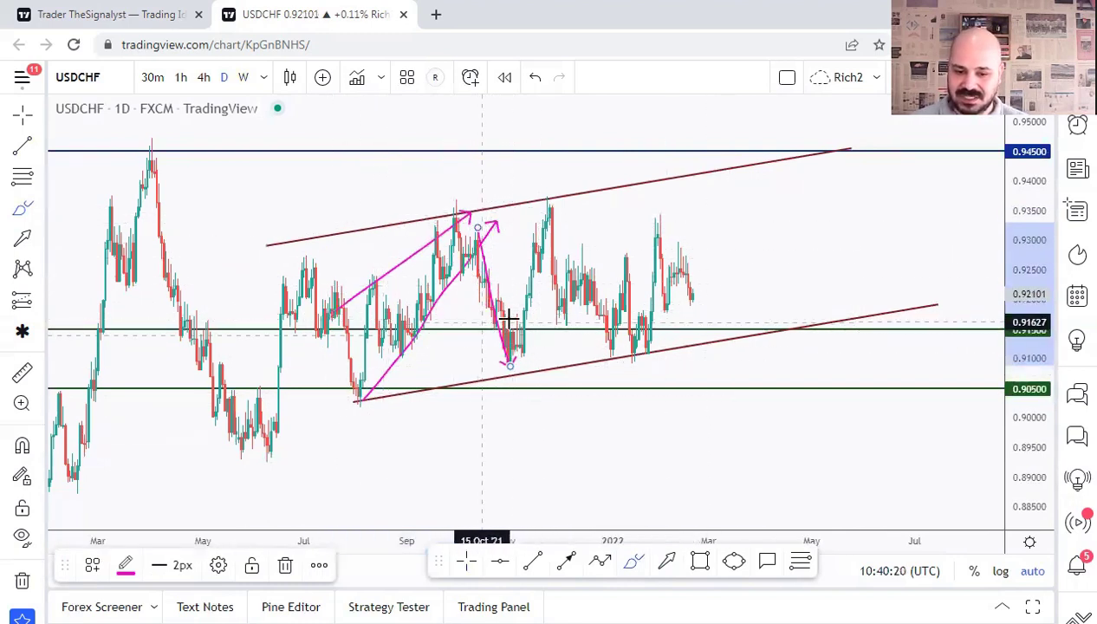
pyautogui.moveTo(513, 360); pyautogui.dragTo(551, 203)
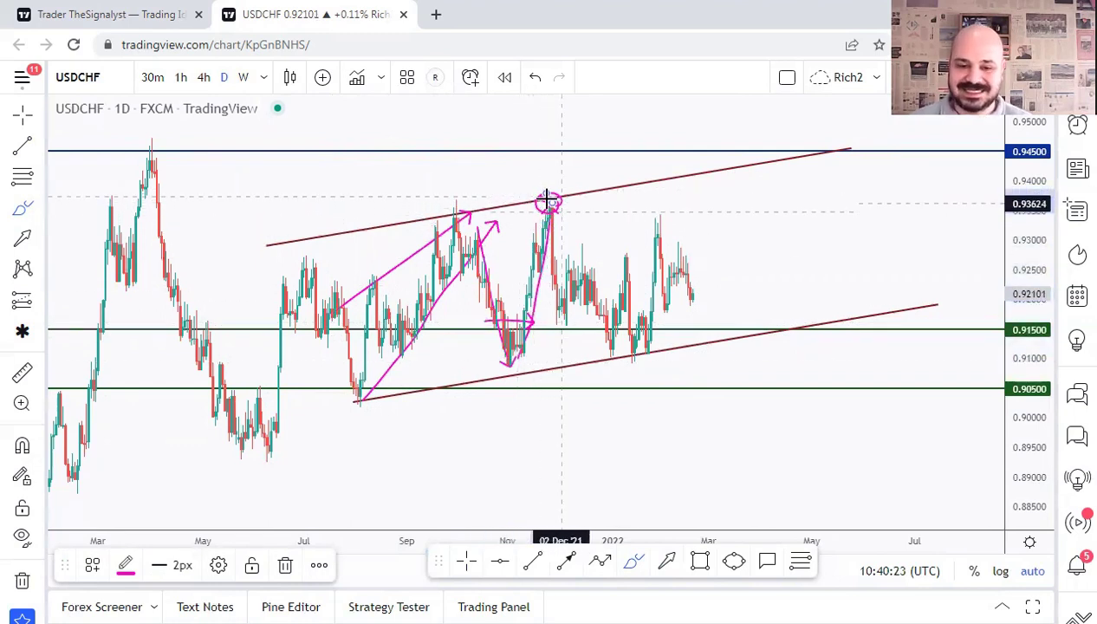
pyautogui.moveTo(441, 201)
pyautogui.mouseDown()
pyautogui.moveTo(548, 198)
pyautogui.moveTo(614, 358)
pyautogui.moveTo(663, 319)
pyautogui.moveTo(661, 218)
pyautogui.moveTo(696, 237)
pyautogui.moveTo(702, 301)
pyautogui.mouseUp()
pyautogui.hotkey('ctrl', 'z')
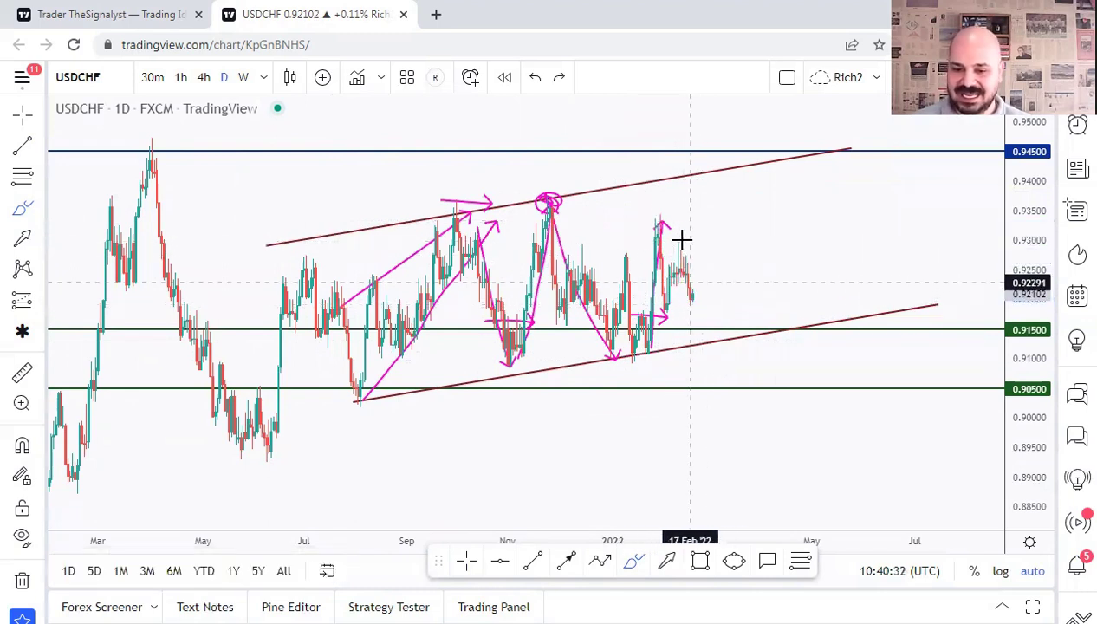
# - Sketch a narrowing pullback to the lower channel line and a rally to about 0.943 at the upper line, and undo the strokes
pyautogui.moveTo(655, 220)
pyautogui.mouseDown()
pyautogui.moveTo(726, 305)
pyautogui.moveTo(731, 331)
pyautogui.mouseUp()
pyautogui.moveTo(693, 287)
pyautogui.mouseDown()
pyautogui.moveTo(732, 306)
pyautogui.moveTo(759, 286)
pyautogui.mouseUp()
pyautogui.moveTo(758, 188); pyautogui.dragTo(763, 166)
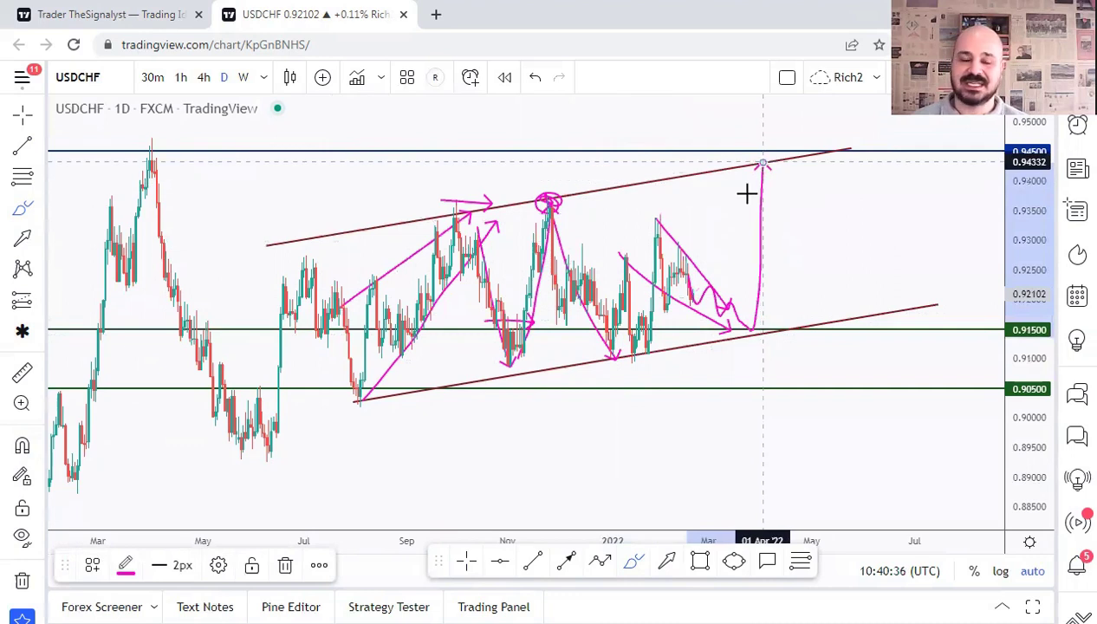
pyautogui.hotkey('ctrl', 'z')
pyautogui.hotkey('ctrl', 'z')
pyautogui.hotkey('ctrl', 'z')
pyautogui.hotkey('ctrl', 'z')
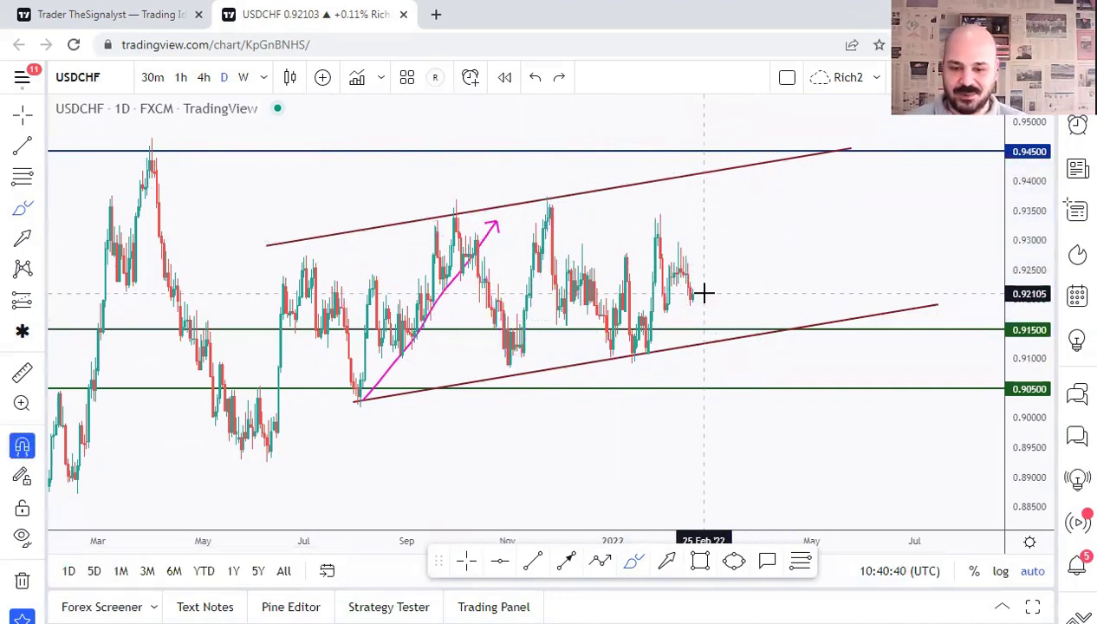
# - Sketch a price decline from the latest candle through the lower channel line, and undo the remaining sketches
pyautogui.moveTo(693, 291)
pyautogui.mouseDown()
pyautogui.moveTo(733, 457)
pyautogui.moveTo(776, 345)
pyautogui.moveTo(766, 325)
pyautogui.moveTo(806, 374)
pyautogui.moveTo(833, 496)
pyautogui.mouseUp()
pyautogui.hotkey('ctrl', 'z')
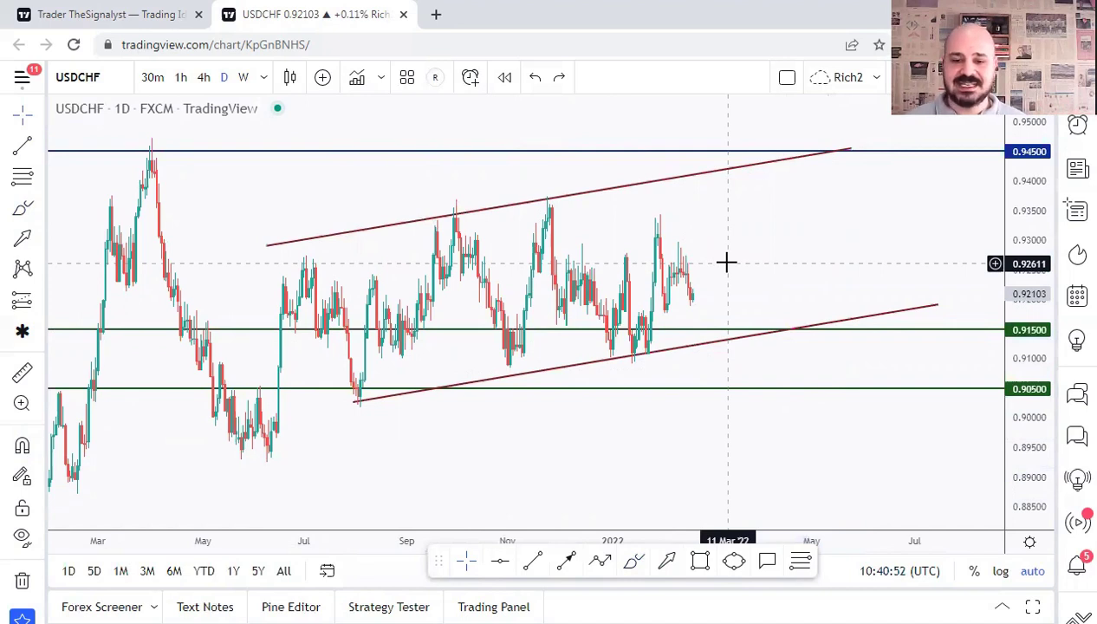
# - Limit the lower channel line's visibility to 15–59 minutes, 1–4 hours and 1–366 days
pyautogui.click(776, 331)
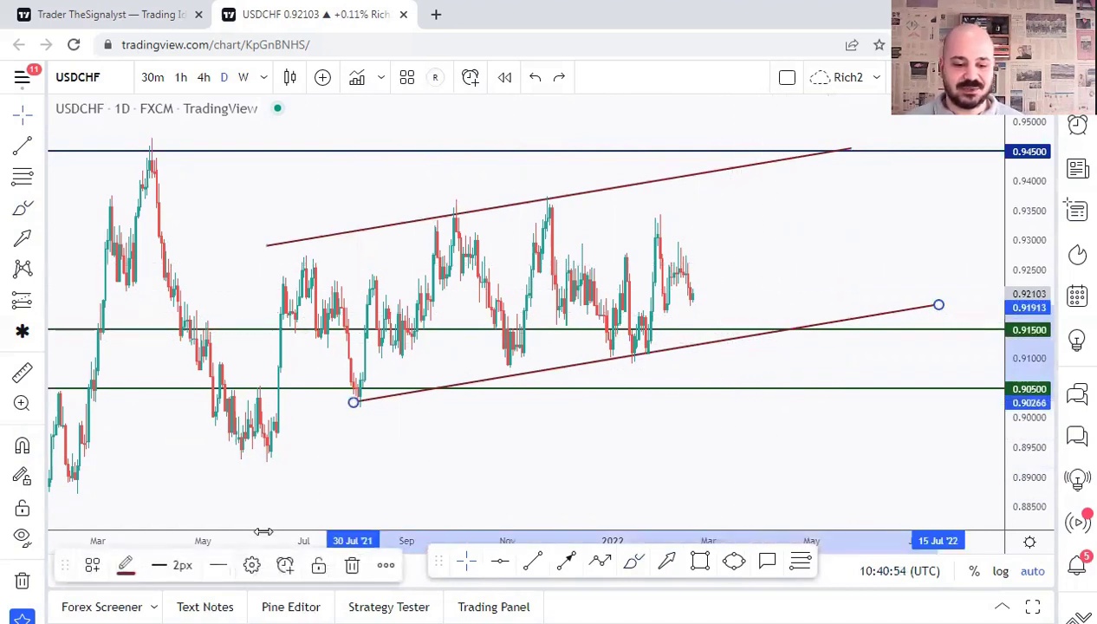
pyautogui.click(253, 565)
pyautogui.click(628, 276)
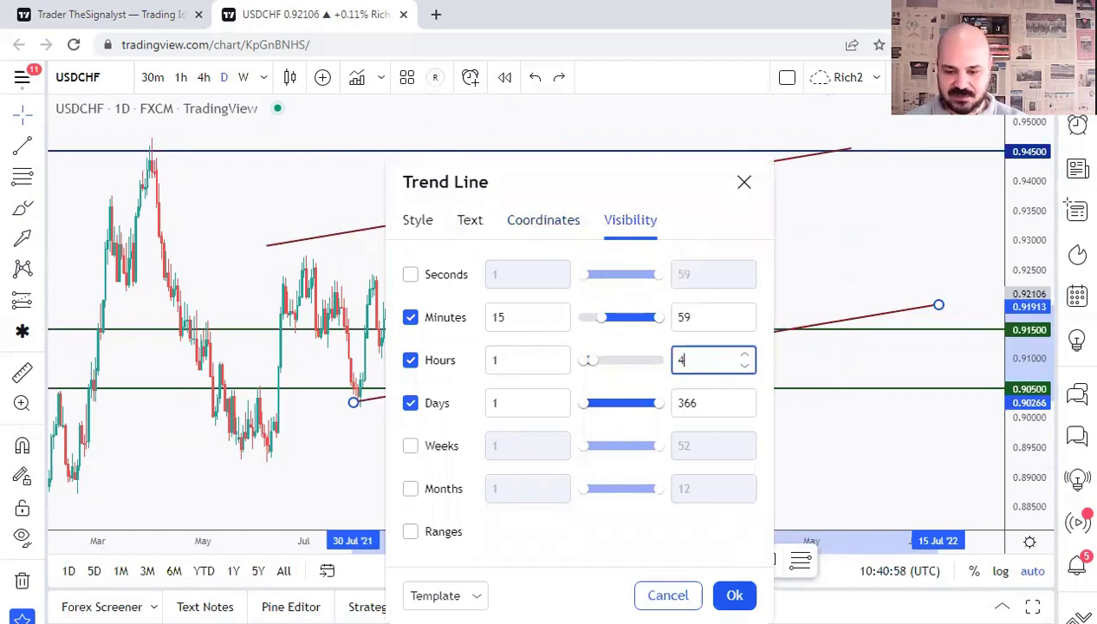
pyautogui.press('Return')
# - Limit the upper channel line's visibility to 15–59 minutes, 1–4 hours and 1–366 days
pyautogui.click(651, 184)
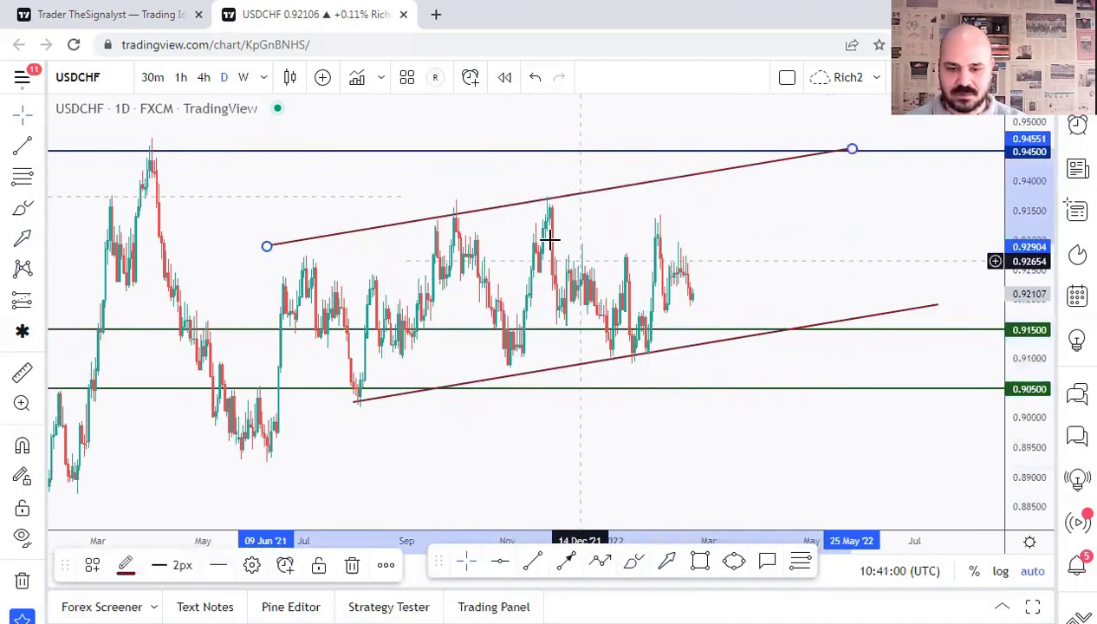
pyautogui.doubleClick(569, 199)
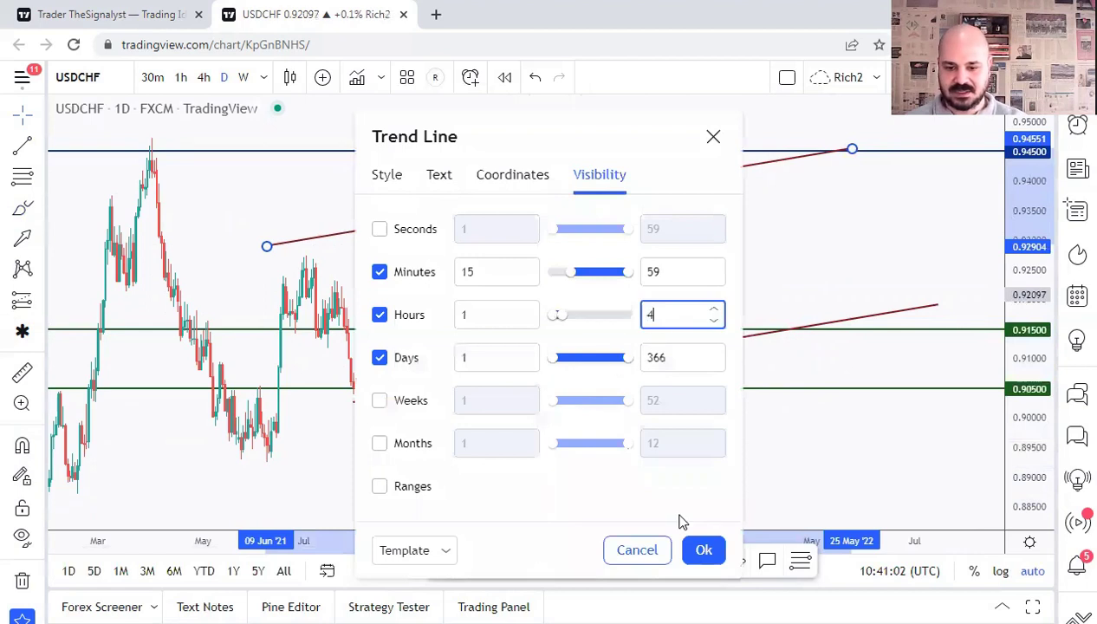
pyautogui.write('4')
pyautogui.click(703, 549)
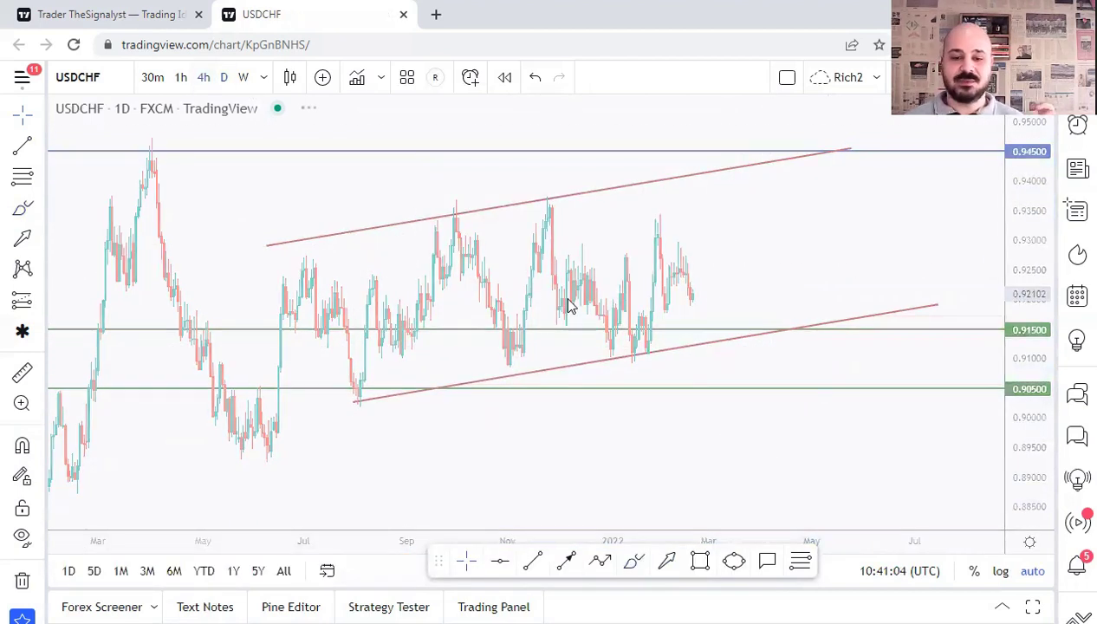
# - Switch the USDCHF chart to the 4-hour timeframe, showing the latest candles with free space after them
pyautogui.write('4h')
pyautogui.press('Return')
pyautogui.scroll(-3, 695, 206)
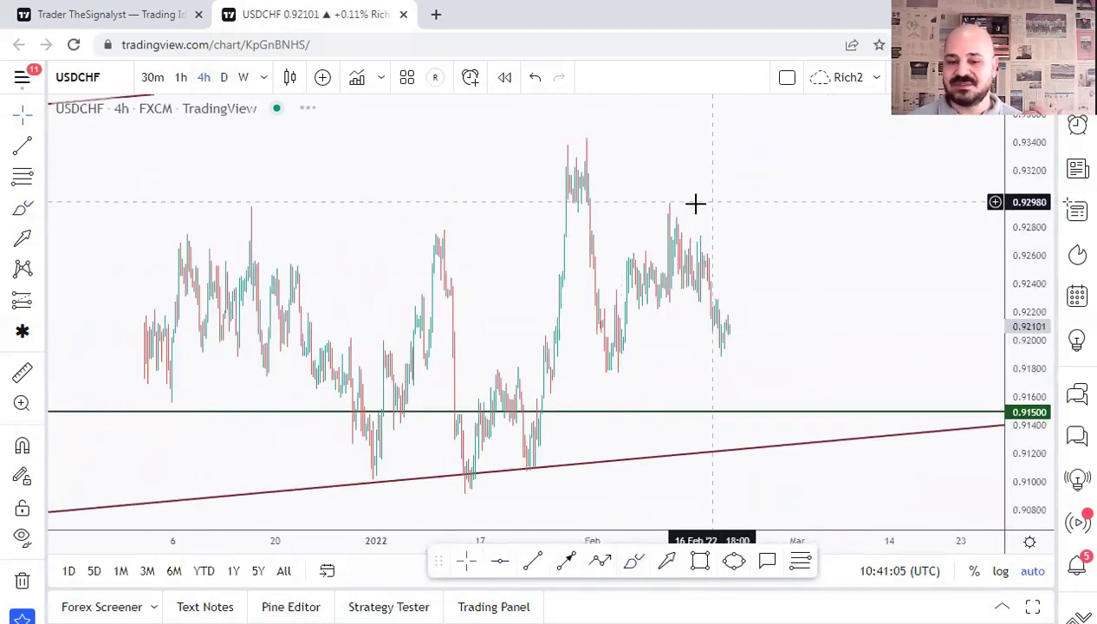
pyautogui.moveTo(681, 288); pyautogui.dragTo(644, 234)
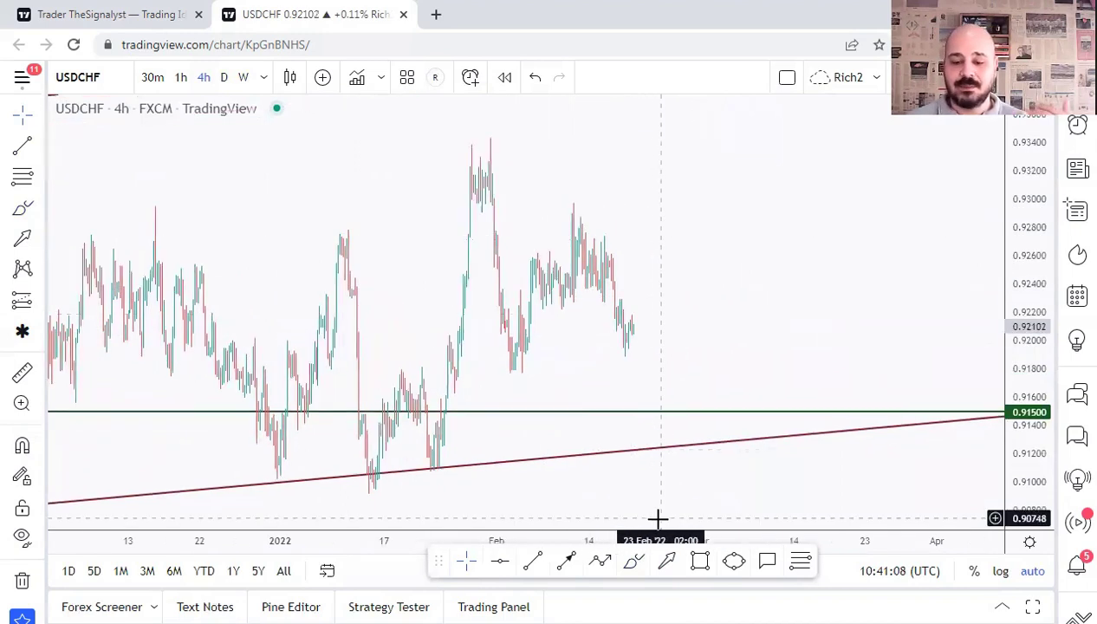
# - Sketch a decline into the area between 0.91500 and the lower channel line, circle that area, and undo both strokes
pyautogui.click(635, 562)
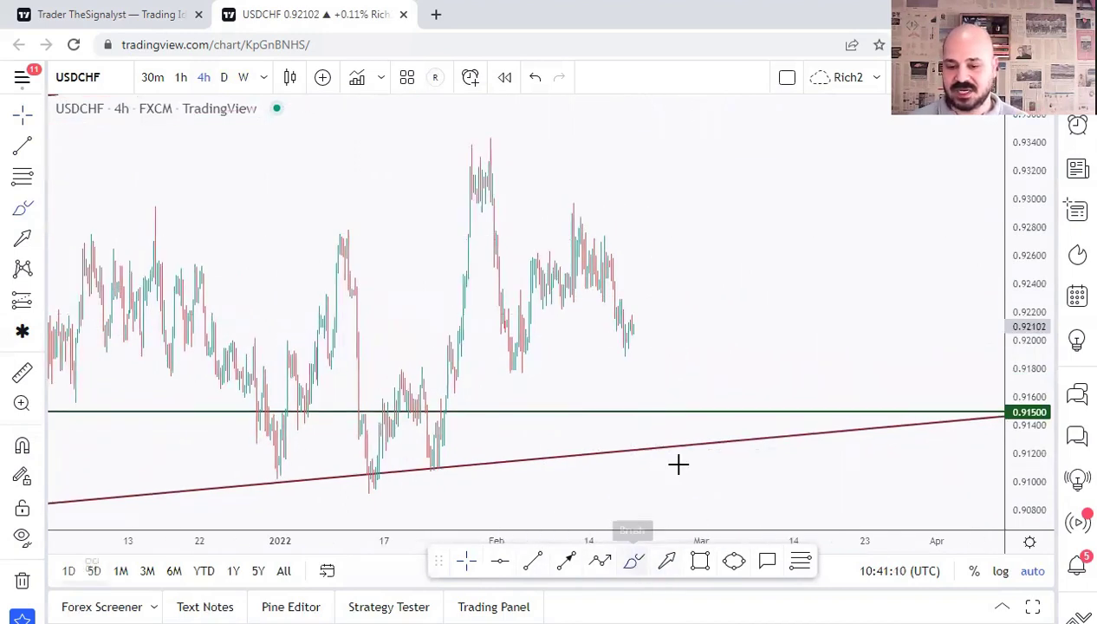
pyautogui.moveTo(655, 378); pyautogui.dragTo(738, 428)
pyautogui.moveTo(707, 365)
pyautogui.mouseDown()
pyautogui.moveTo(752, 368)
pyautogui.moveTo(711, 367)
pyautogui.mouseUp()
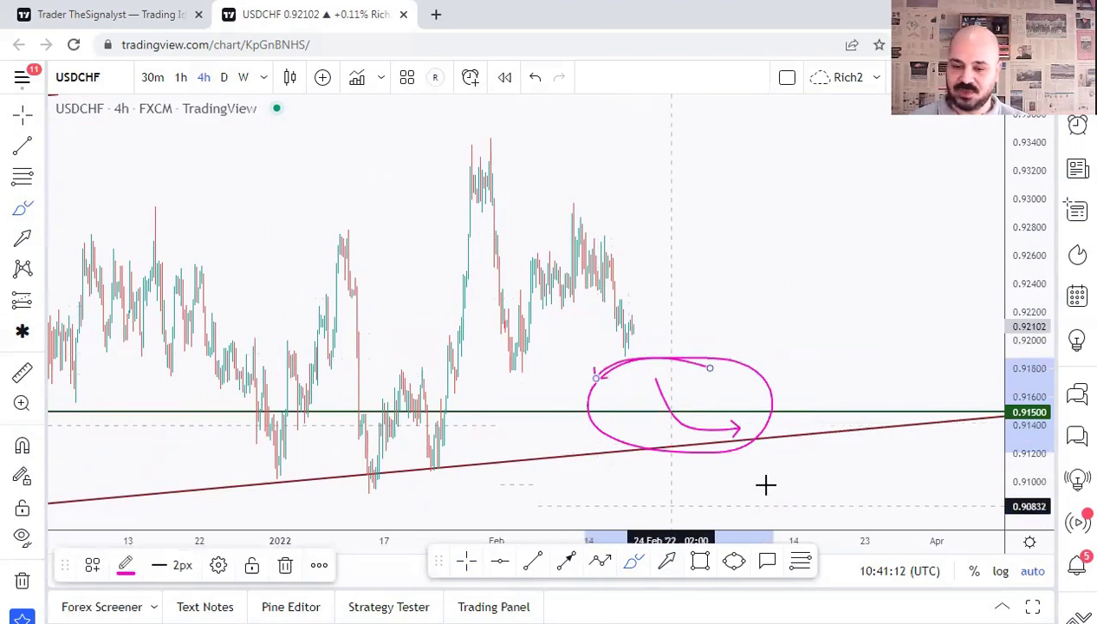
pyautogui.hotkey('ctrl', 'z')
pyautogui.hotkey('ctrl', 'z')
# - Sketch a zigzag decline from mid-February slightly below the lower channel line and a rally to about 0.931, and undo the stroke
pyautogui.moveTo(599, 227)
pyautogui.mouseDown()
pyautogui.moveTo(626, 320)
pyautogui.moveTo(705, 313)
pyautogui.moveTo(758, 426)
pyautogui.mouseUp()
pyautogui.moveTo(786, 355)
pyautogui.mouseDown()
pyautogui.moveTo(835, 447)
pyautogui.moveTo(895, 490)
pyautogui.moveTo(945, 178)
pyautogui.mouseUp()
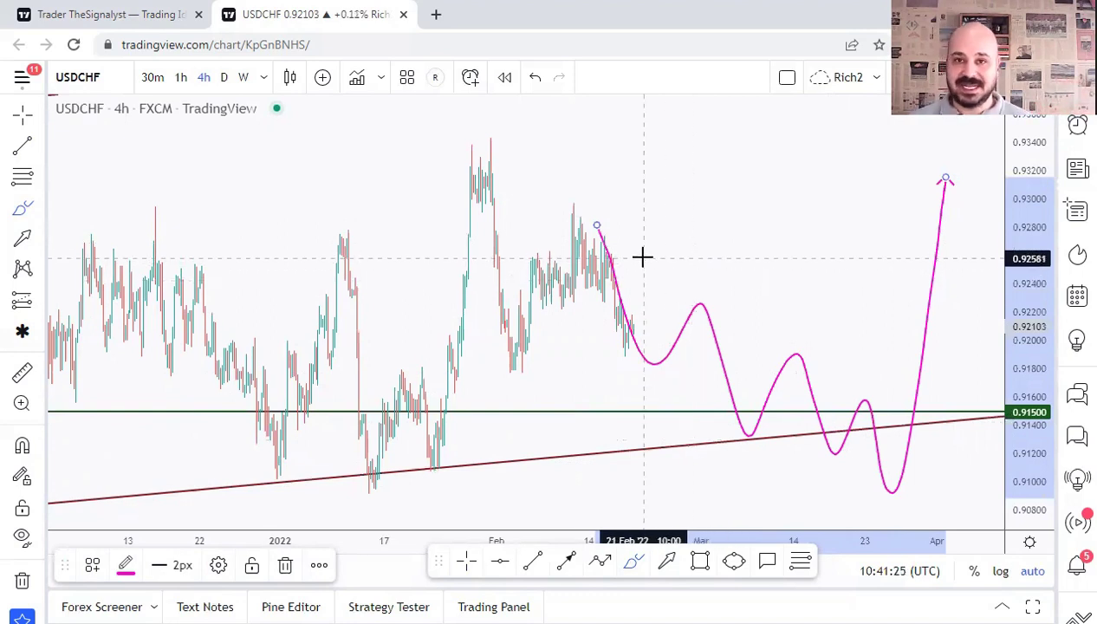
pyautogui.hotkey('ctrl', 'z')
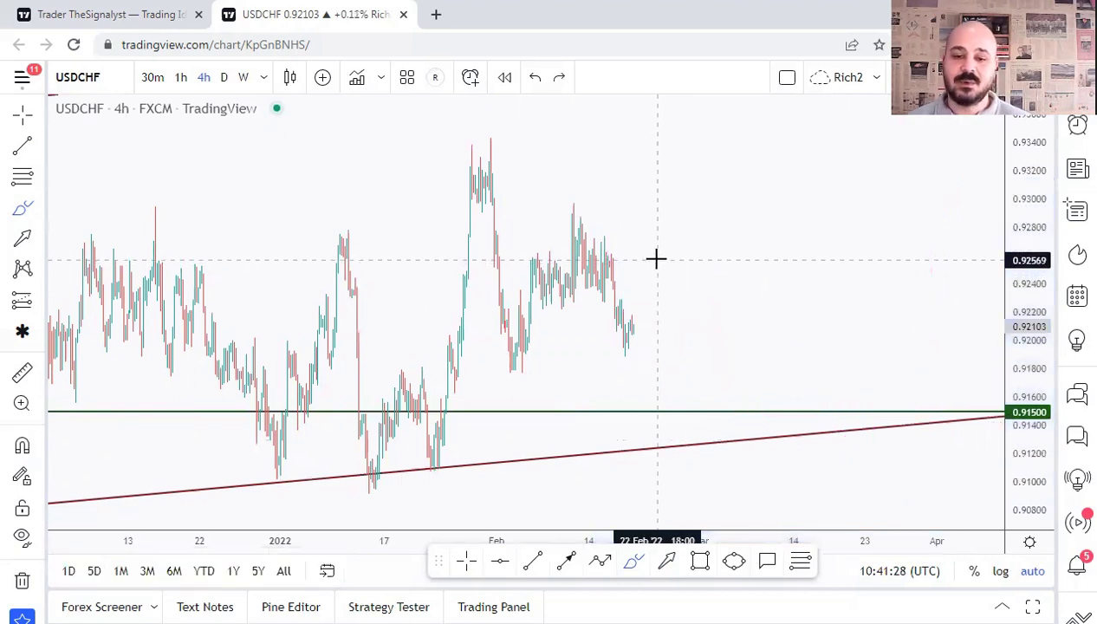
# - Draw a falling trend line from the 31 January 2022 peak at about 0.9346 to the lower channel line near 0.9137, and colour it red
pyautogui.scroll(2, 649, 265)
pyautogui.scroll(2, 641, 273)
pyautogui.hscroll(-3, 697, 277)
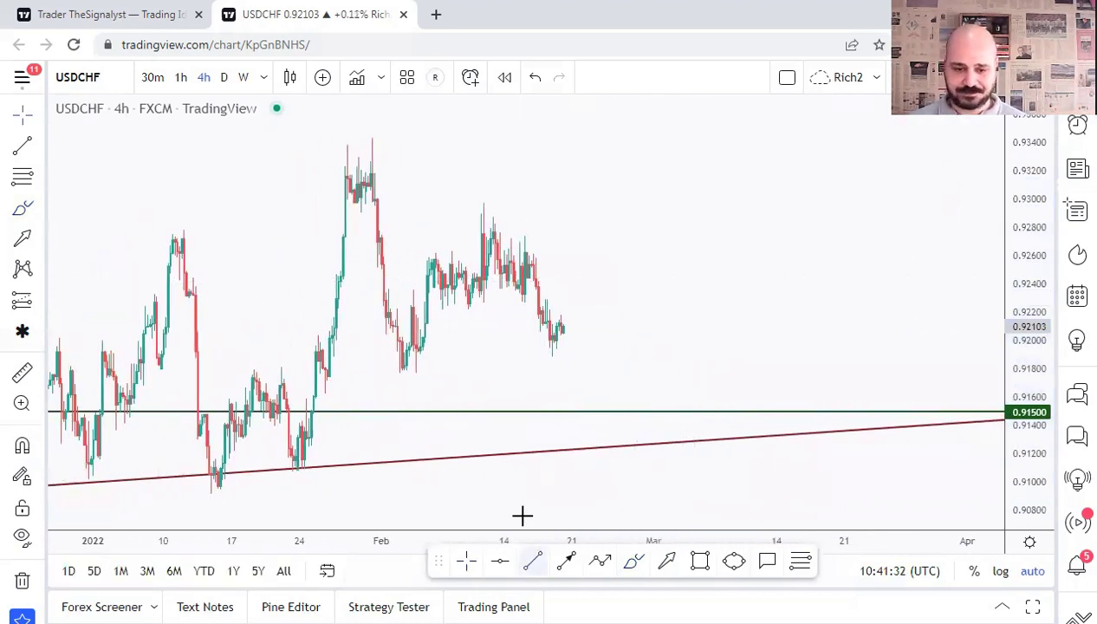
pyautogui.click(372, 137)
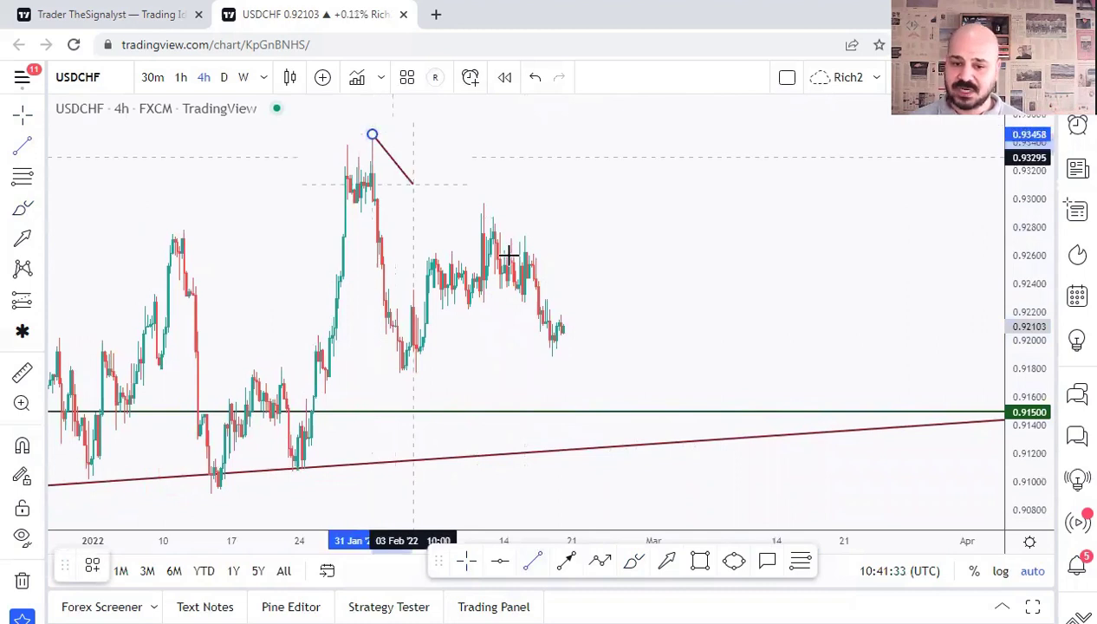
pyautogui.click(814, 430)
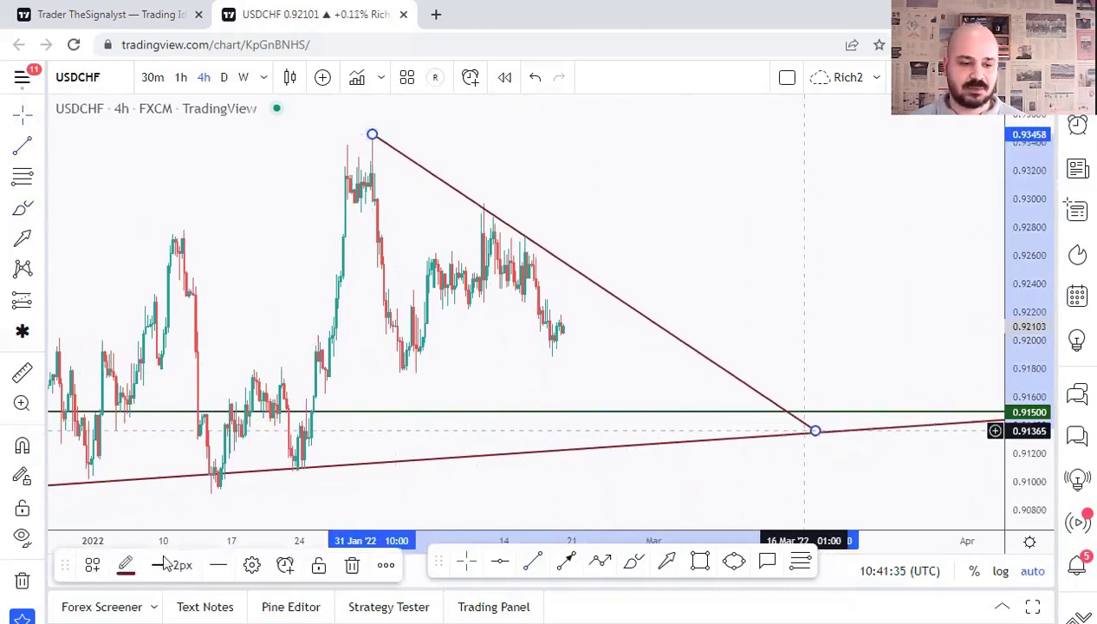
pyautogui.click(632, 240)
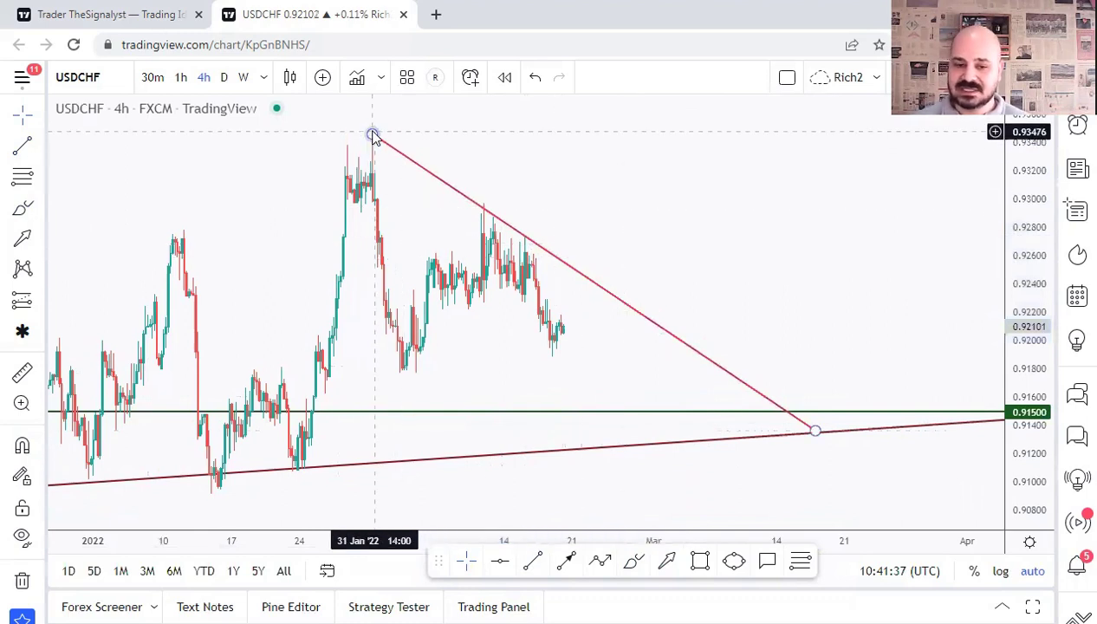
# - Sketch a rally arrow from the mid-January low and level arrows at the late January and mid-February highs and the early February low
pyautogui.click(633, 561)
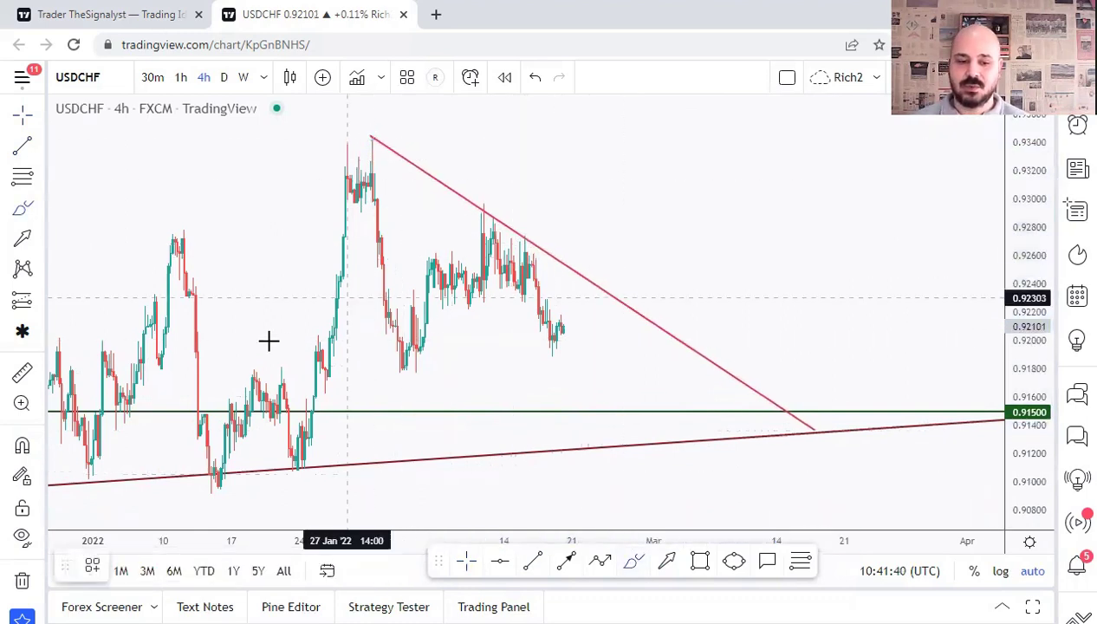
pyautogui.moveTo(217, 476)
pyautogui.mouseDown()
pyautogui.moveTo(363, 160)
pyautogui.moveTo(389, 302)
pyautogui.moveTo(441, 299)
pyautogui.mouseUp()
pyautogui.moveTo(463, 230); pyautogui.dragTo(551, 363)
pyautogui.hotkey('ctrl', 'z')
pyautogui.moveTo(343, 134); pyautogui.dragTo(448, 141)
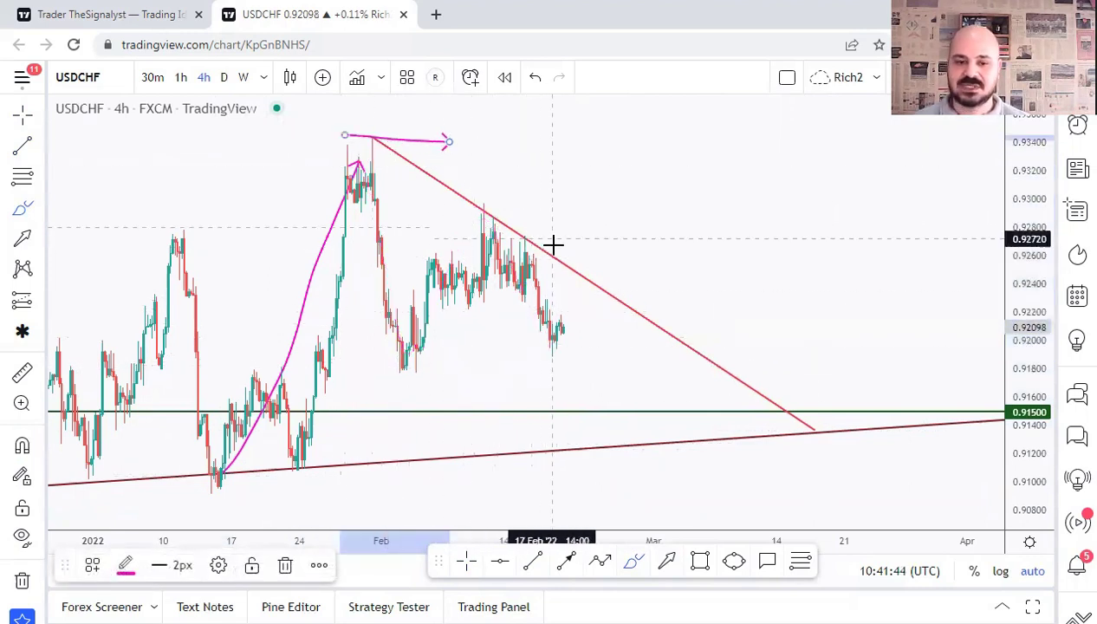
pyautogui.moveTo(444, 197); pyautogui.dragTo(596, 208)
pyautogui.moveTo(364, 373); pyautogui.dragTo(461, 373)
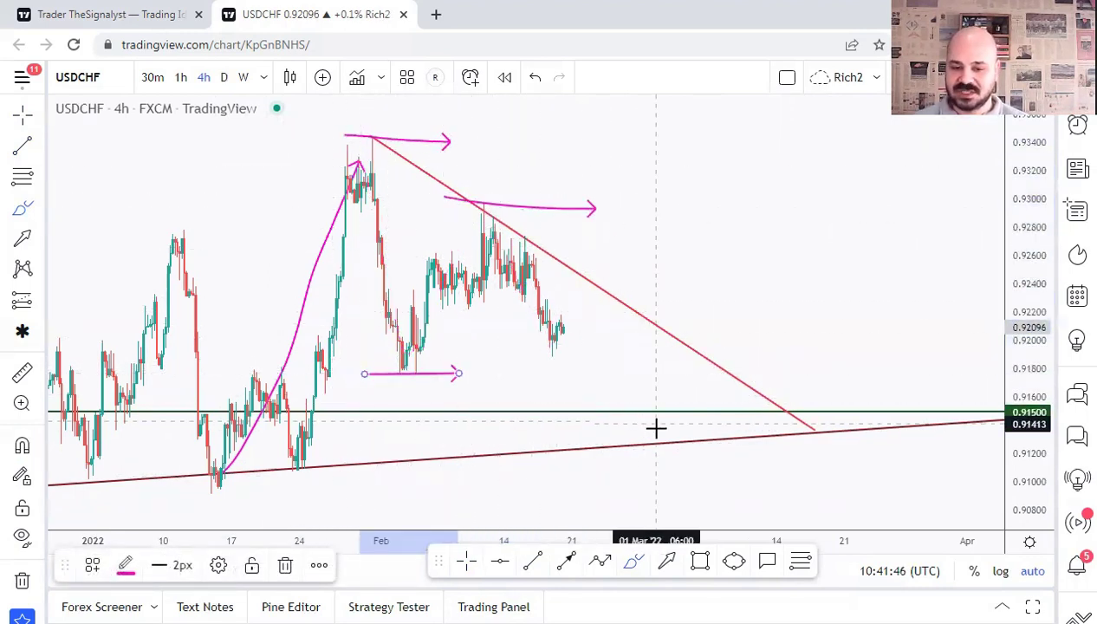
# - Sketch a decline from the latest candle with an arrow toward the lower channel line, and undo all sketched arrows
pyautogui.moveTo(556, 324)
pyautogui.mouseDown()
pyautogui.moveTo(598, 429)
pyautogui.moveTo(675, 441)
pyautogui.mouseUp()
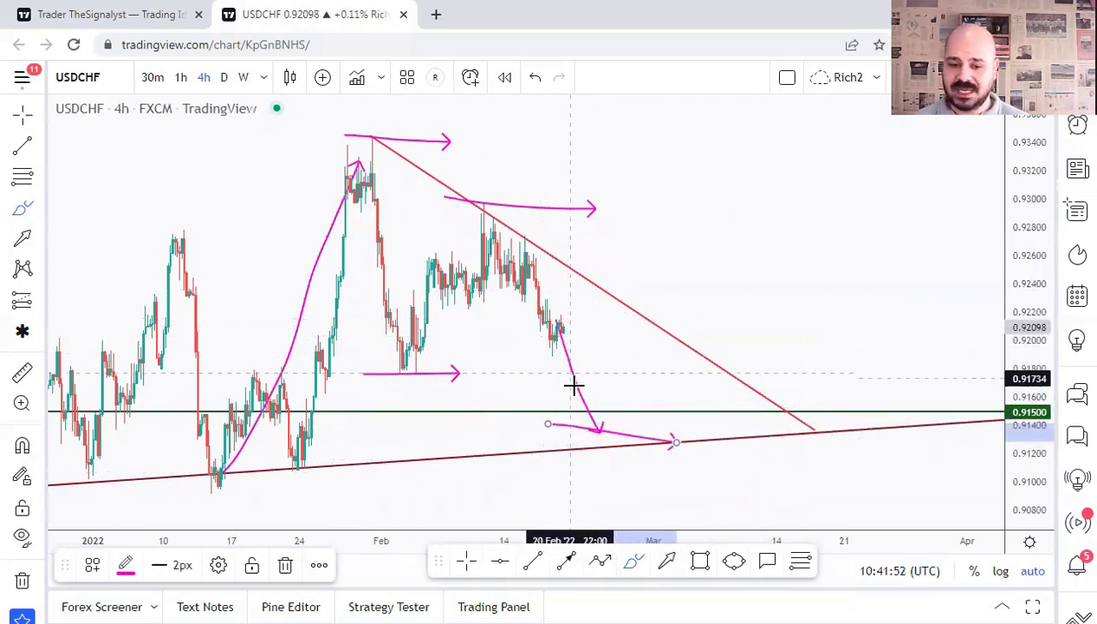
pyautogui.hotkey('ctrl', 'z')
pyautogui.hotkey('ctrl', 'z')
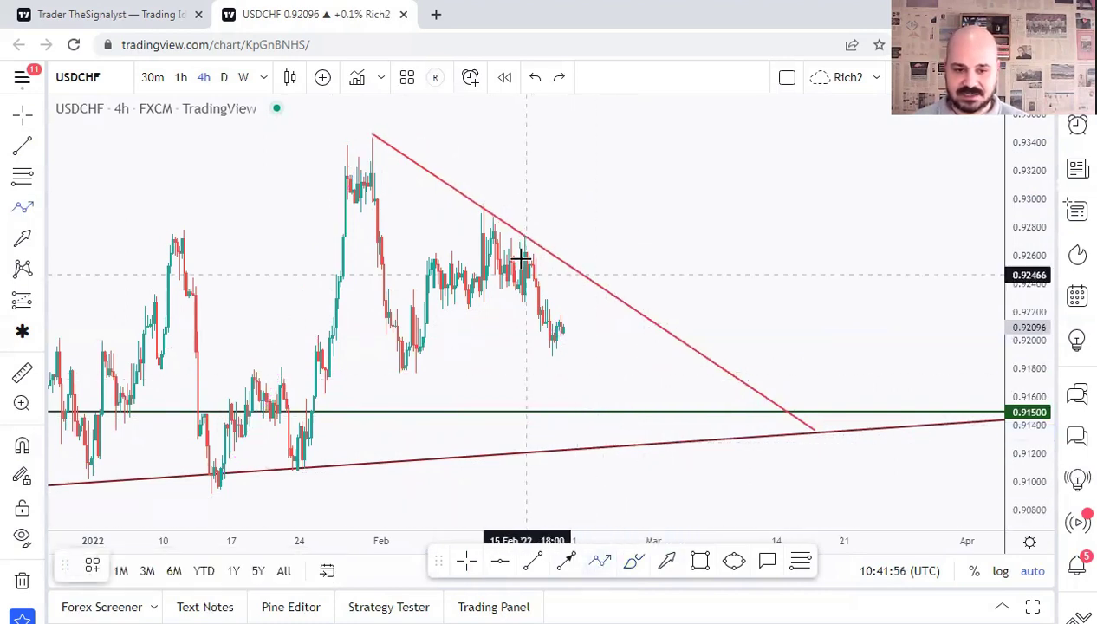
# - Draw a W-shaped path from the latest candle to about 0.9142, up to the falling trend line, back to 0.9142, and up to about 0.9227
pyautogui.click(377, 139)
pyautogui.click(652, 587)
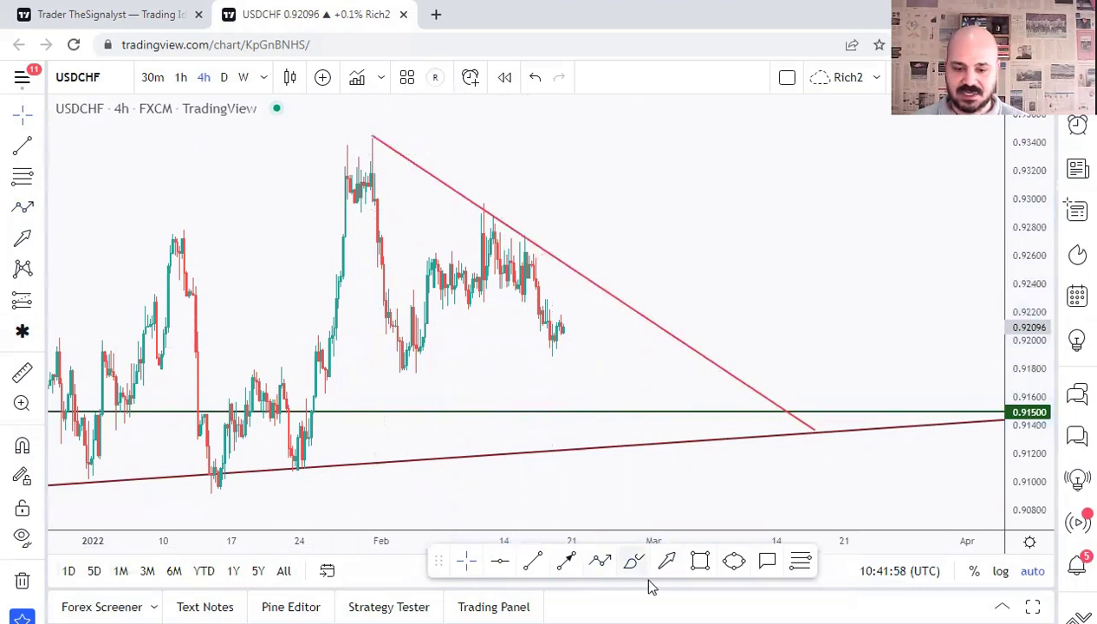
pyautogui.click(561, 320)
pyautogui.click(591, 422)
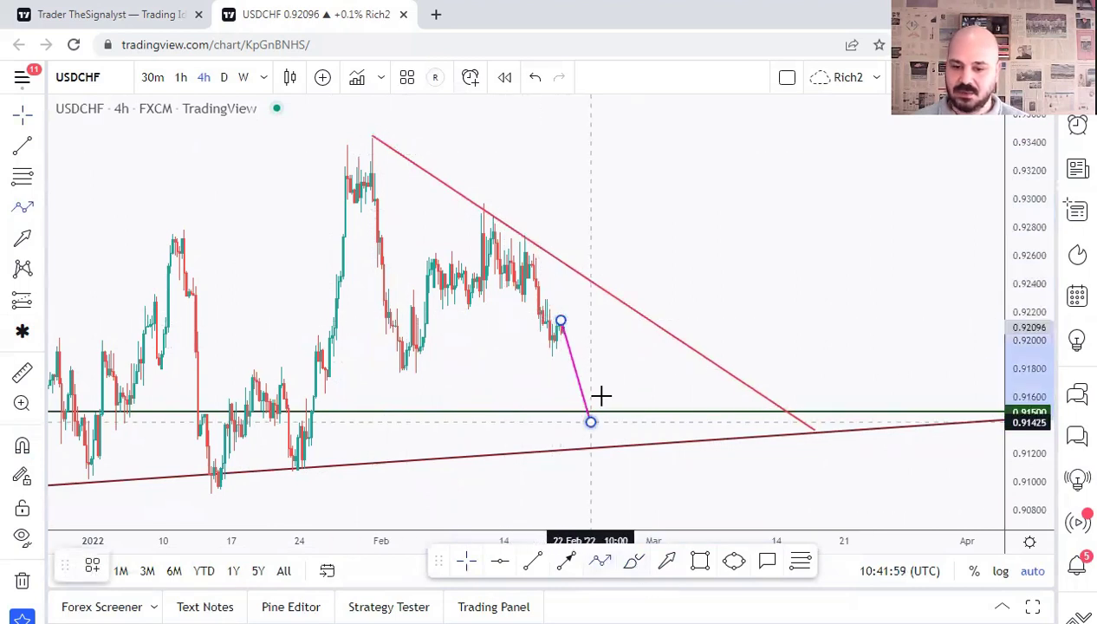
pyautogui.click(665, 330)
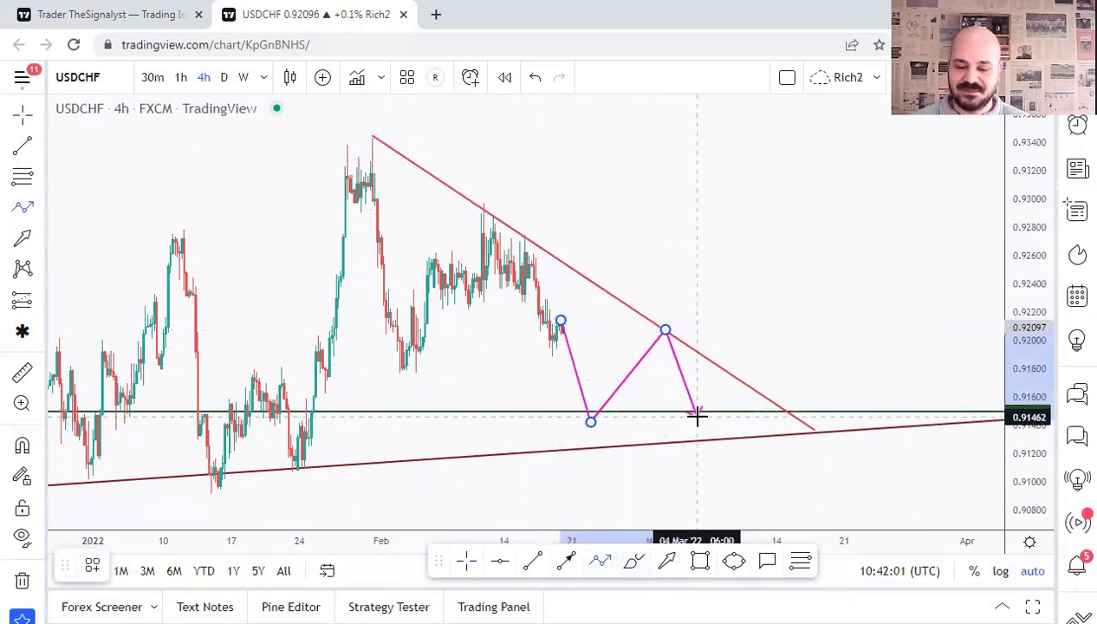
pyautogui.click(699, 420)
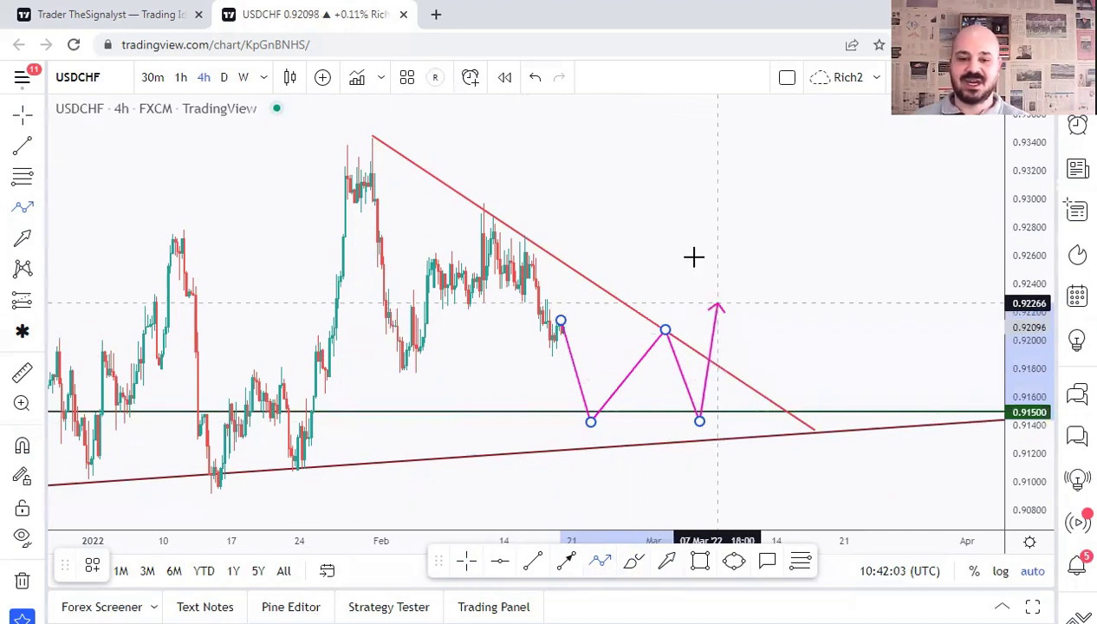
# - Draw a thin rectangle at about 0.9208, extending from the W path's middle peak past its final rise
pyautogui.hotkey('alt', 'shift', 'r')
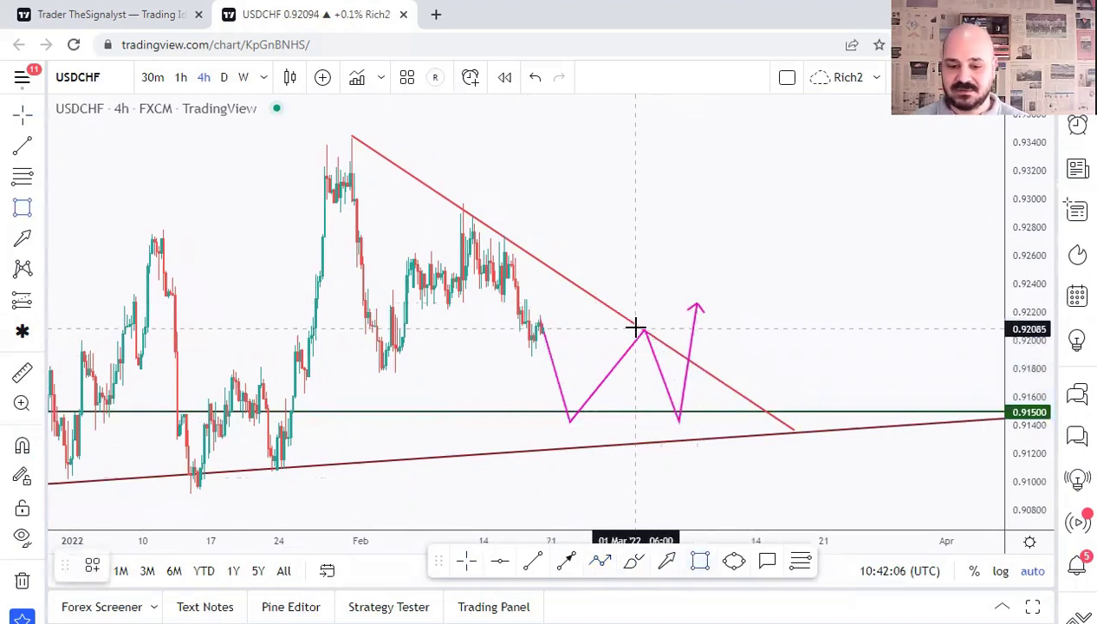
pyautogui.click(637, 331)
pyautogui.click(745, 334)
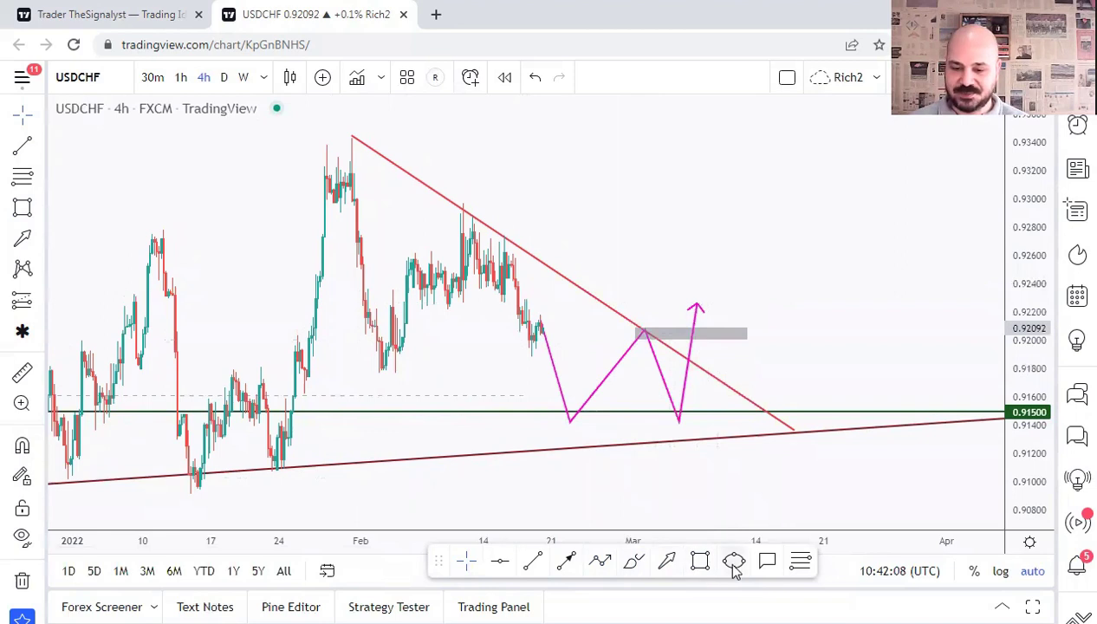
# - Add a callout reading TRIGGER that points at the path's final rise above the grey zone
pyautogui.click(767, 561)
pyautogui.click(698, 317)
pyautogui.click(790, 290)
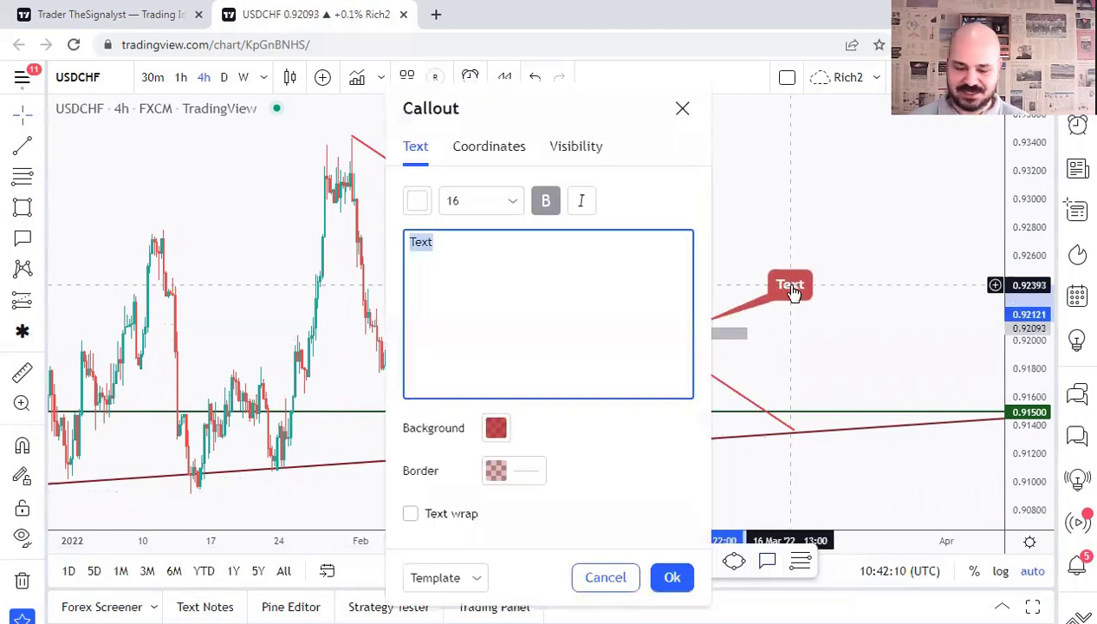
pyautogui.write('TRIGGER')
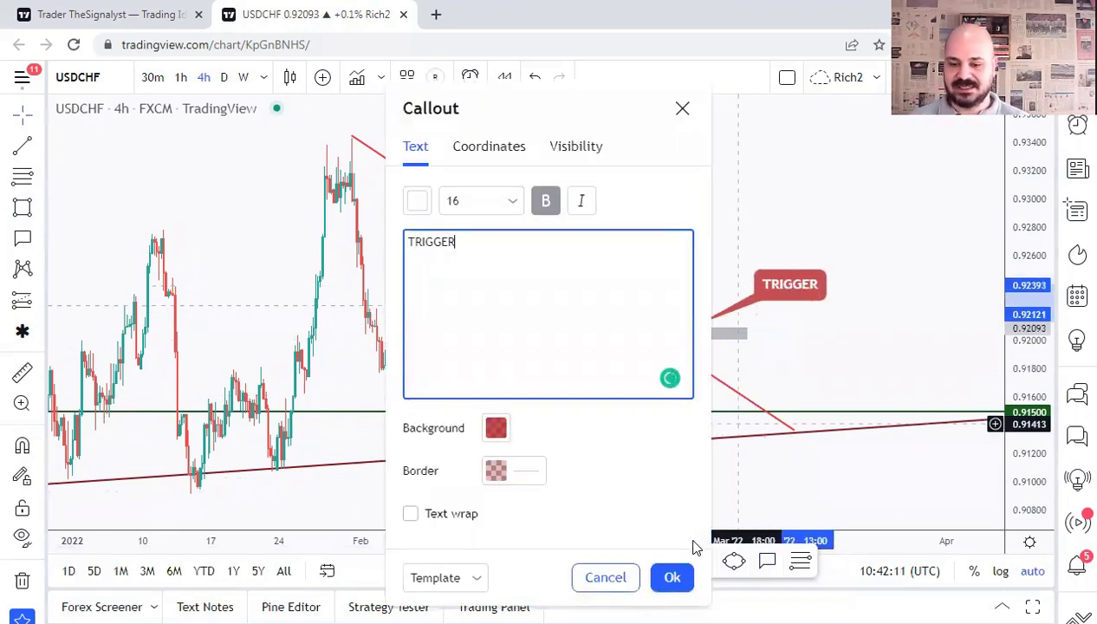
pyautogui.click(672, 576)
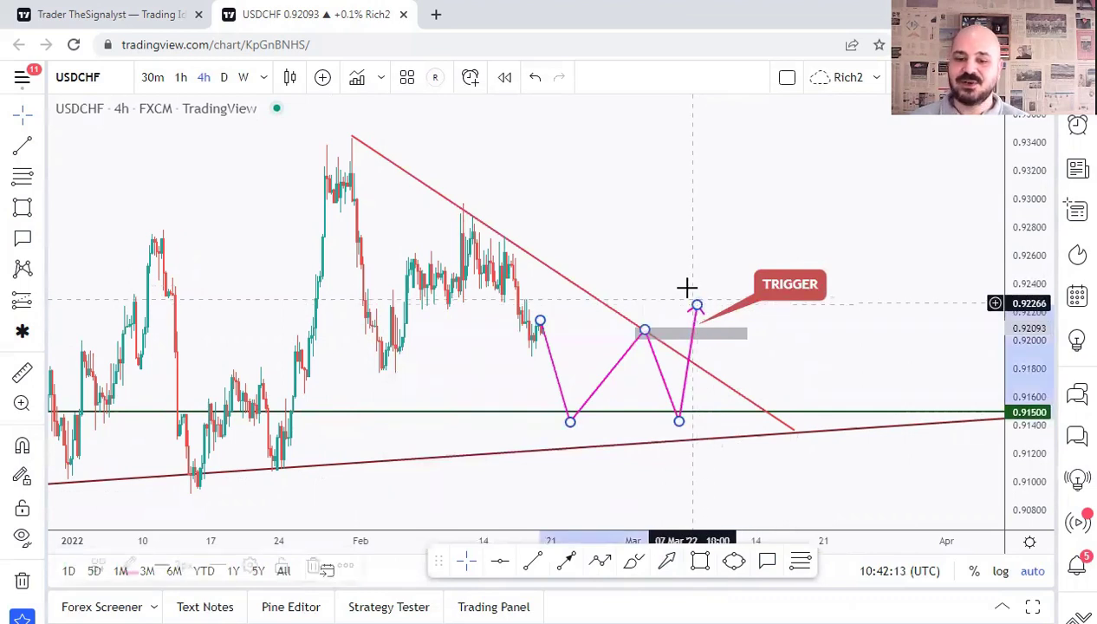
pyautogui.click(776, 244)
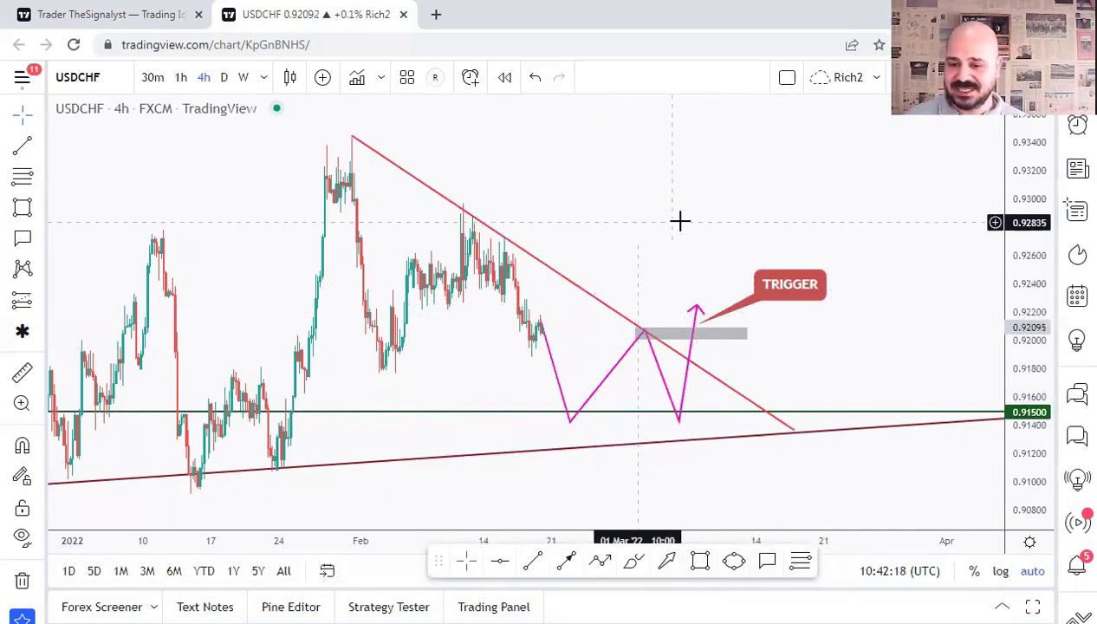
# - Examine the trigger scenario against the rising channel and its earlier swings on the 4-hour chart
pyautogui.moveTo(678, 220); pyautogui.dragTo(666, 222)
pyautogui.scroll(-3, 666, 221)
pyautogui.moveTo(531, 294); pyautogui.dragTo(438, 309)
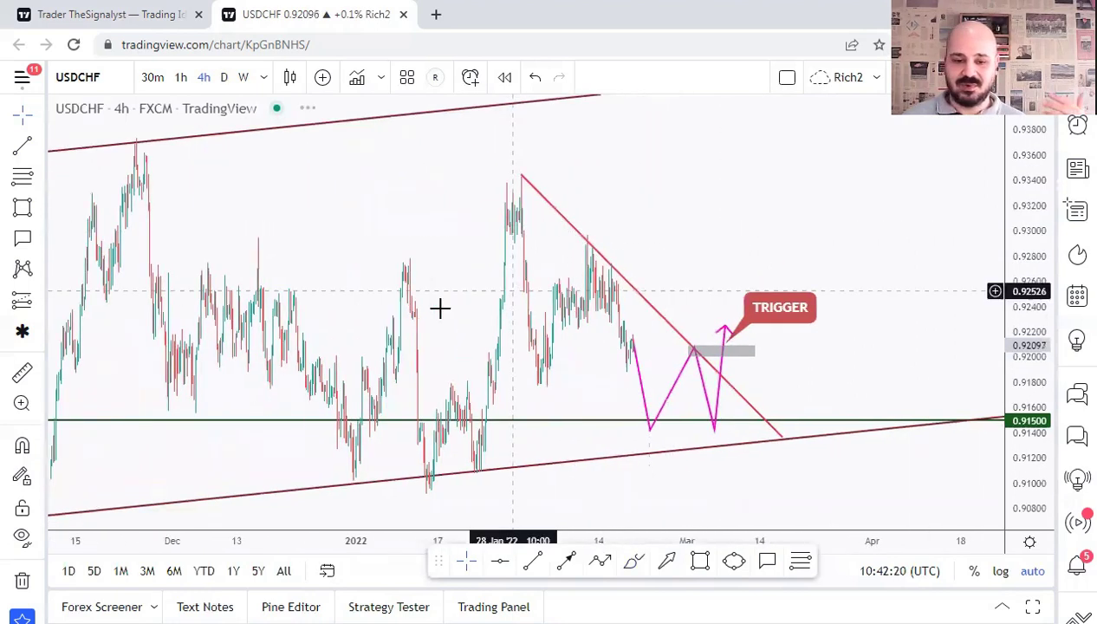
pyautogui.scroll(-3, 355, 338)
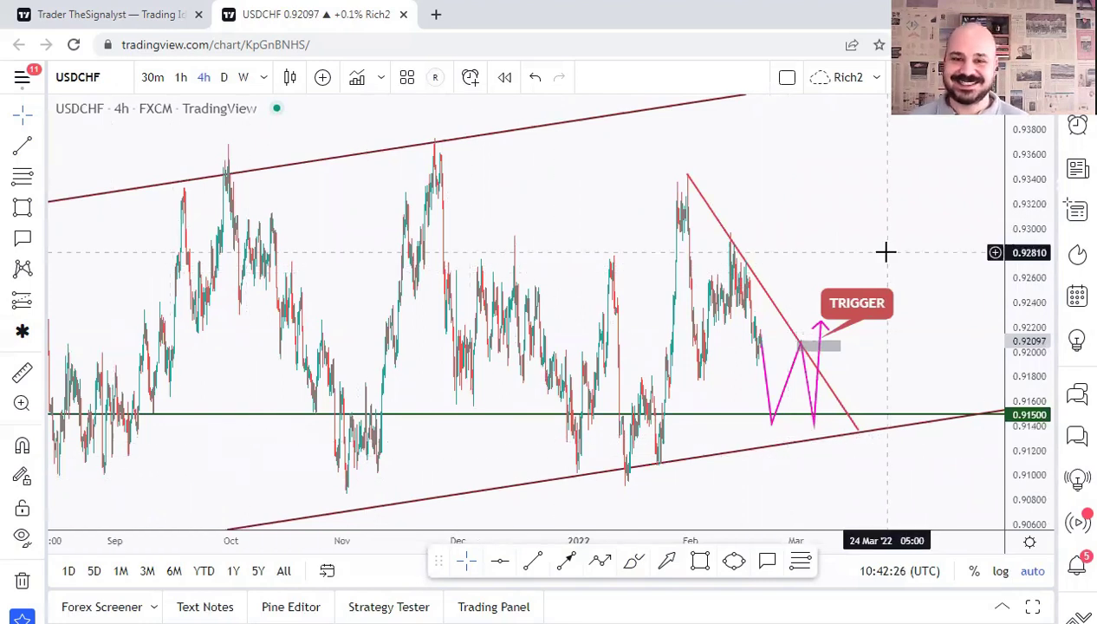
pyautogui.moveTo(808, 246); pyautogui.dragTo(732, 246)
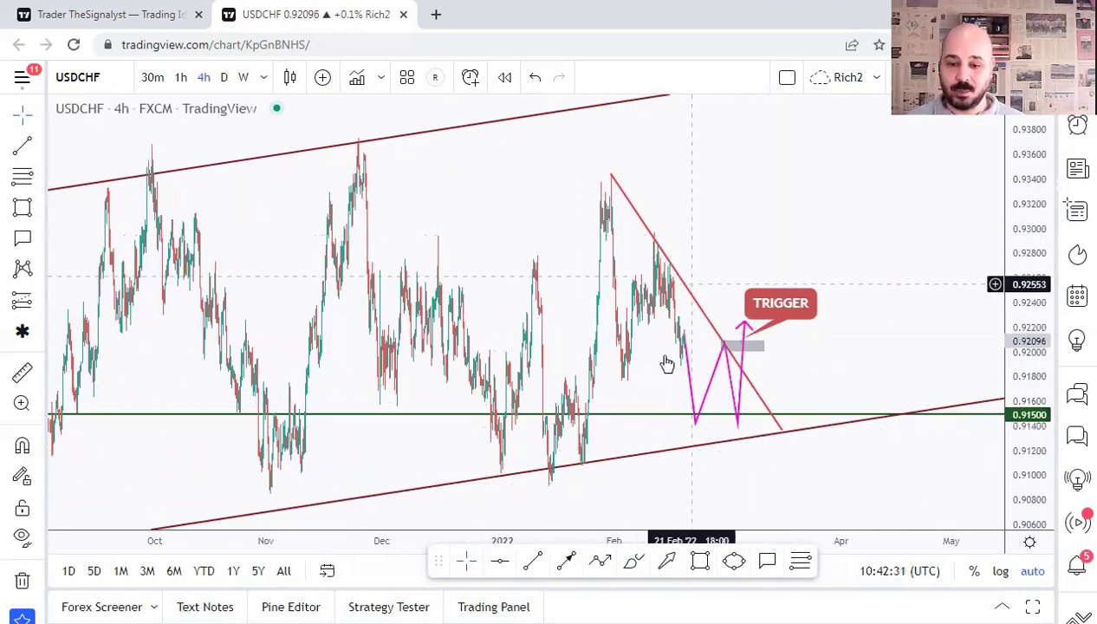
pyautogui.scroll(4, 666, 364)
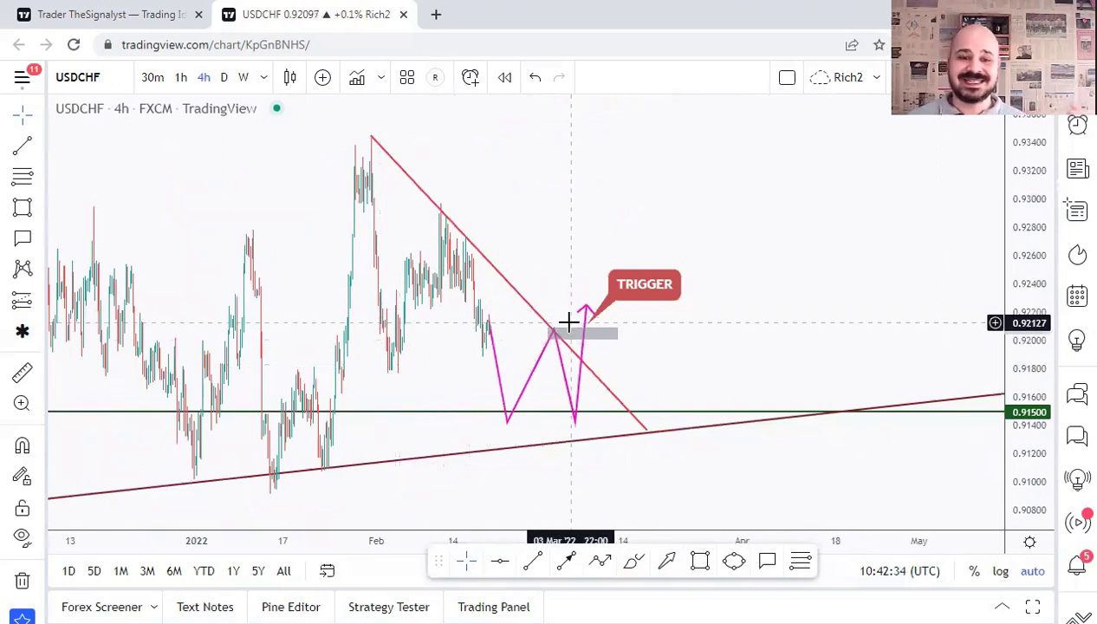
pyautogui.hscroll(-3, 661, 184)
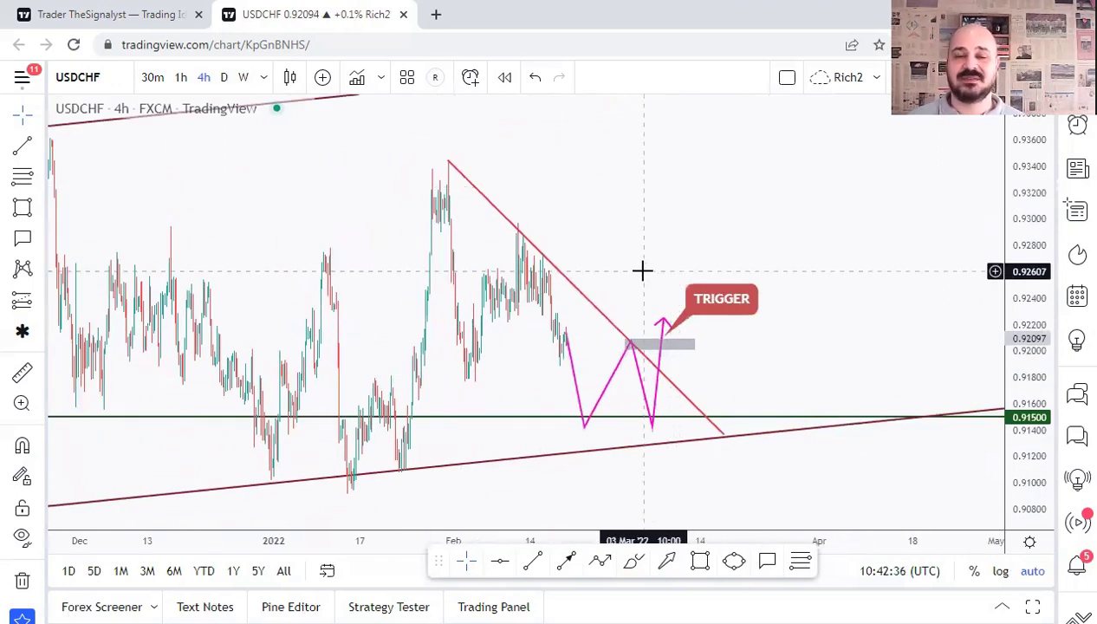
# - Sketch a rising brush arrow across the whole channel and a falling one from the late-January peak down beside the trend line, deleting each
pyautogui.click(633, 563)
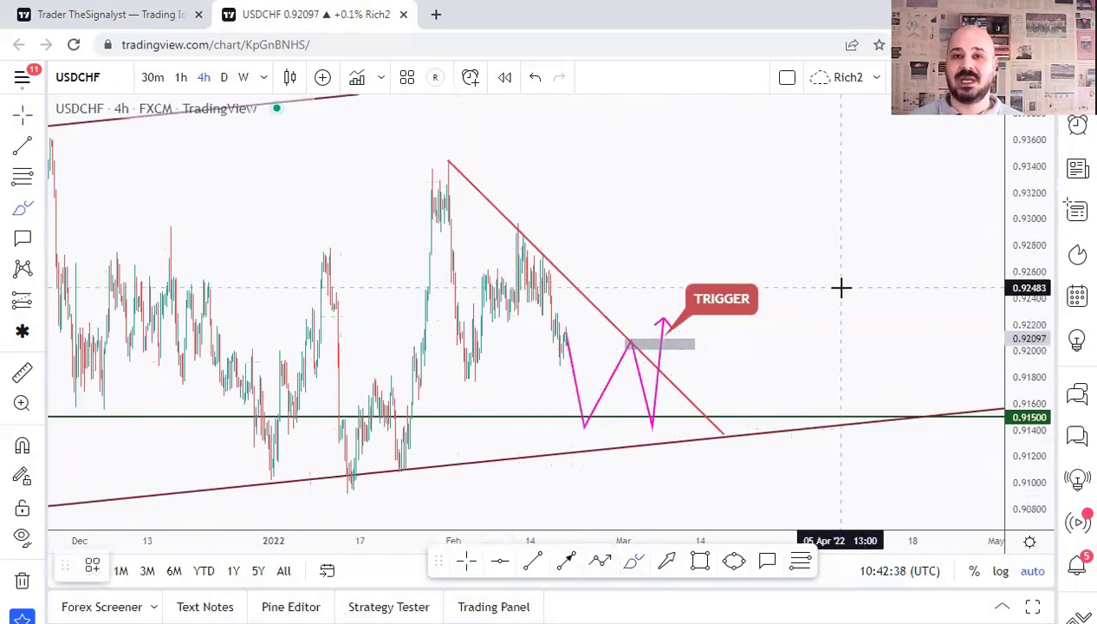
pyautogui.scroll(-3, 536, 306)
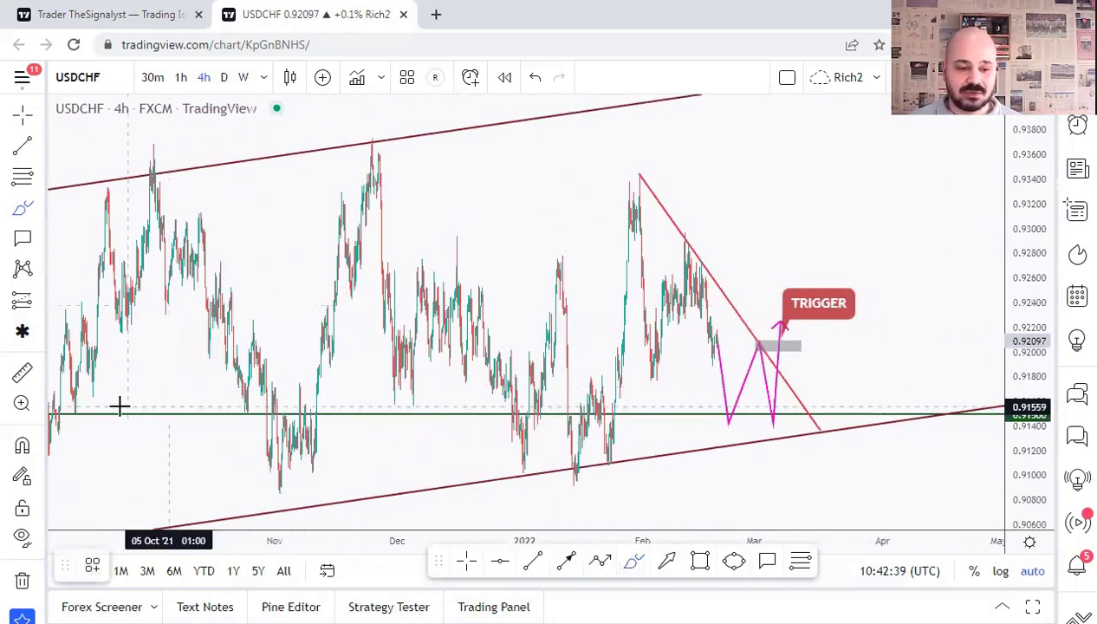
pyautogui.click(119, 407)
pyautogui.click(916, 237)
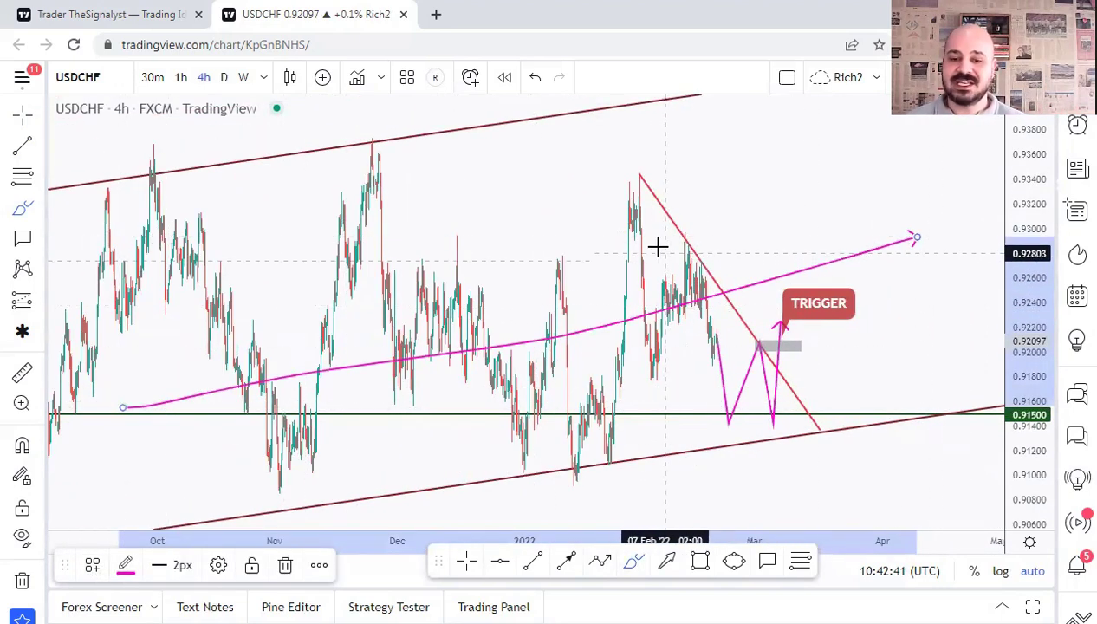
pyautogui.press('Delete')
pyautogui.click(623, 198)
pyautogui.click(760, 399)
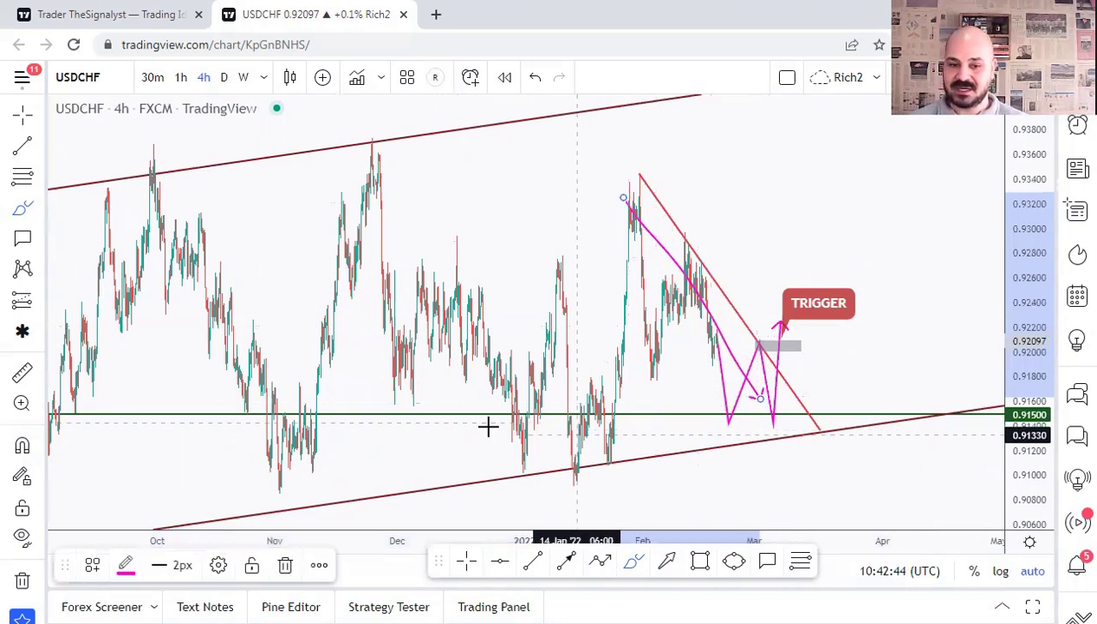
pyautogui.press('Delete')
# - Sketch a rising brush arrow through the channel and another from the early-November low to the late-November high, undoing each
pyautogui.click(90, 396)
pyautogui.click(932, 260)
pyautogui.hotkey('ctrl', 'z')
pyautogui.click(278, 483)
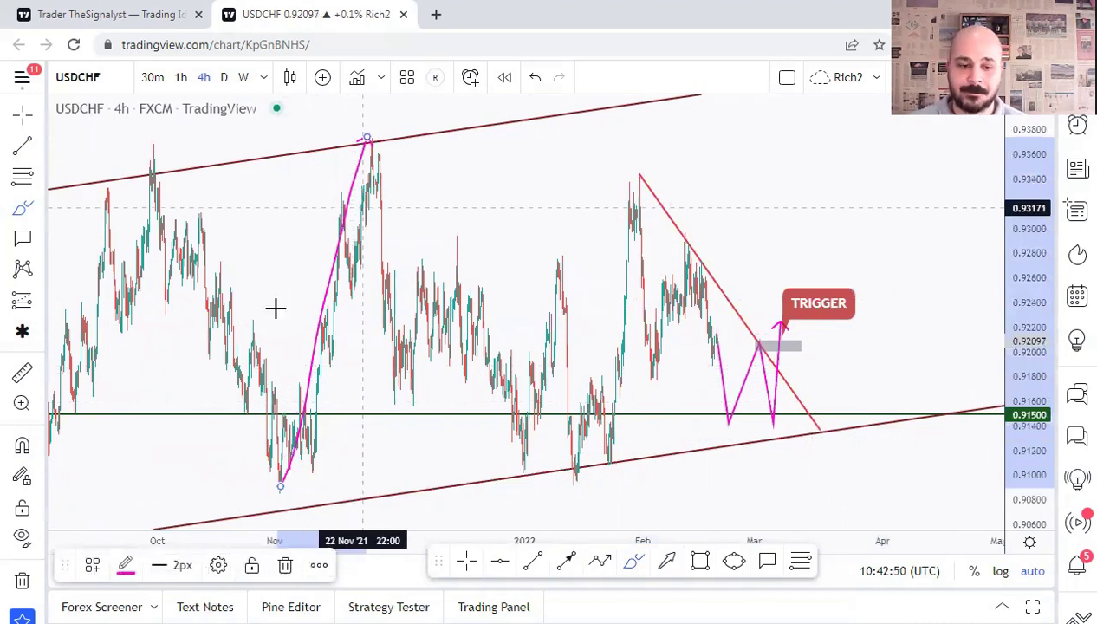
pyautogui.hotkey('ctrl', 'z')
# - Sketch a rising brush arrow up to late November and a falling one from the late-November high to about 0.913, undoing each
pyautogui.click(98, 391)
pyautogui.click(389, 310)
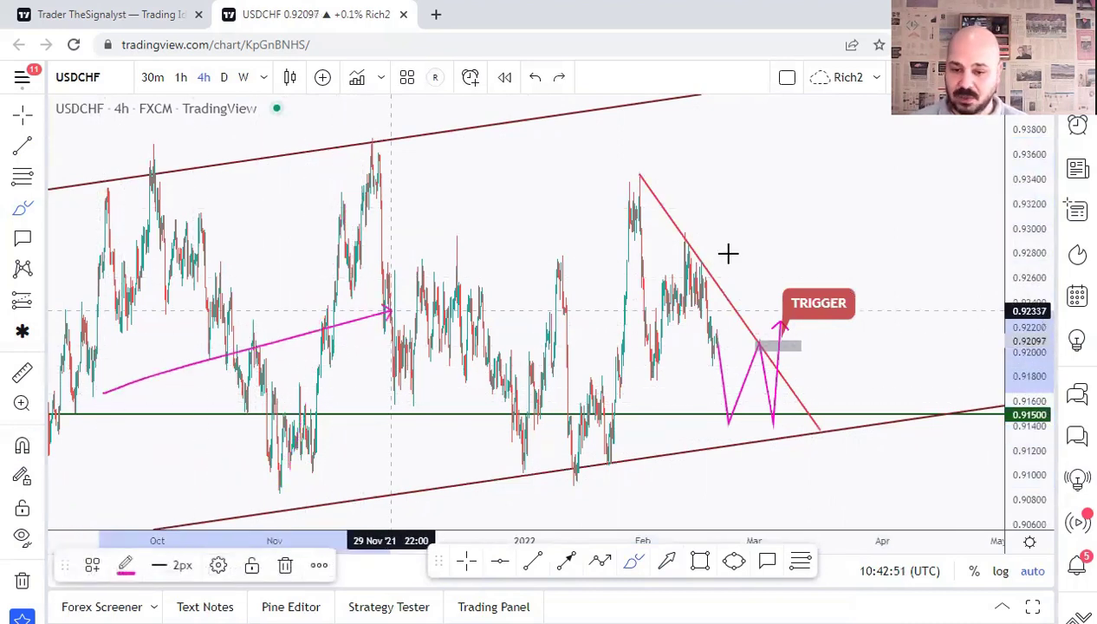
pyautogui.hotkey('ctrl', 'z')
pyautogui.click(372, 143)
pyautogui.click(431, 434)
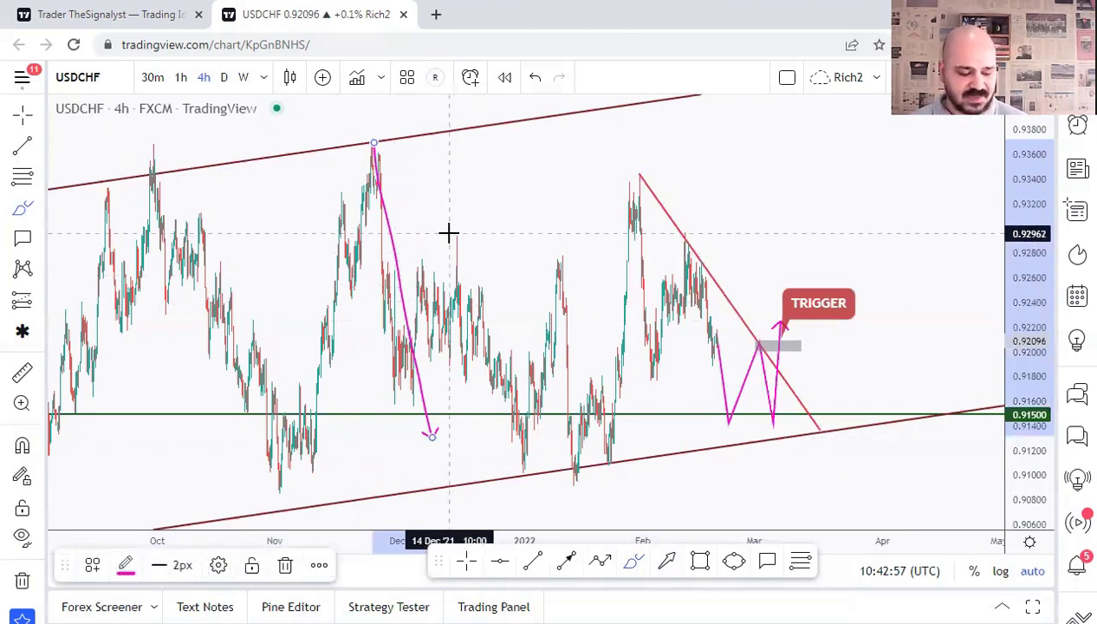
pyautogui.hotkey('ctrl', 'z')
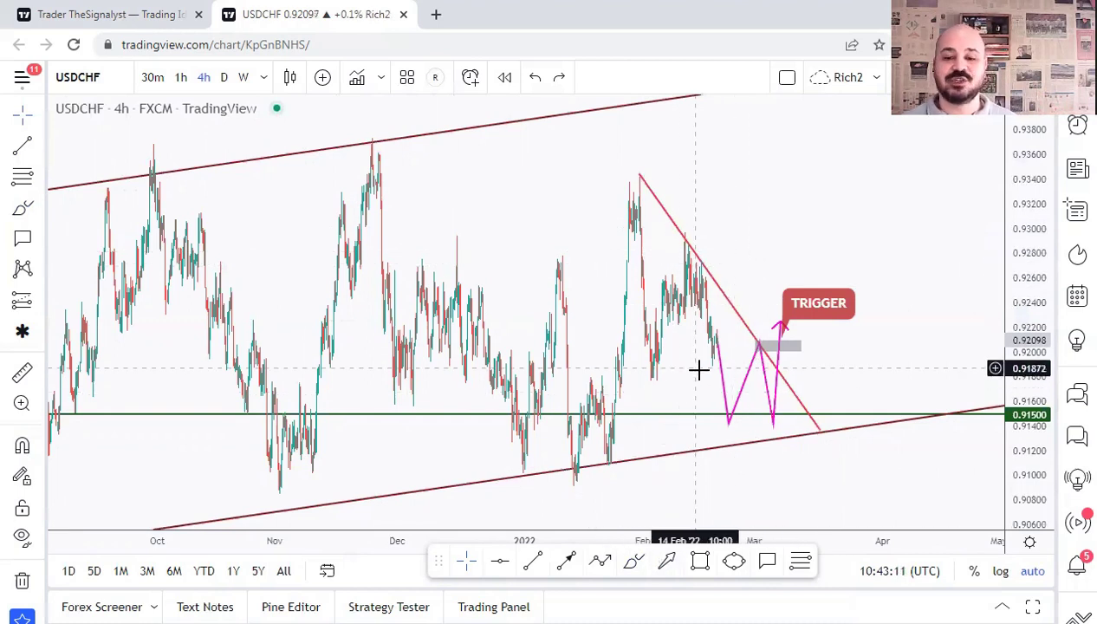
# - Place a long position at the trigger point with entry about 0.9212 and its stop at about 0.9138, just below the W path's lows
pyautogui.rightClick(774, 260)
pyautogui.click(703, 210)
pyautogui.scroll(5, 678, 191)
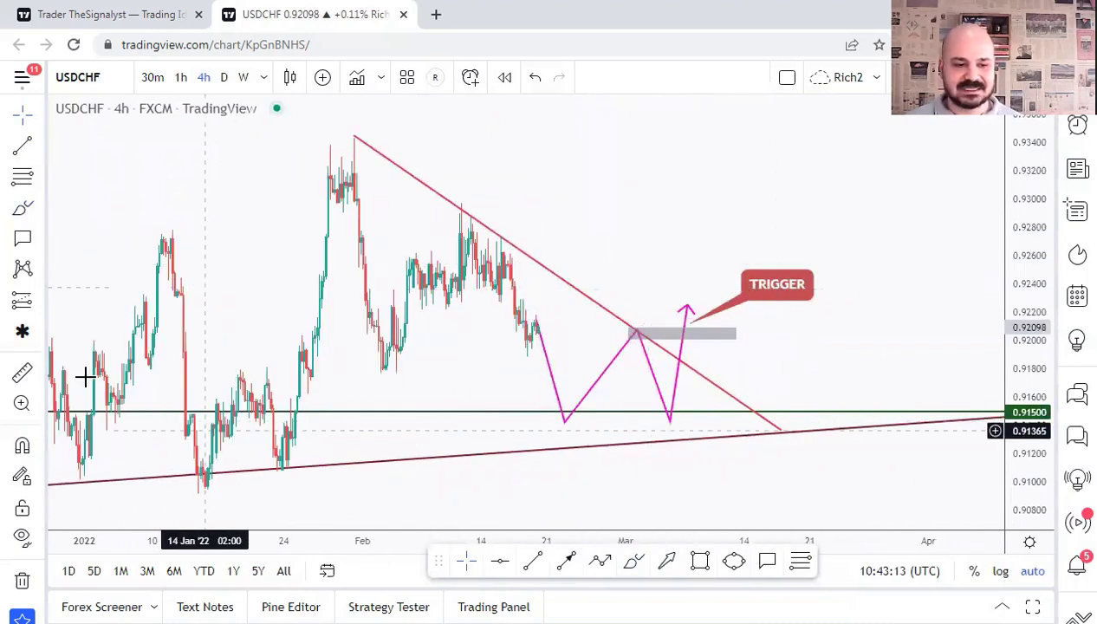
pyautogui.click(39, 298)
pyautogui.click(116, 293)
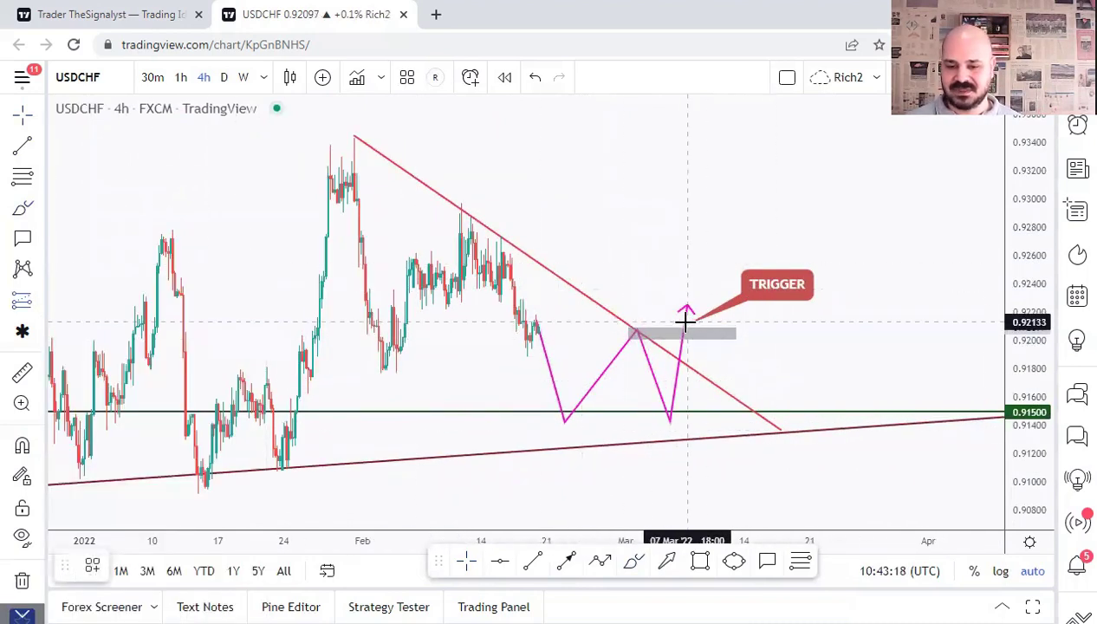
pyautogui.click(687, 320)
pyautogui.moveTo(687, 396); pyautogui.dragTo(668, 422)
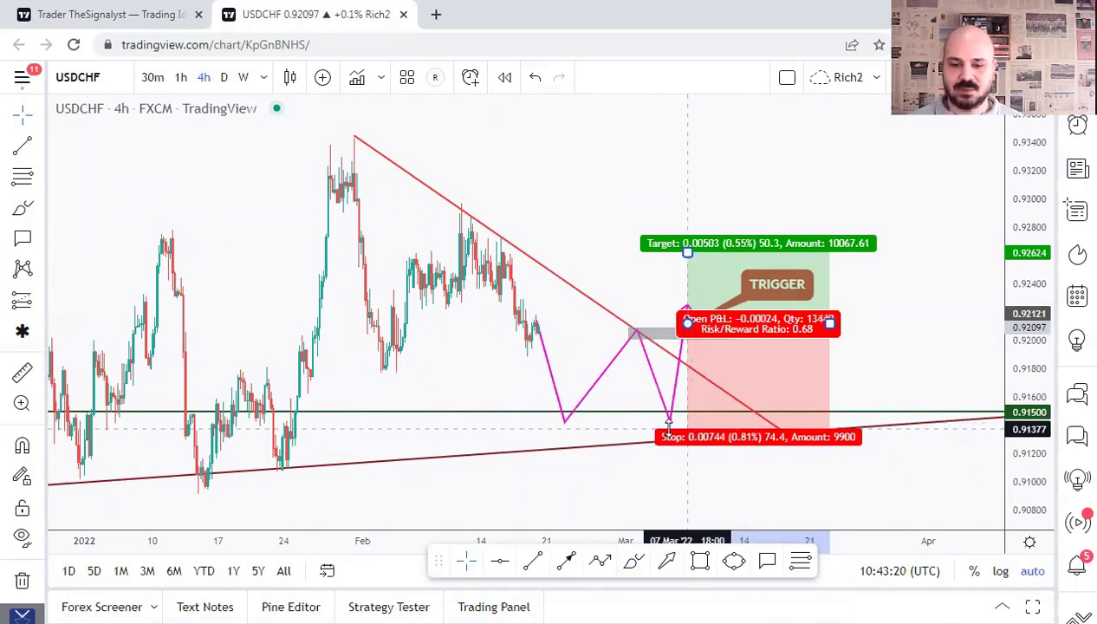
# - Raise the long position's target to about 0.9362 and move the TRIGGER callout clear of the position box
pyautogui.scroll(-3, 842, 180)
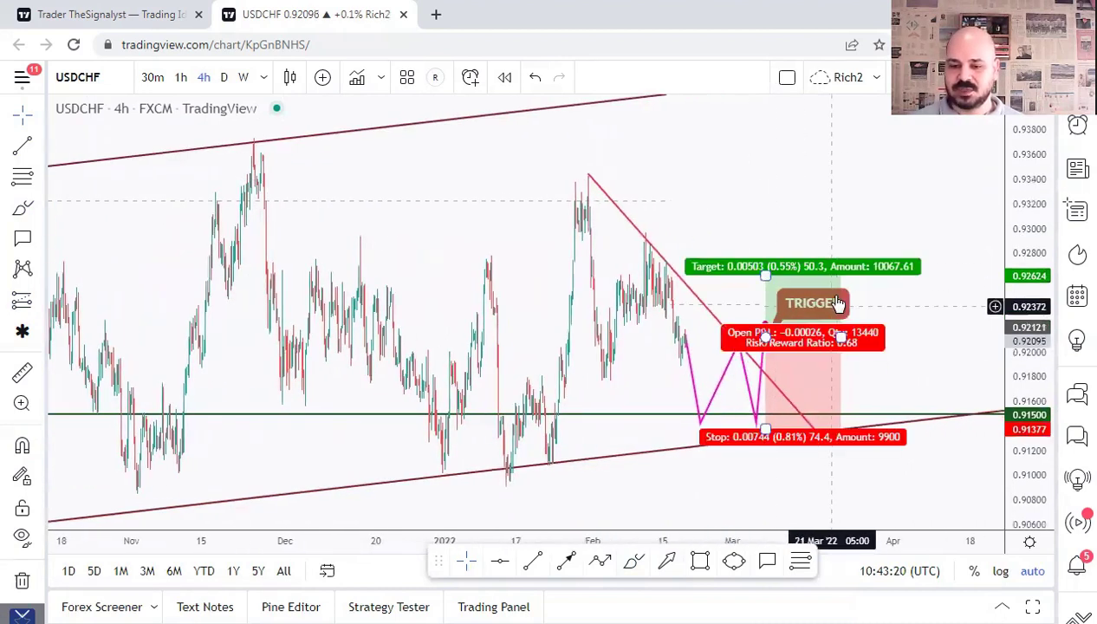
pyautogui.click(765, 273)
pyautogui.moveTo(765, 274); pyautogui.dragTo(737, 152)
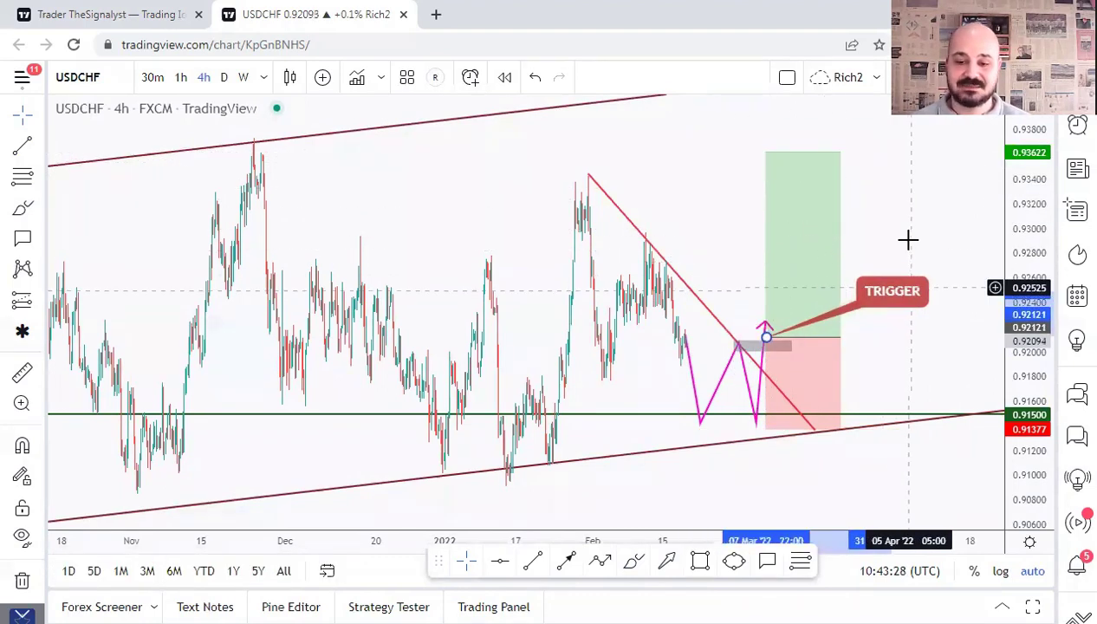
pyautogui.moveTo(859, 216); pyautogui.dragTo(796, 219)
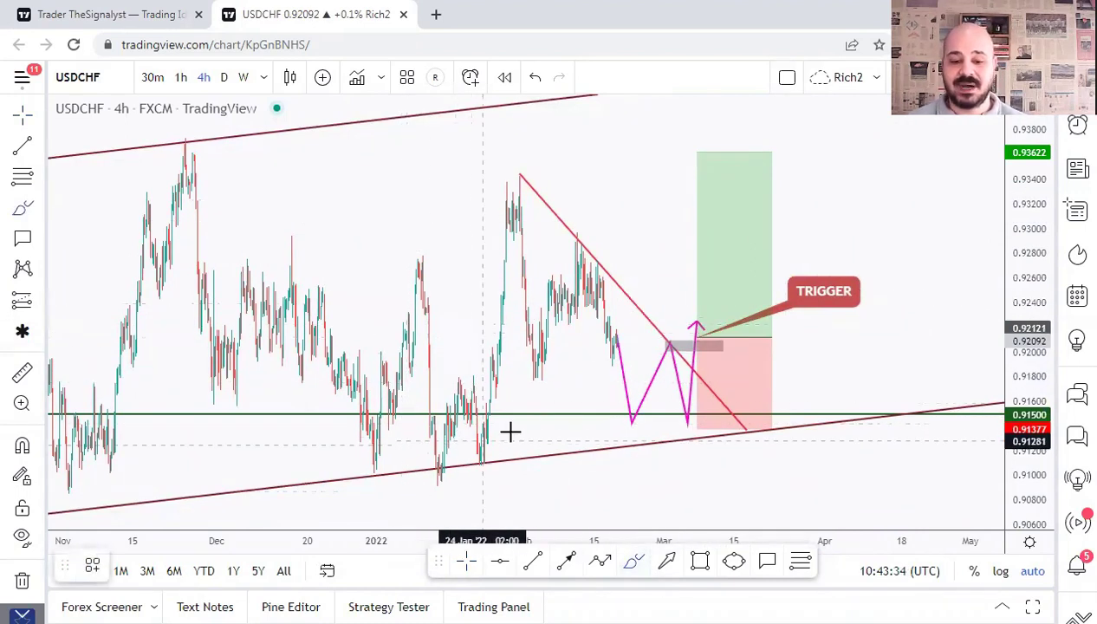
# - Circle the January lows around the 0.91500 support and the projected W path's lows with the brush
pyautogui.moveTo(523, 420); pyautogui.dragTo(332, 427)
pyautogui.moveTo(412, 463); pyautogui.dragTo(517, 396)
pyautogui.moveTo(788, 399)
pyautogui.mouseDown()
pyautogui.moveTo(815, 428)
pyautogui.moveTo(624, 396)
pyautogui.mouseUp()
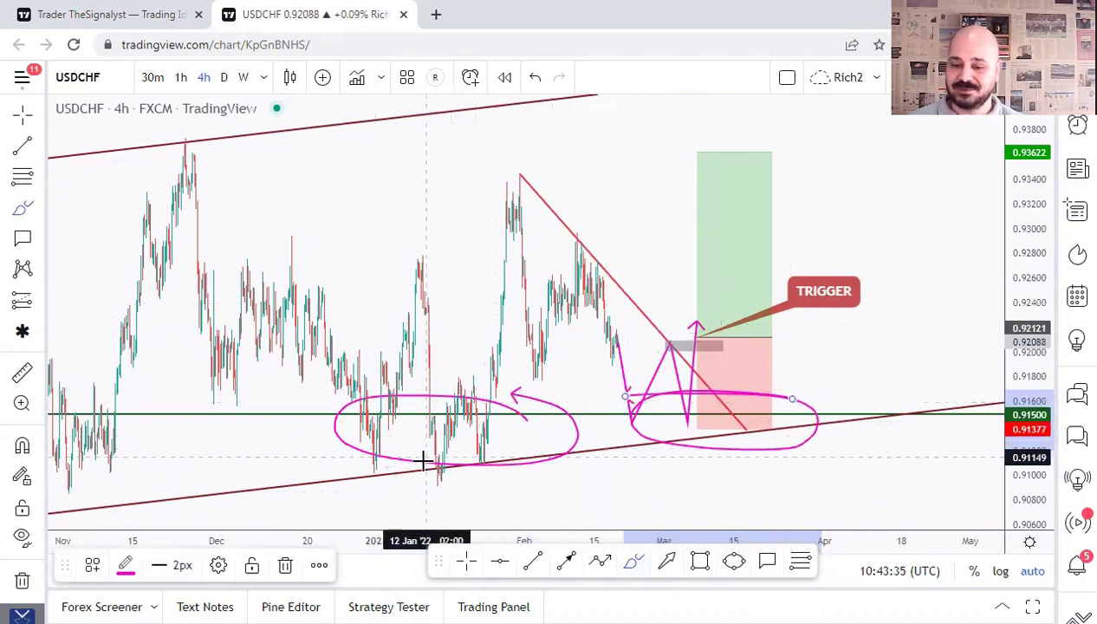
pyautogui.moveTo(412, 255)
pyautogui.mouseDown()
pyautogui.moveTo(328, 284)
pyautogui.moveTo(355, 252)
pyautogui.moveTo(340, 258)
pyautogui.mouseUp()
pyautogui.hotkey('ctrl', 'z')
pyautogui.hotkey('ctrl', 'z')
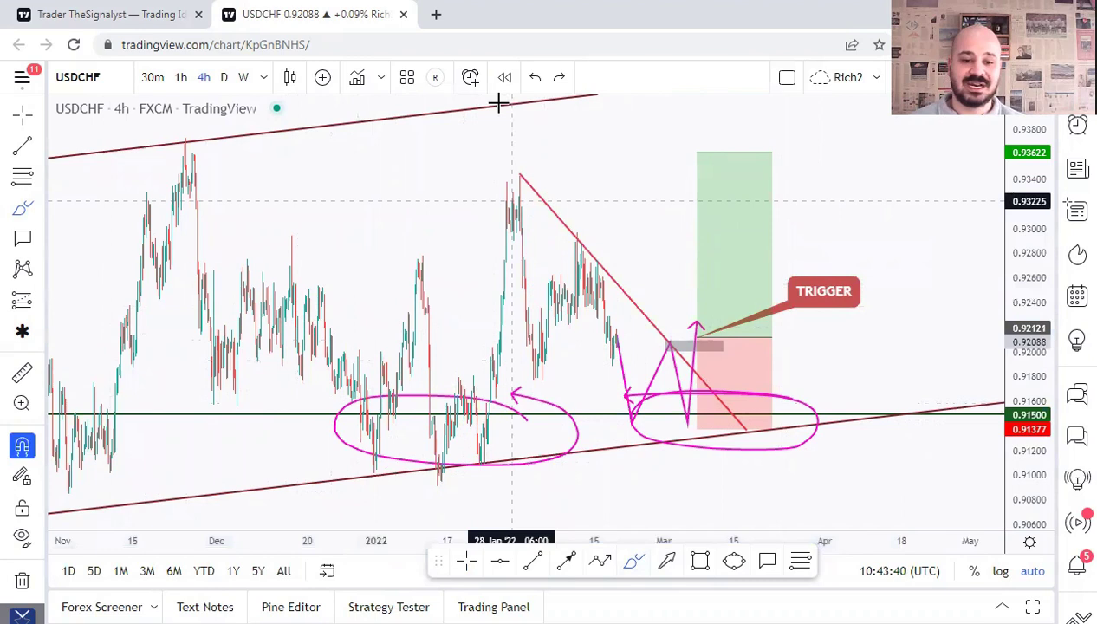
# - Circle the upper channel line above the late-January peak, and undo all the brush circles
pyautogui.moveTo(501, 103); pyautogui.dragTo(469, 162)
pyautogui.moveTo(577, 140); pyautogui.dragTo(501, 103)
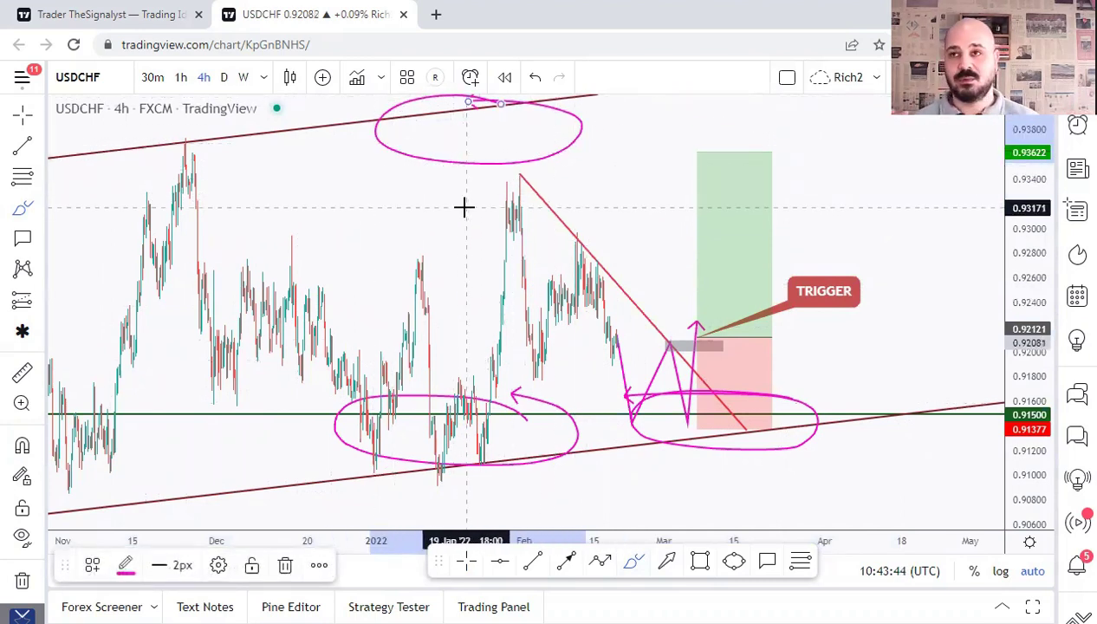
pyautogui.hotkey('ctrl', 'z')
pyautogui.hotkey('ctrl', 'z')
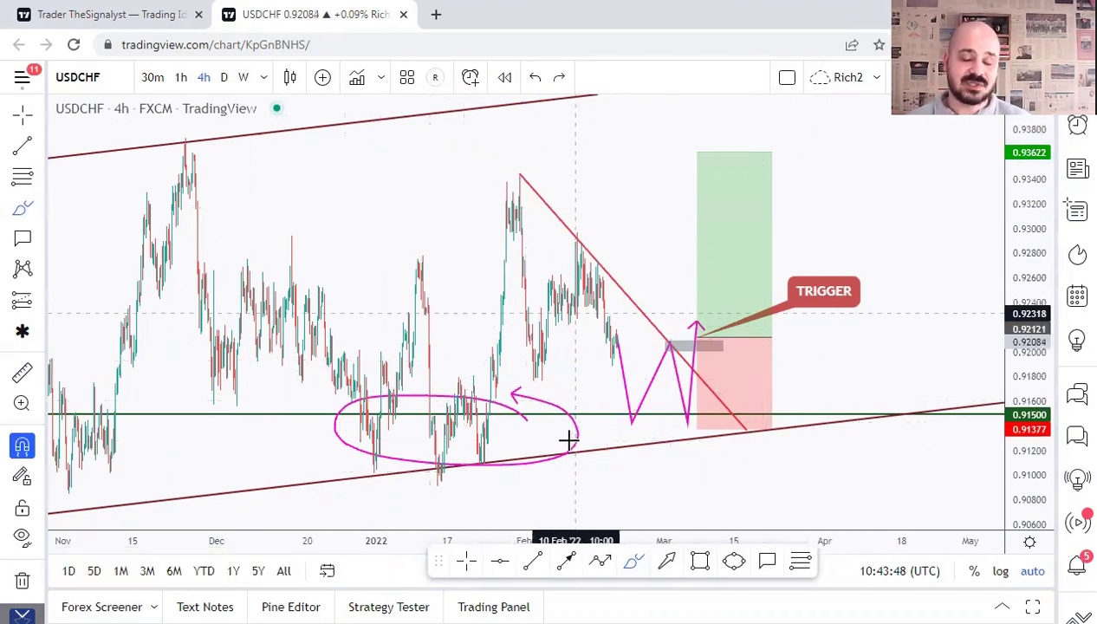
pyautogui.hotkey('ctrl', 'z')
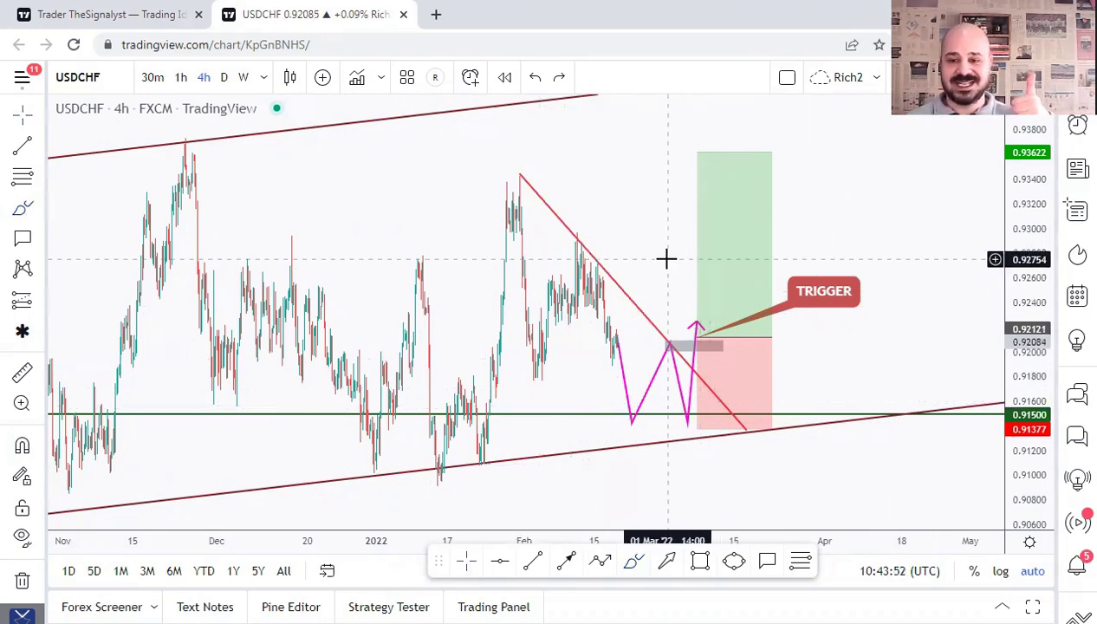
# - Sketch a freehand bullish projection from the latest candle up beyond the long position's entry, and undo it
pyautogui.click(732, 264)
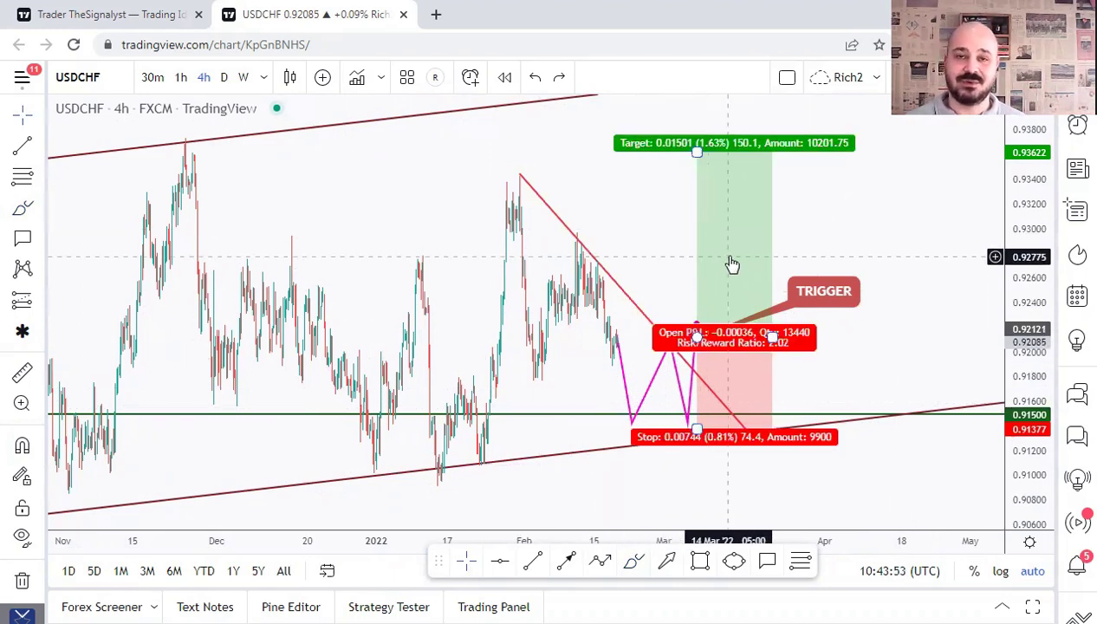
pyautogui.click(631, 225)
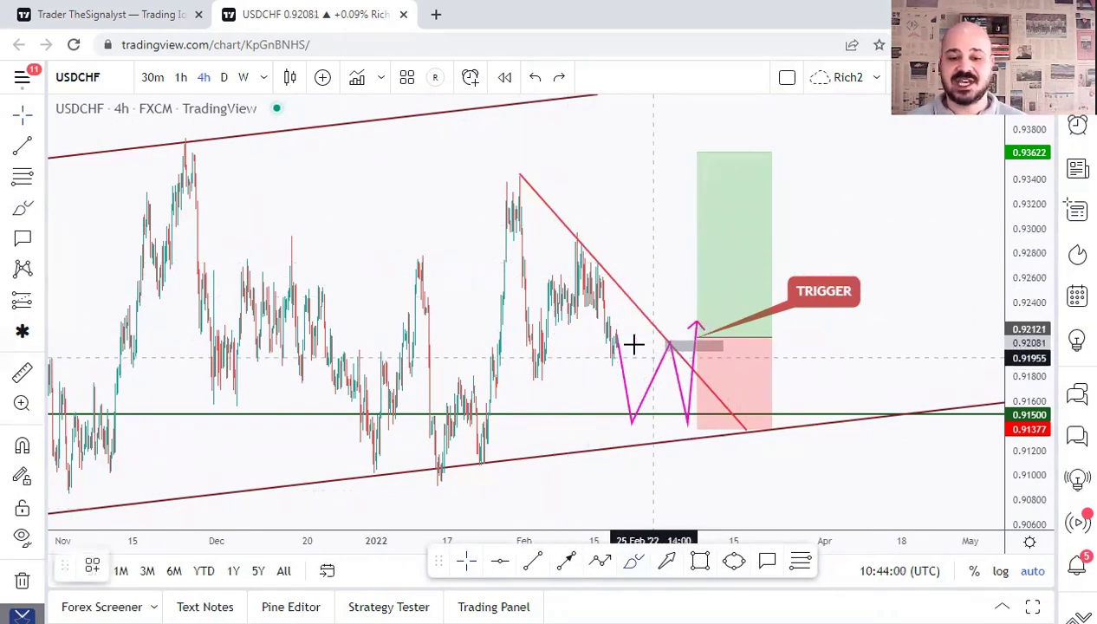
pyautogui.moveTo(620, 333)
pyautogui.mouseDown()
pyautogui.moveTo(673, 411)
pyautogui.moveTo(700, 372)
pyautogui.mouseUp()
pyautogui.moveTo(703, 422)
pyautogui.mouseDown()
pyautogui.moveTo(724, 433)
pyautogui.moveTo(758, 502)
pyautogui.moveTo(791, 485)
pyautogui.moveTo(801, 496)
pyautogui.moveTo(862, 258)
pyautogui.moveTo(862, 193)
pyautogui.mouseUp()
pyautogui.hotkey('ctrl', 'z')
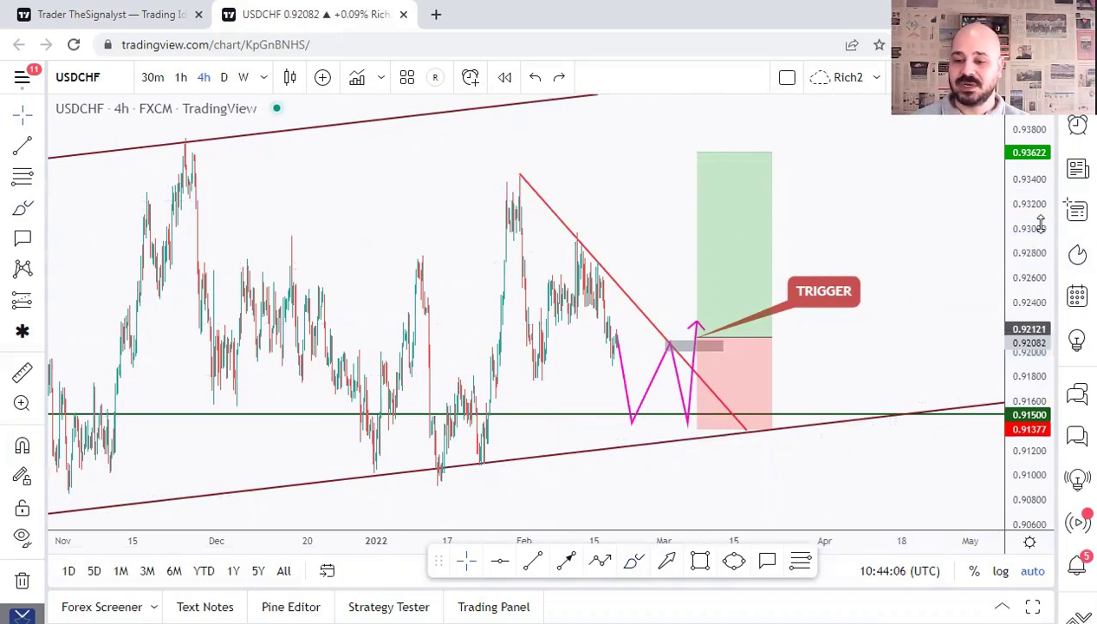
# - Sketch a freehand bearish projection from the latest candle down below the 0.90500 support, and undo it
pyautogui.moveTo(1040, 225); pyautogui.dragTo(1039, 259)
pyautogui.click(633, 562)
pyautogui.moveTo(612, 330); pyautogui.dragTo(609, 337)
pyautogui.moveTo(644, 417)
pyautogui.mouseDown()
pyautogui.moveTo(681, 572)
pyautogui.moveTo(779, 415)
pyautogui.moveTo(845, 520)
pyautogui.mouseUp()
pyautogui.hotkey('ctrl', 'z')
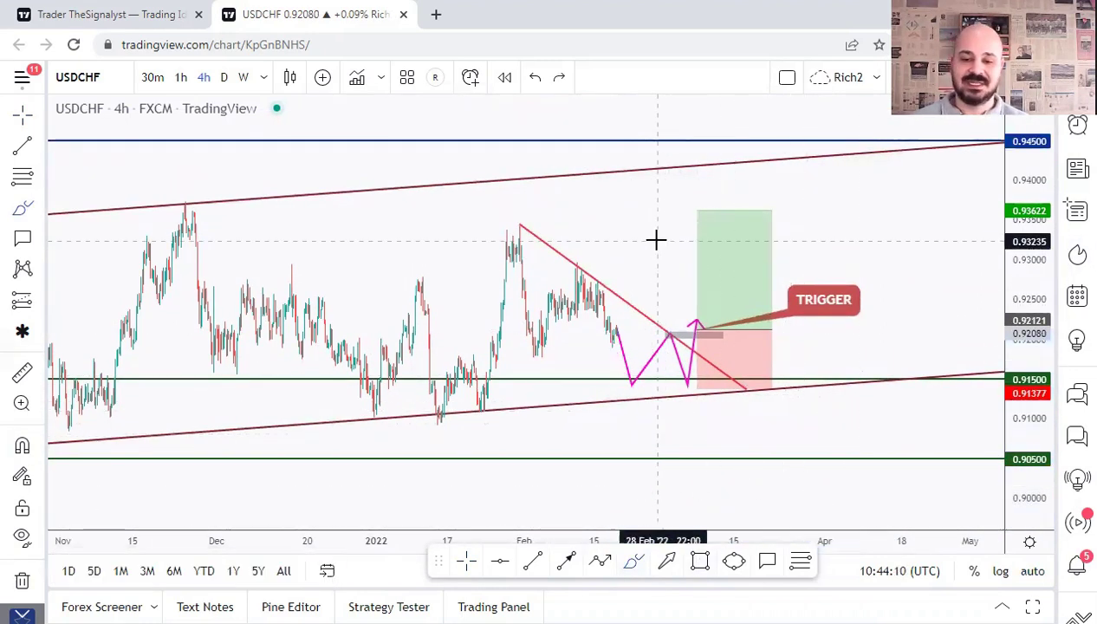
pyautogui.doubleClick(1029, 259)
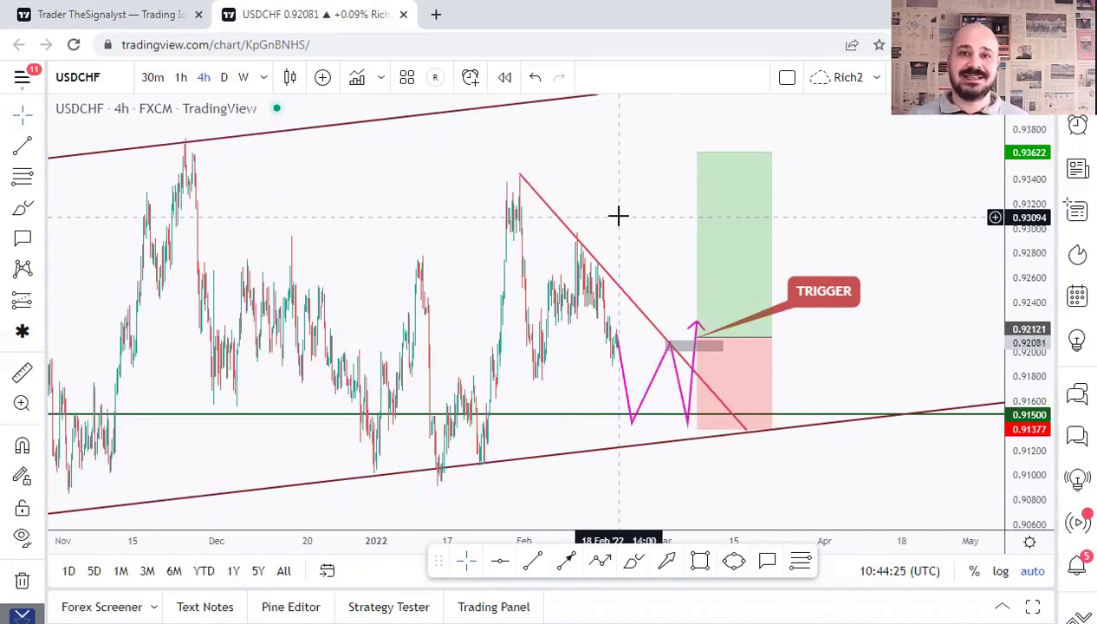
pyautogui.scroll(1, 619, 216)
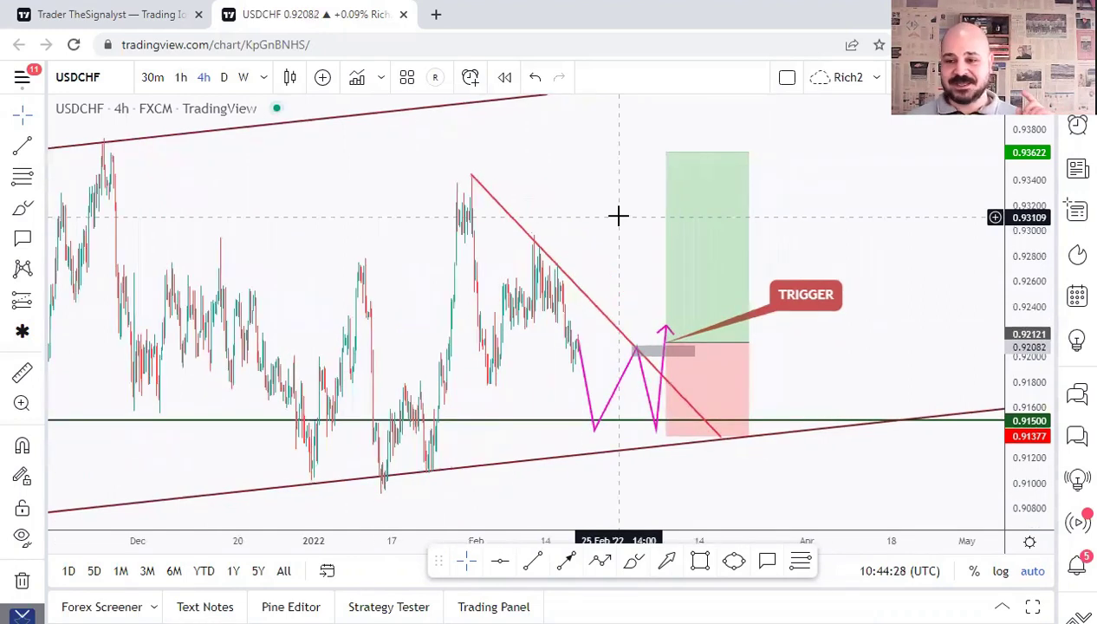
pyautogui.scroll(1, 550, 192)
pyautogui.moveTo(544, 190); pyautogui.dragTo(602, 197)
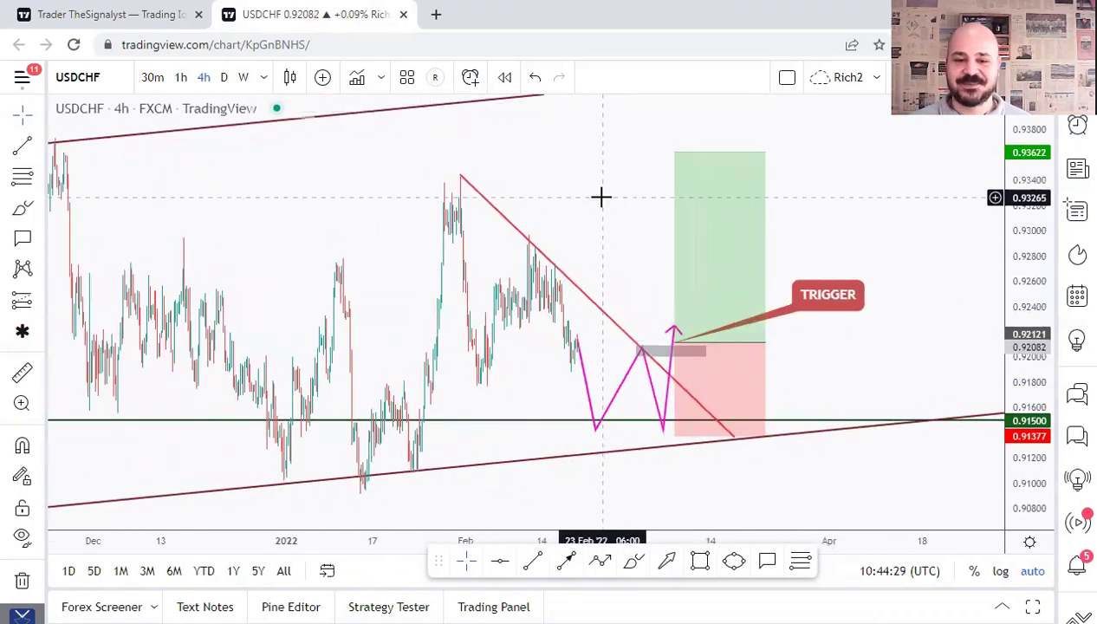